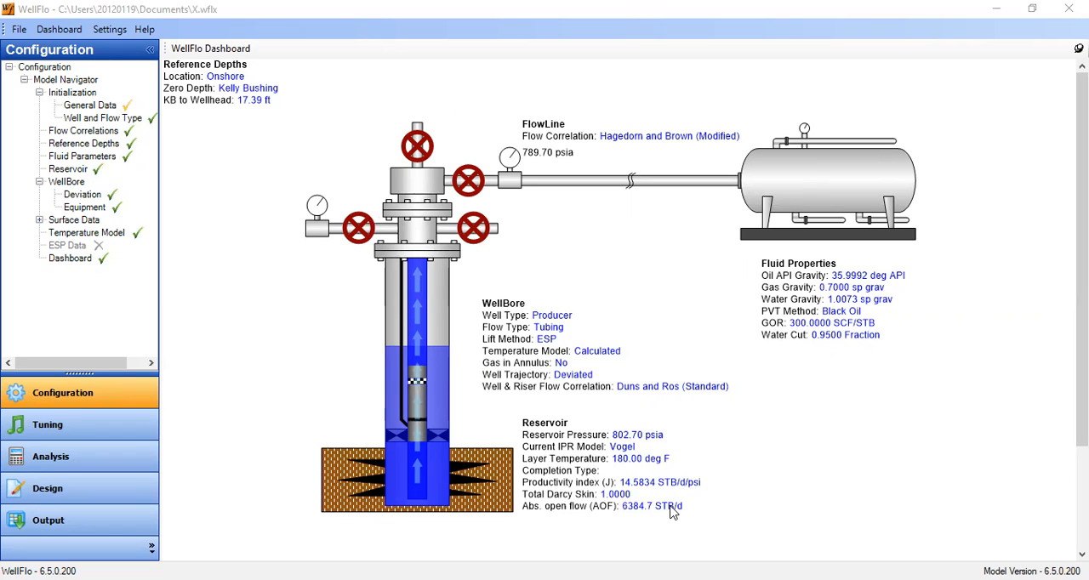
Review the model's flow correlation and reference depth settings.
{"action": "left_click", "coordinate": [113, 134]}
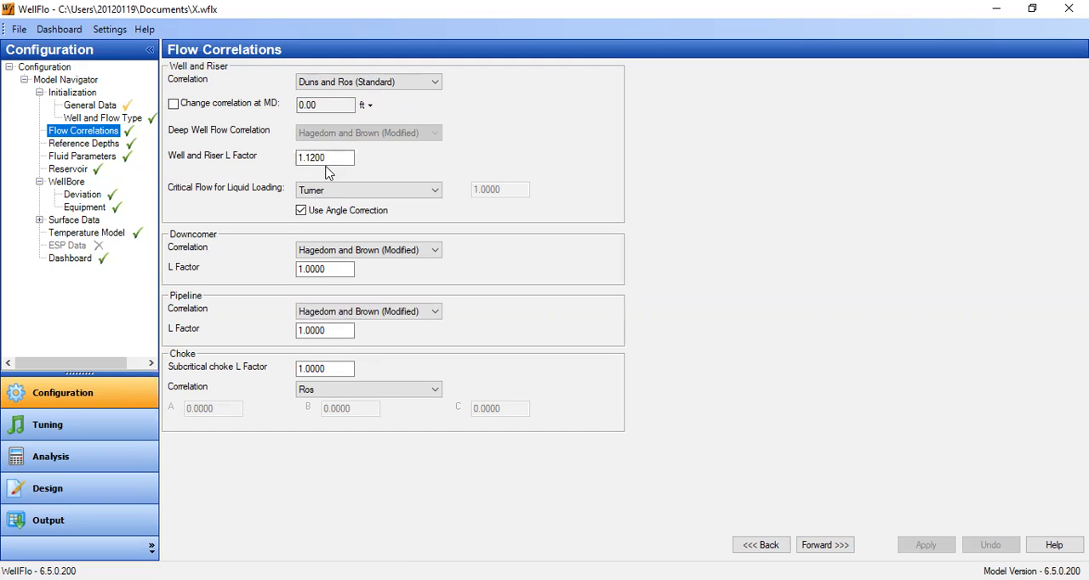
{"action": "left_click", "coordinate": [103, 144]}
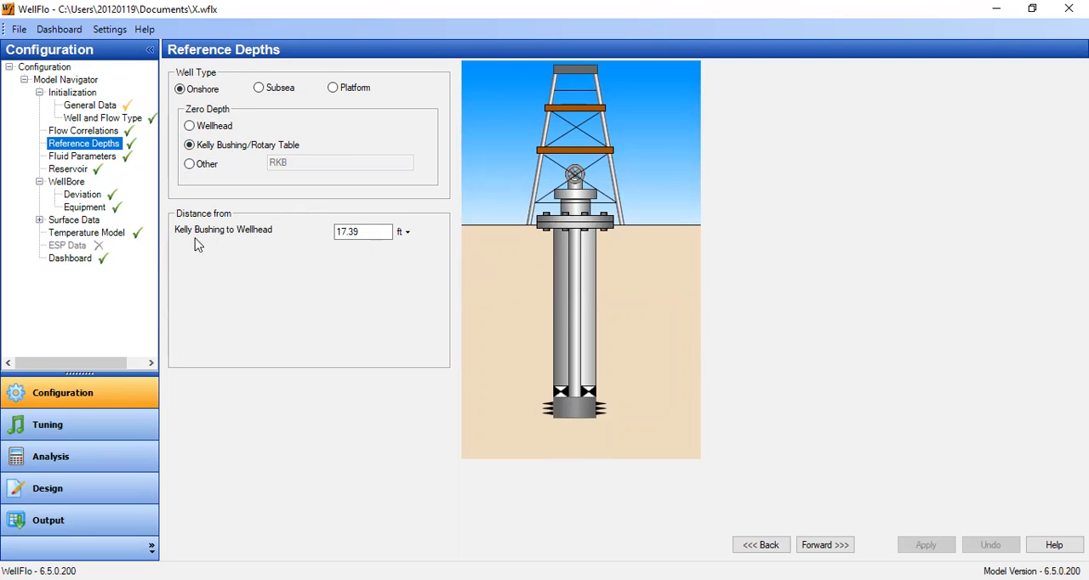
Calculate the fluid's PVT properties with the PVT Data Calculator in the fluid parameters and view the output properties.
{"action": "left_click", "coordinate": [99, 165]}
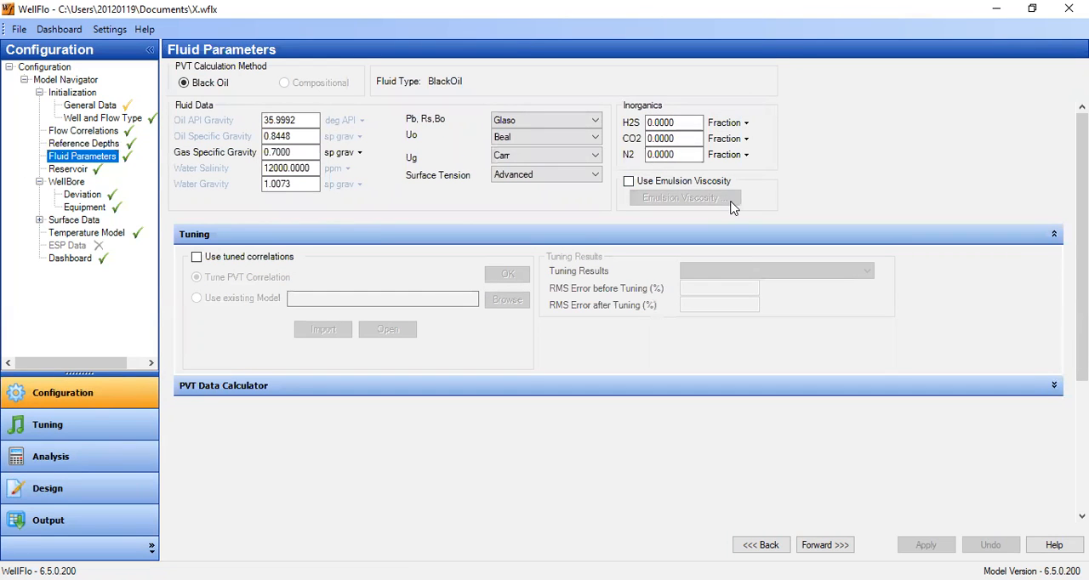
{"action": "left_click", "coordinate": [1055, 387]}
{"action": "scroll", "coordinate": [936, 400], "scroll_direction": "down", "scroll_amount": 3}
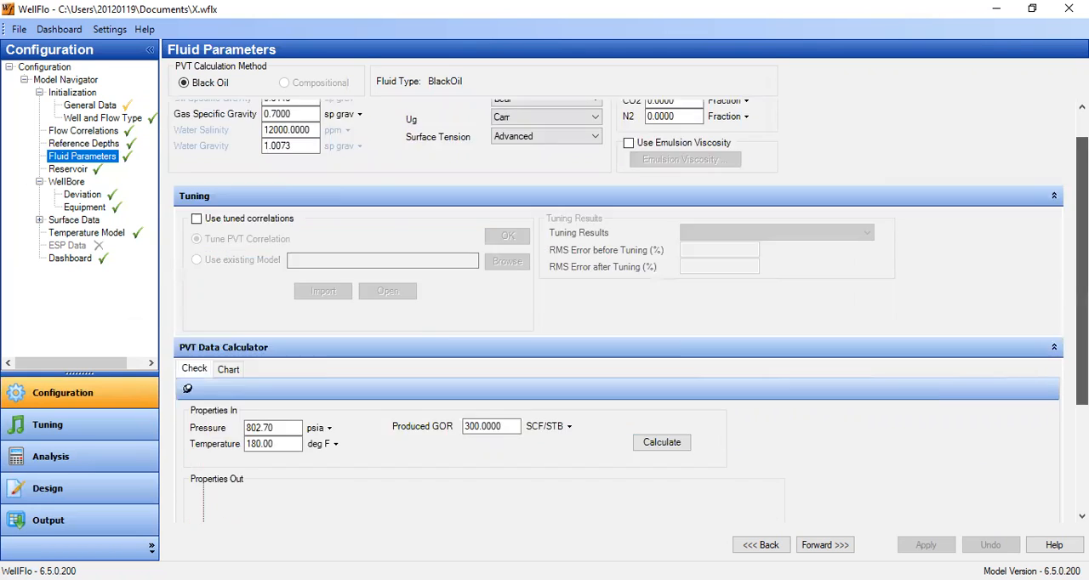
{"action": "left_click", "coordinate": [662, 278]}
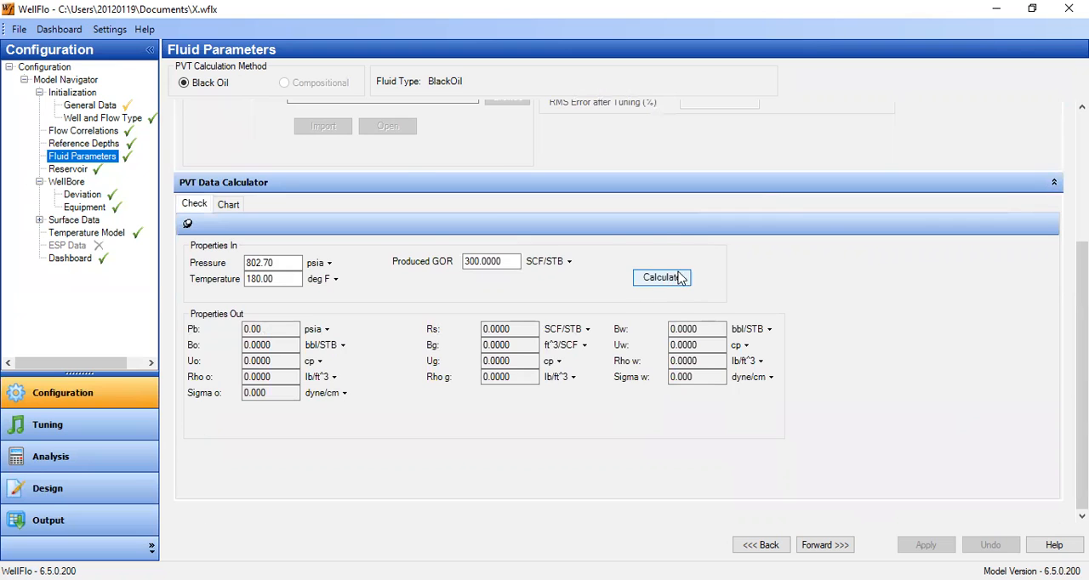
{"action": "left_click", "coordinate": [673, 485]}
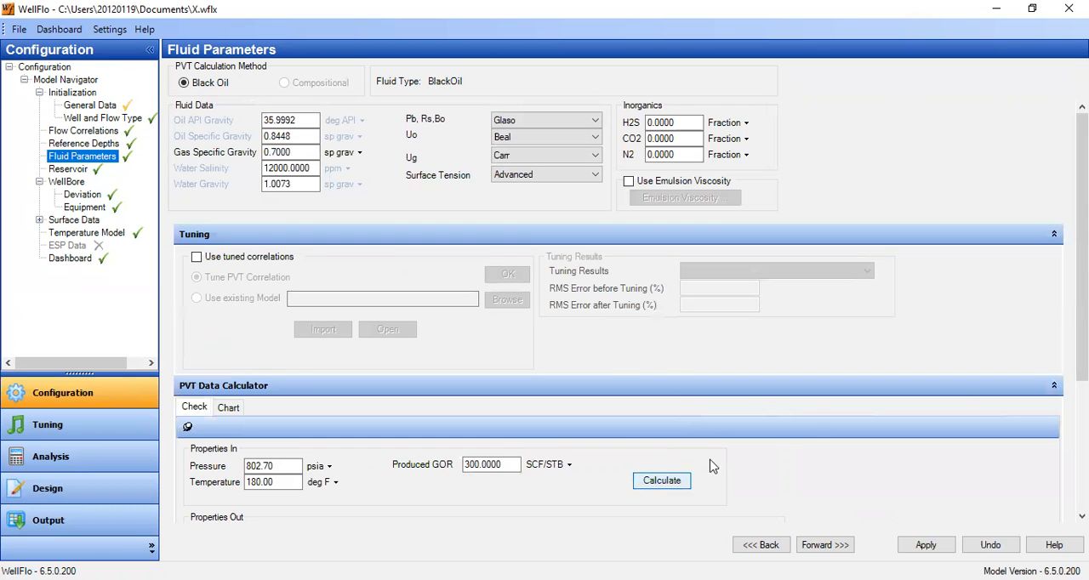
{"action": "left_click_drag", "start_coordinate": [1082, 330], "coordinate": [1082, 464]}
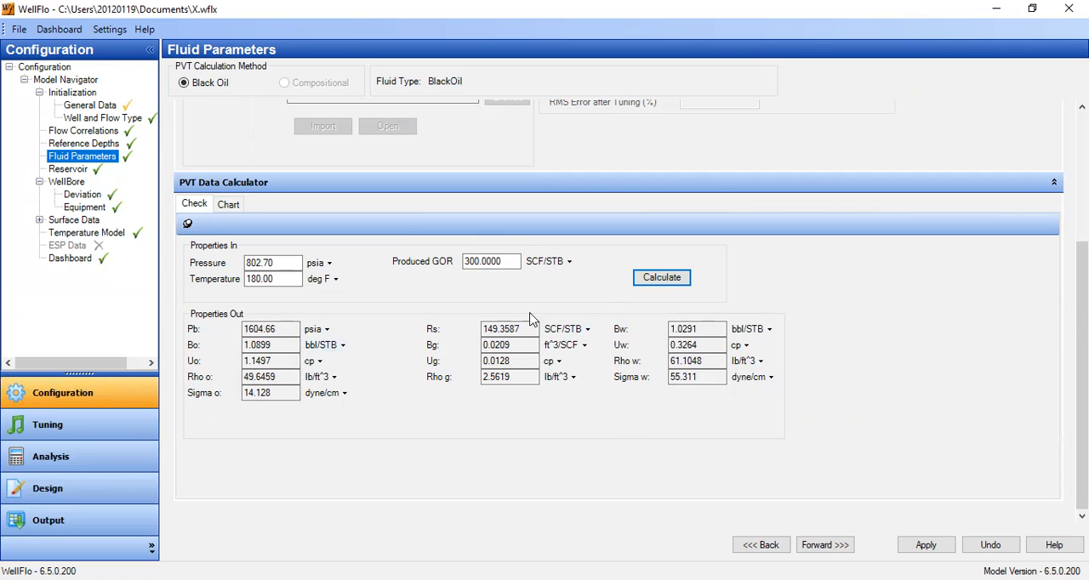
Plot an Oil Viscosity chart in the PVT Data Calculator.
{"action": "left_click", "coordinate": [232, 205]}
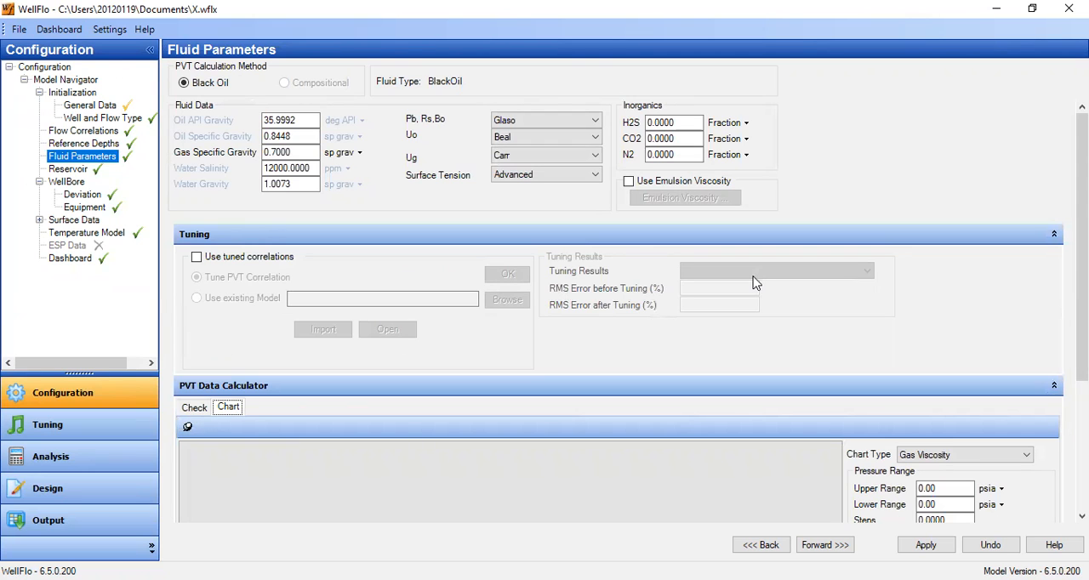
{"action": "left_click_drag", "start_coordinate": [1082, 293], "coordinate": [1082, 425]}
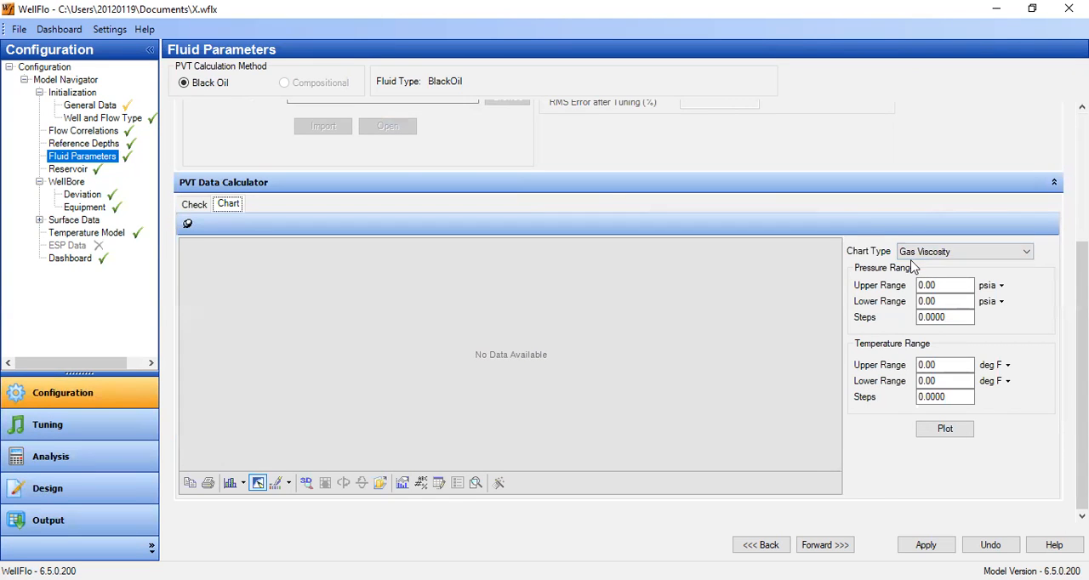
{"action": "left_click", "coordinate": [935, 251]}
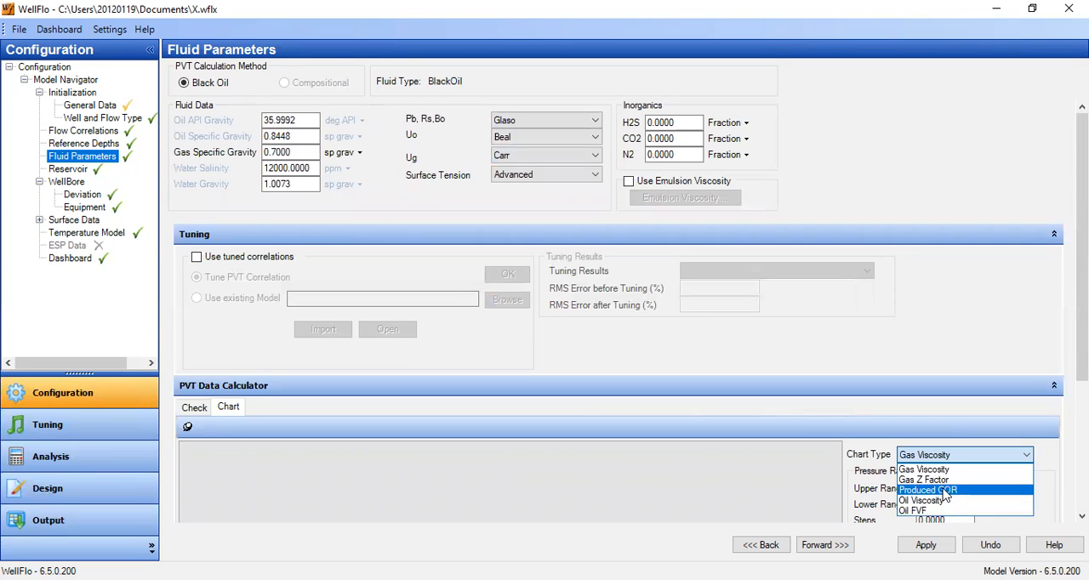
{"action": "left_click", "coordinate": [927, 500]}
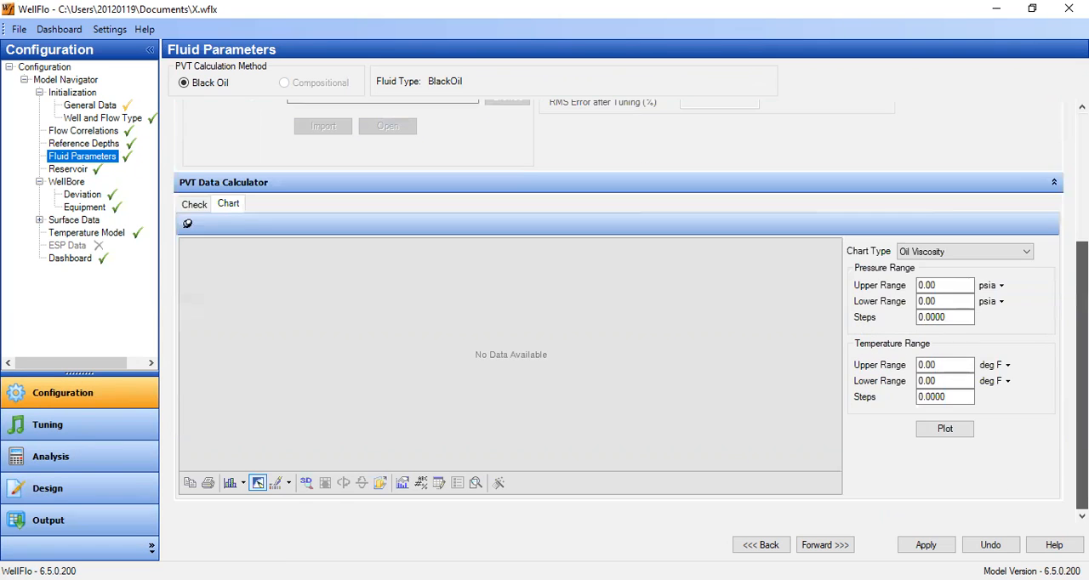
{"action": "left_click", "coordinate": [954, 430]}
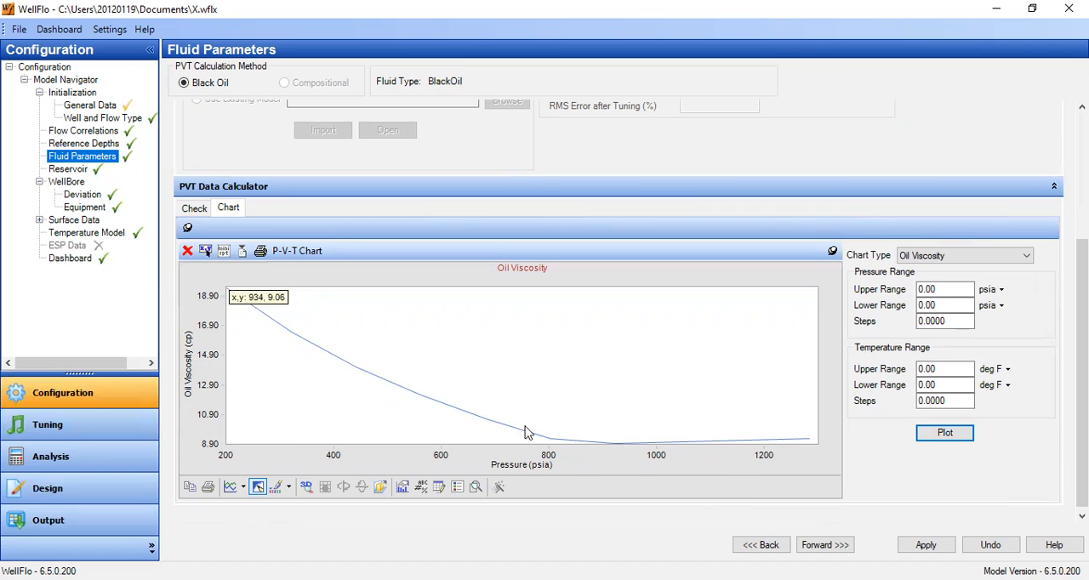
Examine the wellbore deviation survey down to its last row and the wellbore's tubing and casing data.
{"action": "left_click", "coordinate": [90, 195]}
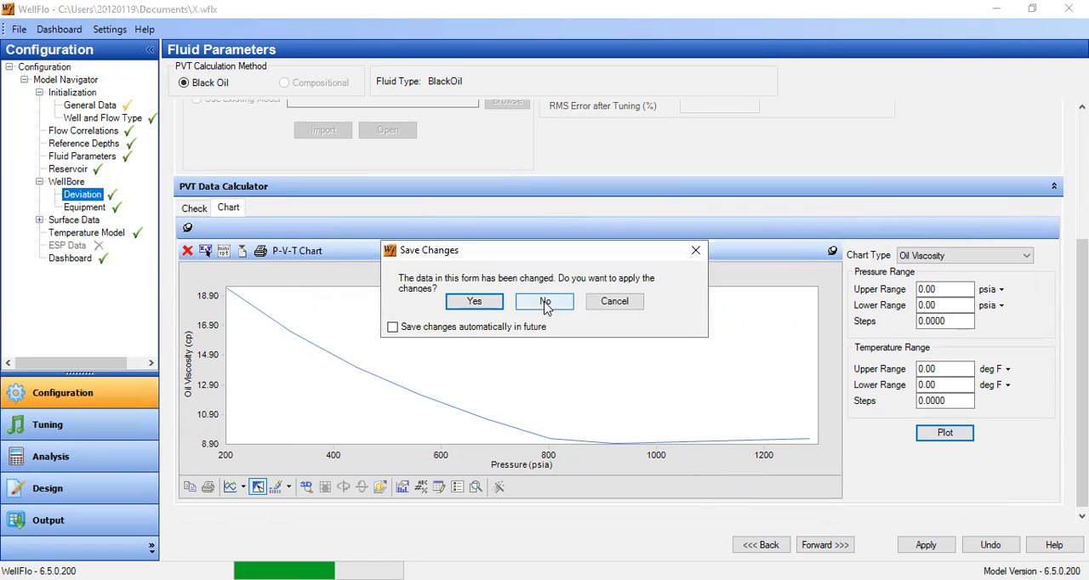
{"action": "left_click", "coordinate": [497, 313]}
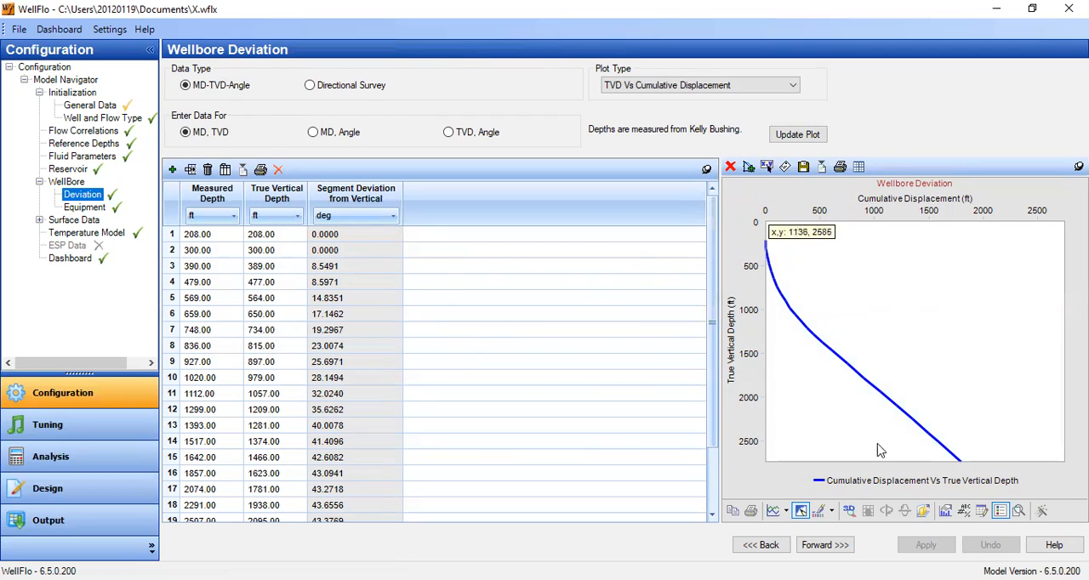
{"action": "left_click_drag", "start_coordinate": [713, 212], "coordinate": [717, 340]}
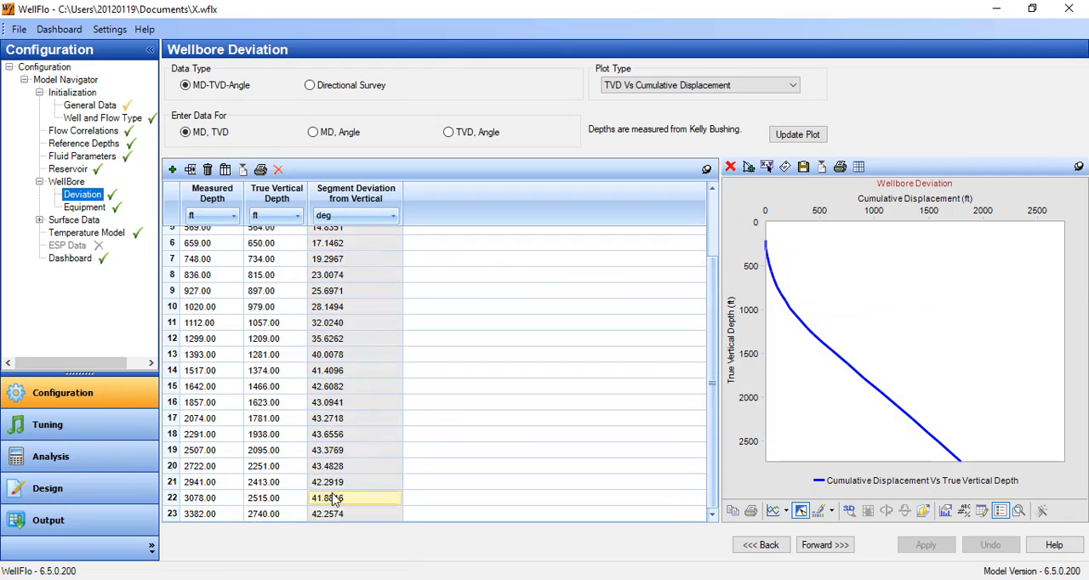
{"action": "left_click", "coordinate": [96, 208]}
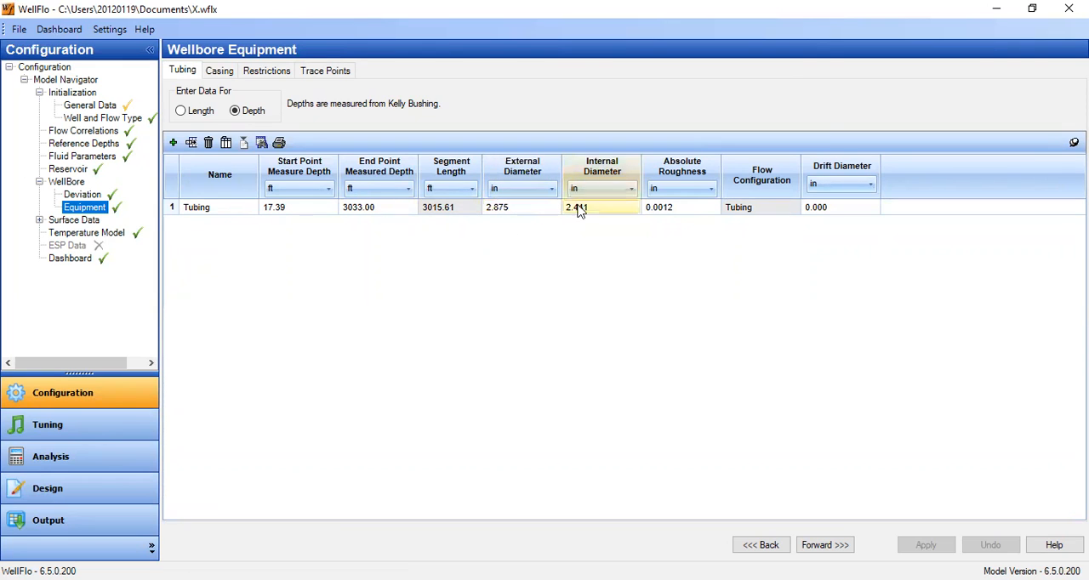
{"action": "left_click", "coordinate": [225, 75]}
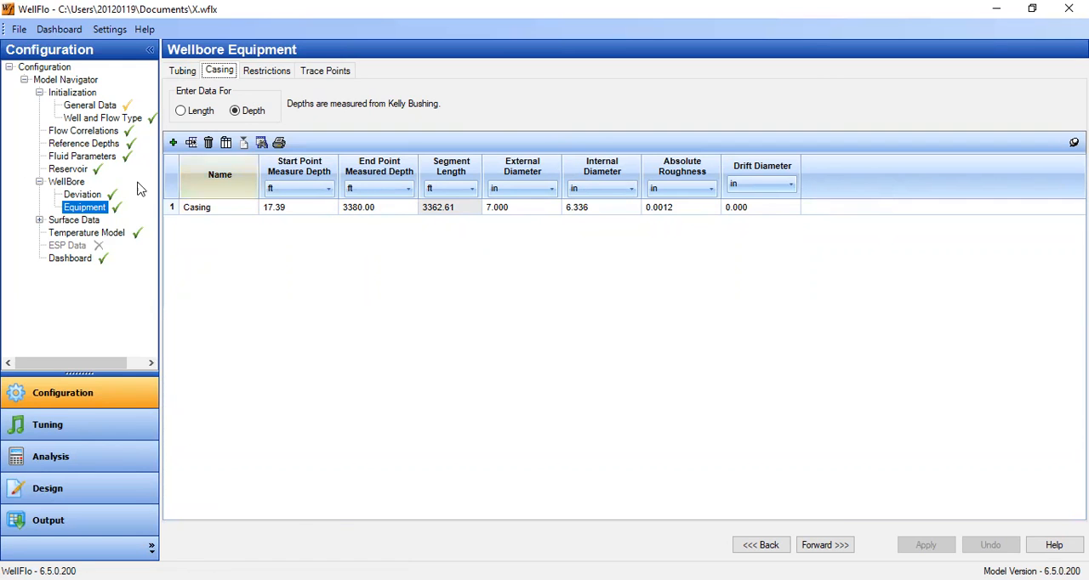
Rename the reservoir layer as B and apply the change.
{"action": "left_click", "coordinate": [75, 170]}
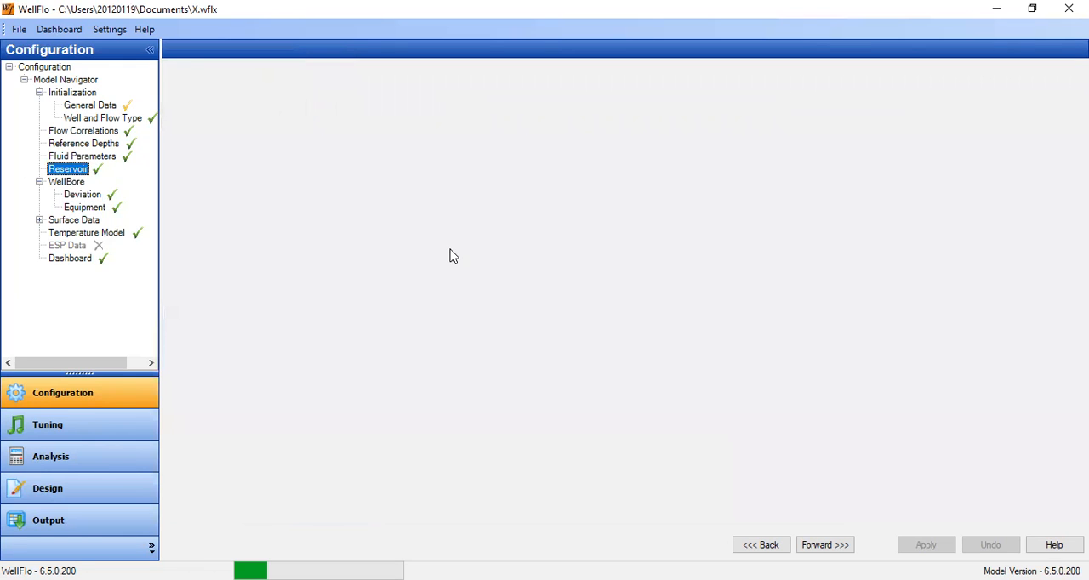
{"action": "type", "text": "B"}
{"action": "key", "text": "Tab"}
{"action": "left_click", "coordinate": [314, 163]}
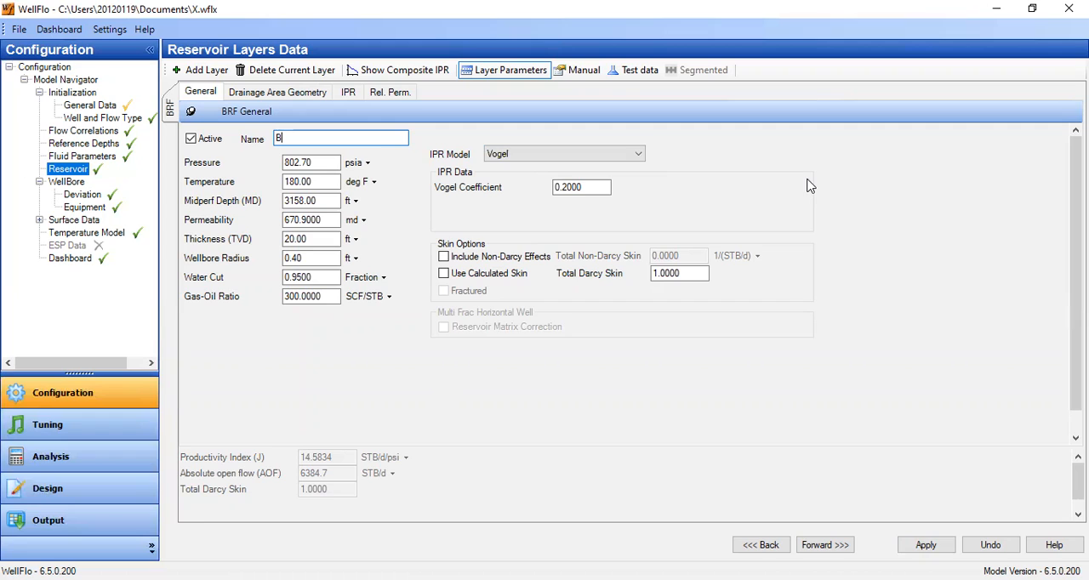
{"action": "left_click", "coordinate": [924, 544]}
{"action": "left_click", "coordinate": [924, 544]}
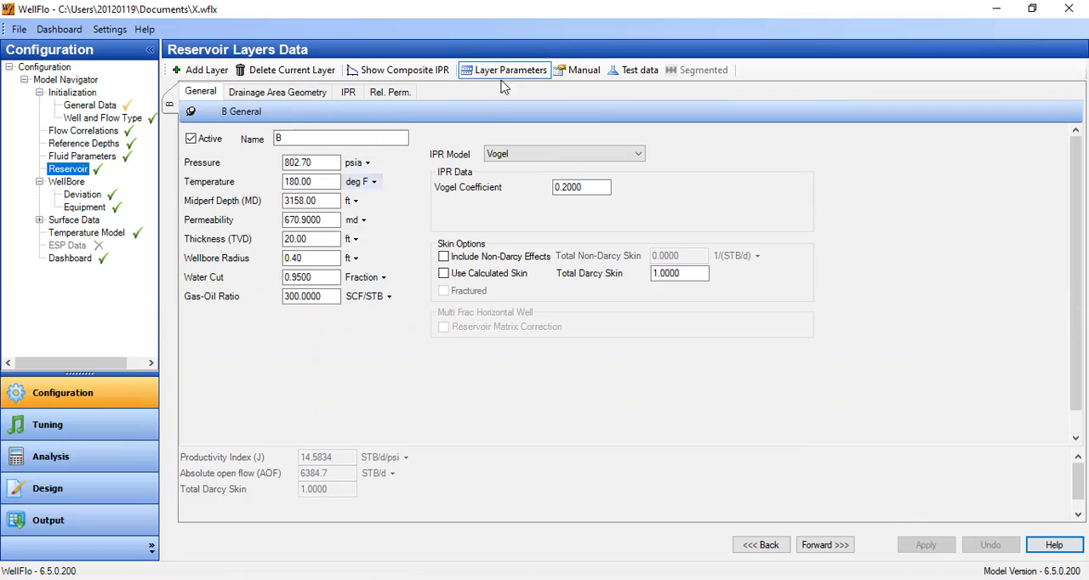
Switch the reservoir layer to test data input and set its pressure to 1000 psia and water cut to 0.96.
{"action": "left_click", "coordinate": [640, 77]}
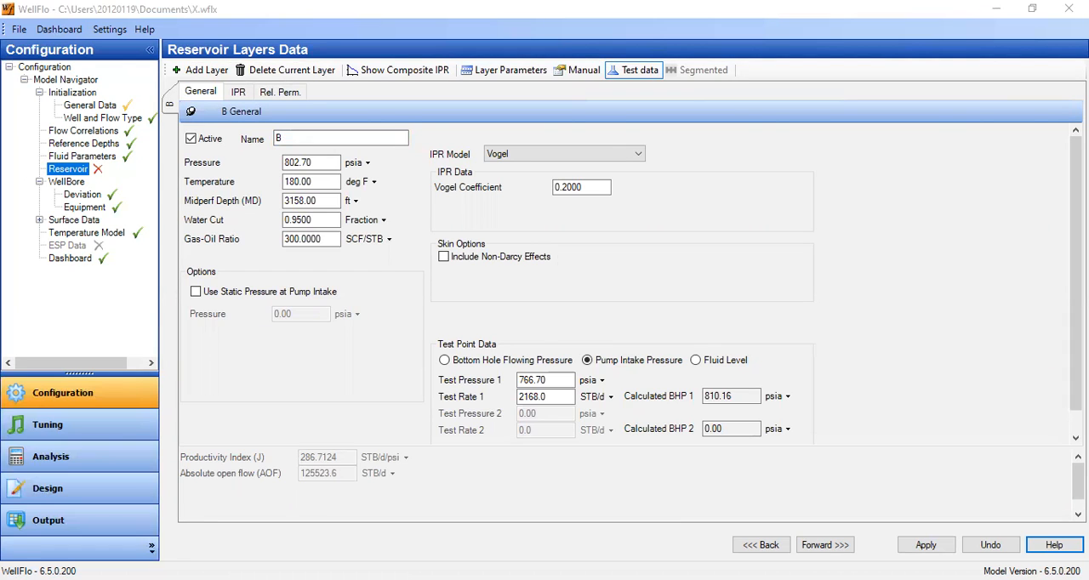
{"action": "left_click_drag", "start_coordinate": [321, 163], "coordinate": [223, 150]}
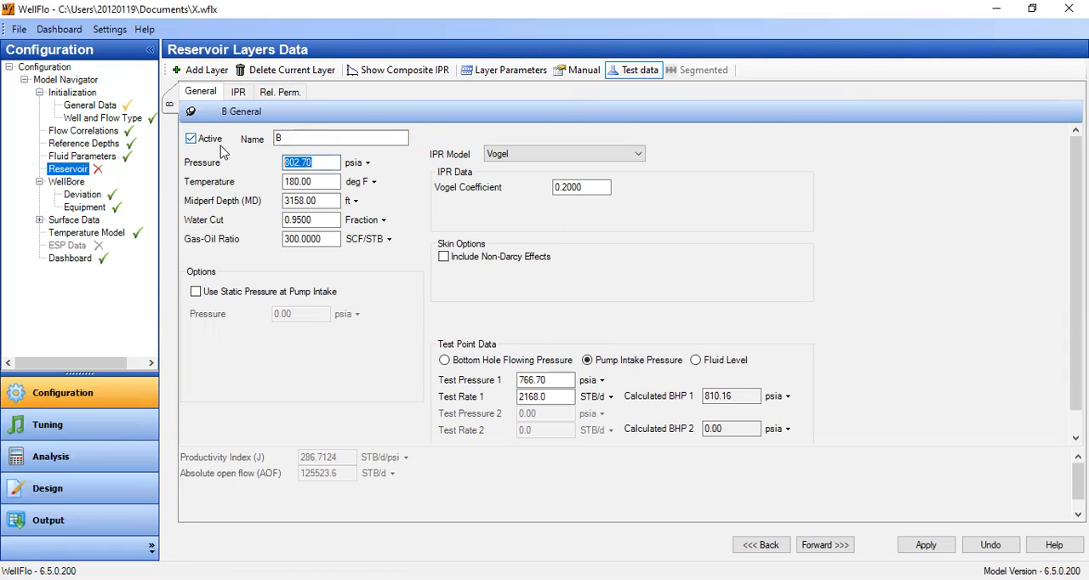
{"action": "type", "text": "1000"}
{"action": "left_click", "coordinate": [316, 185]}
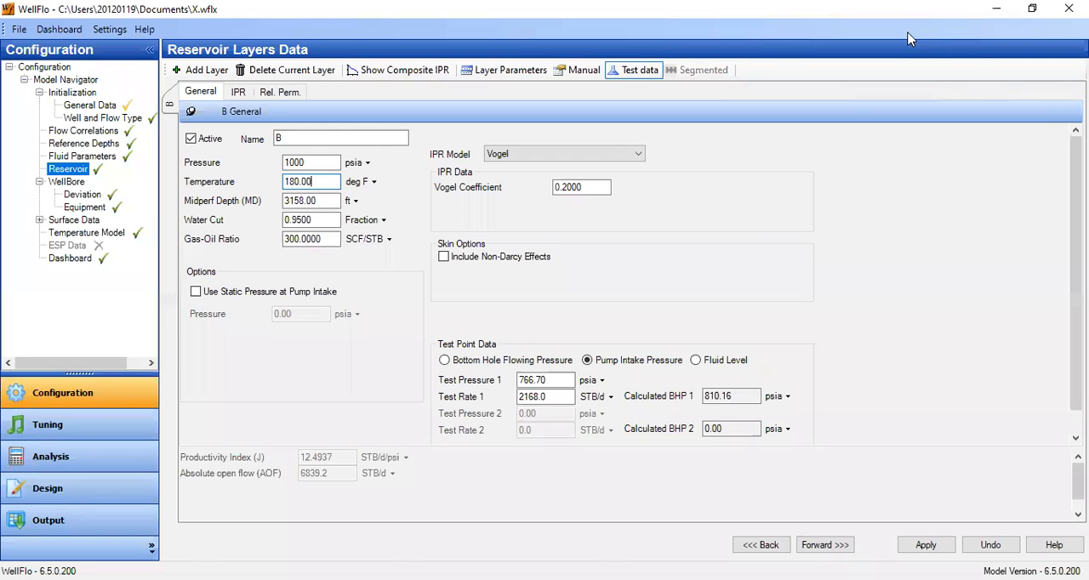
{"action": "double_click", "coordinate": [297, 220]}
{"action": "type", "text": "96"}
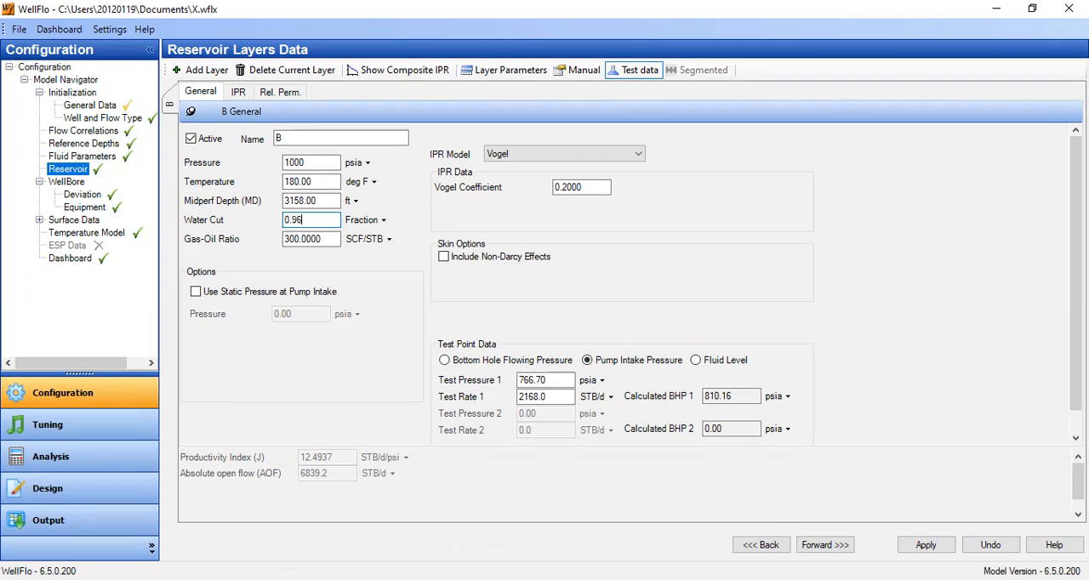
Set the reservoir layer's Test Rate 1 to 2351 STB/d and apply the reservoir data.
{"action": "key", "text": "alt+Tab"}
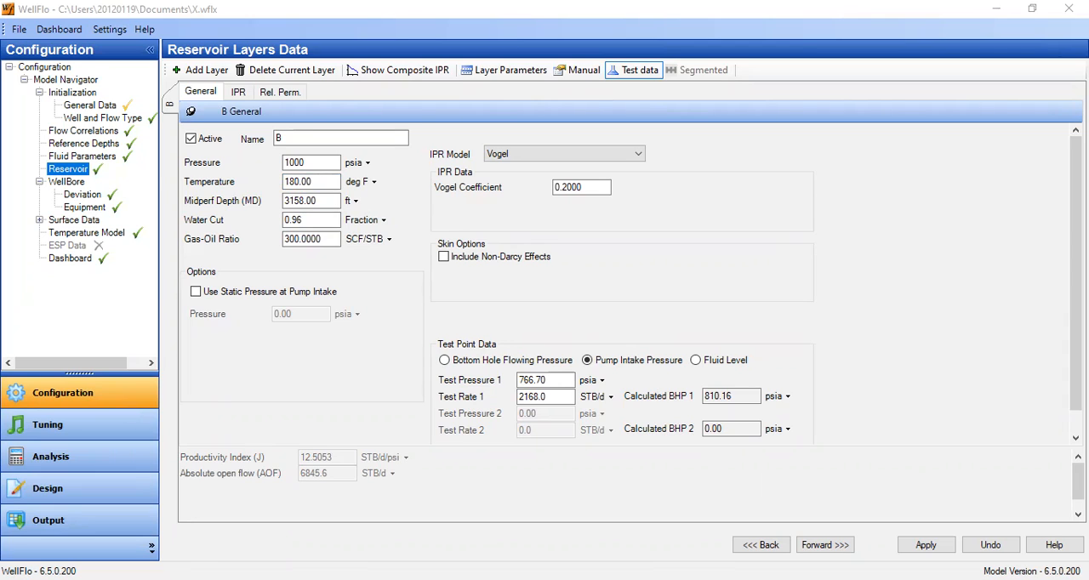
{"action": "key", "text": "alt+Tab"}
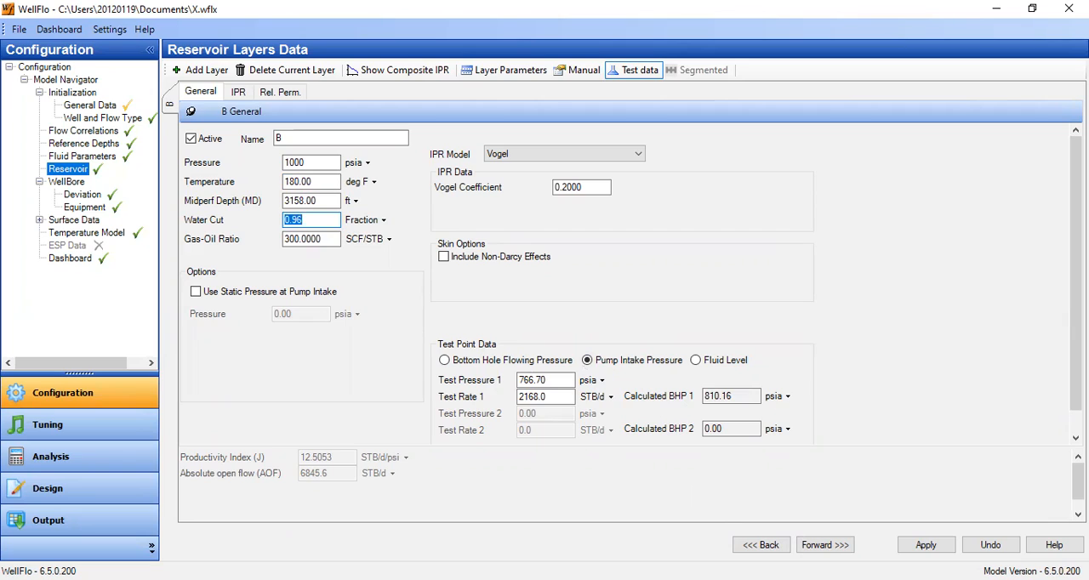
{"action": "key", "text": "alt+Tab"}
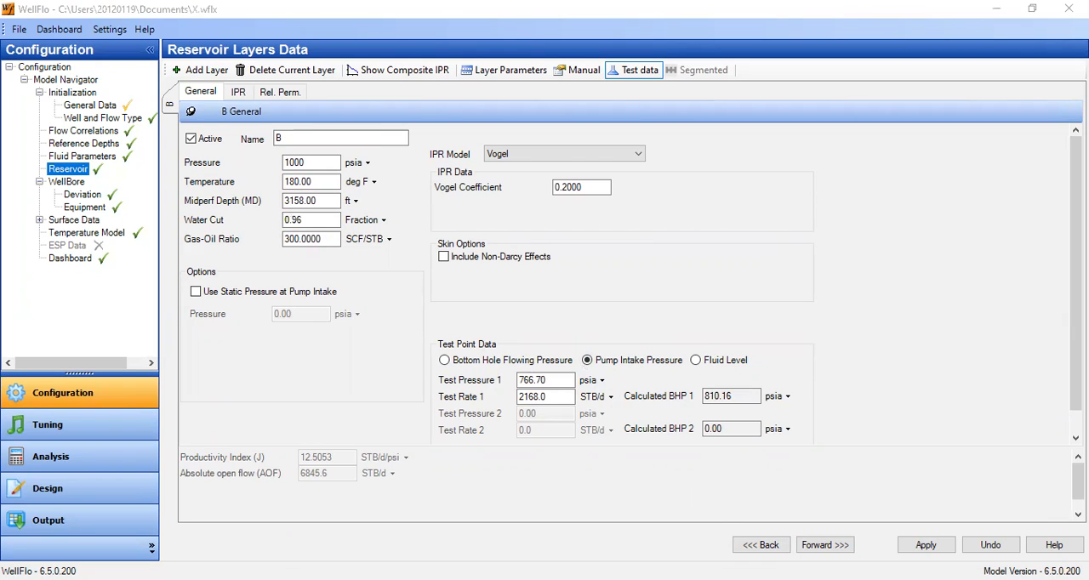
{"action": "left_click_drag", "start_coordinate": [552, 397], "coordinate": [475, 405]}
{"action": "type", "text": "2351"}
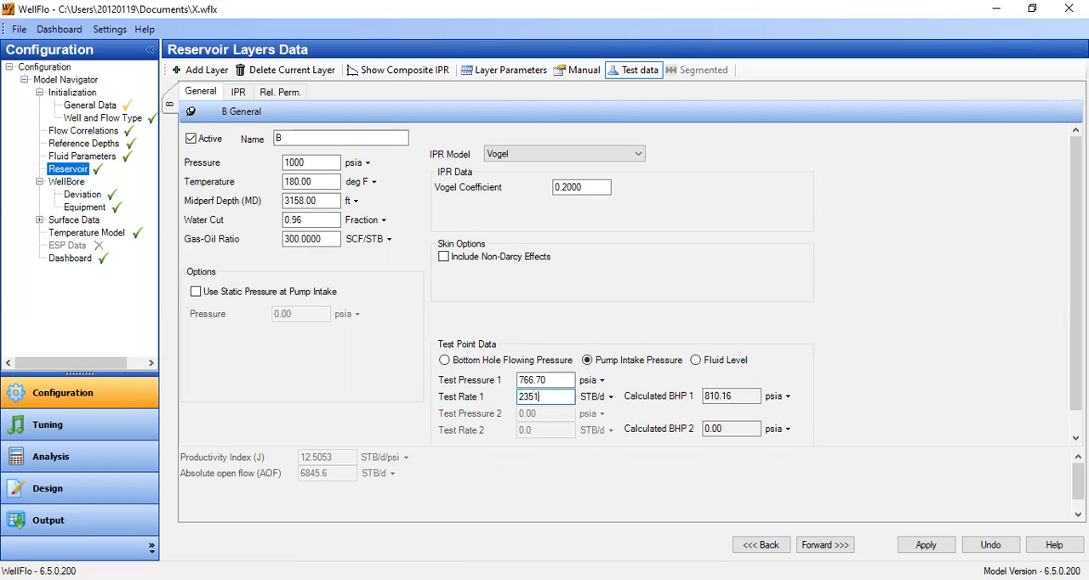
{"action": "left_click", "coordinate": [559, 380]}
{"action": "left_click", "coordinate": [927, 546]}
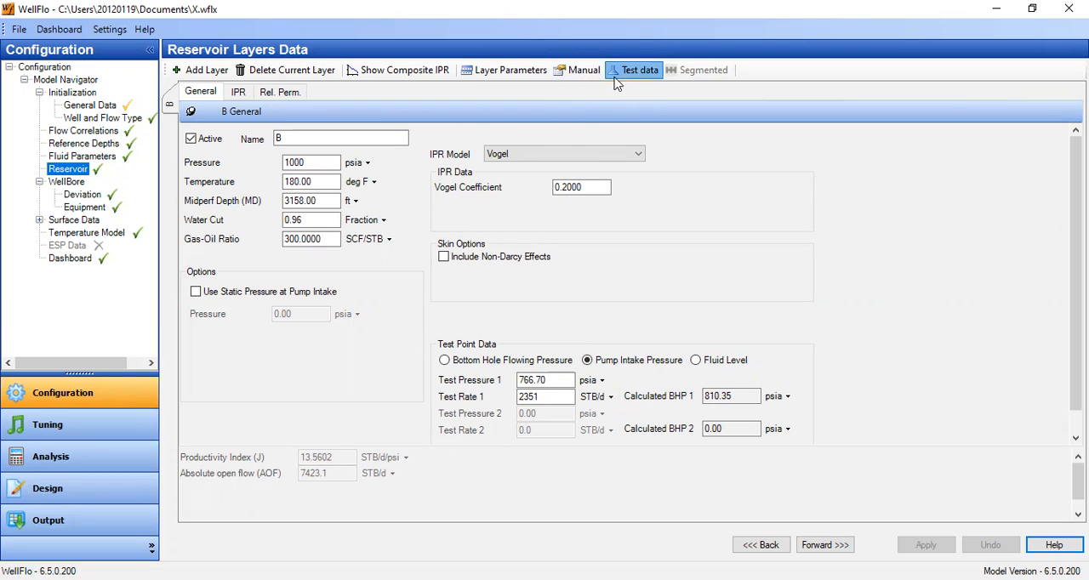
Switch the reservoir layer to manual input and set its productivity index to 13.56 STB/d/psi.
{"action": "left_click", "coordinate": [586, 71]}
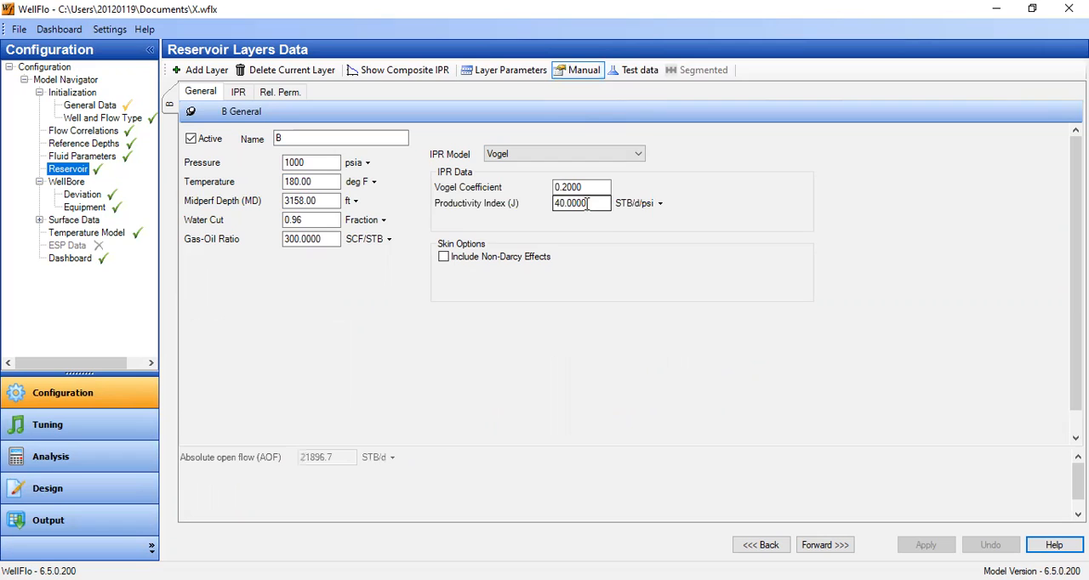
{"action": "left_click", "coordinate": [598, 203]}
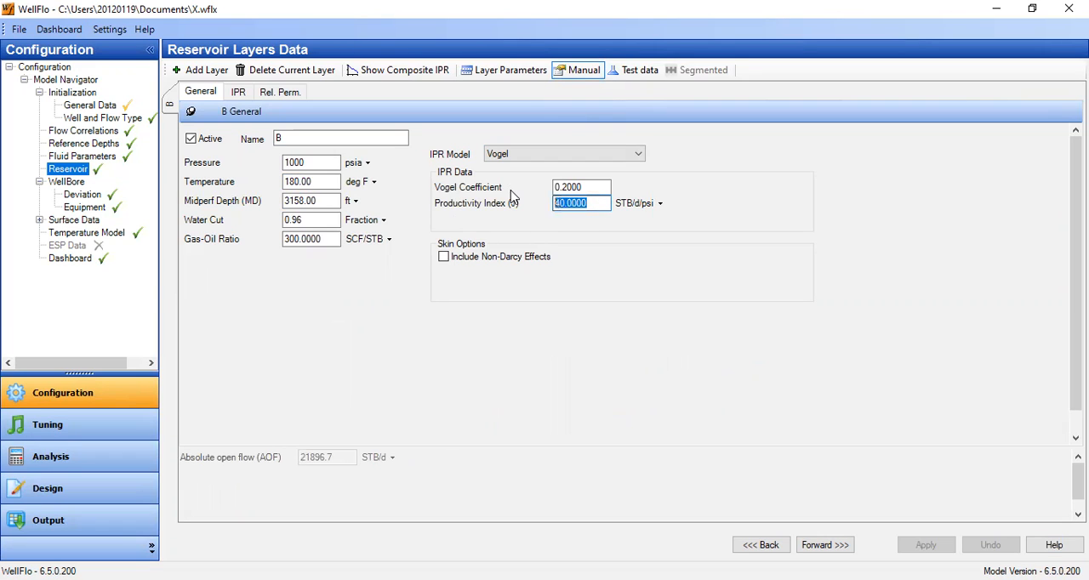
{"action": "type", "text": "13.56"}
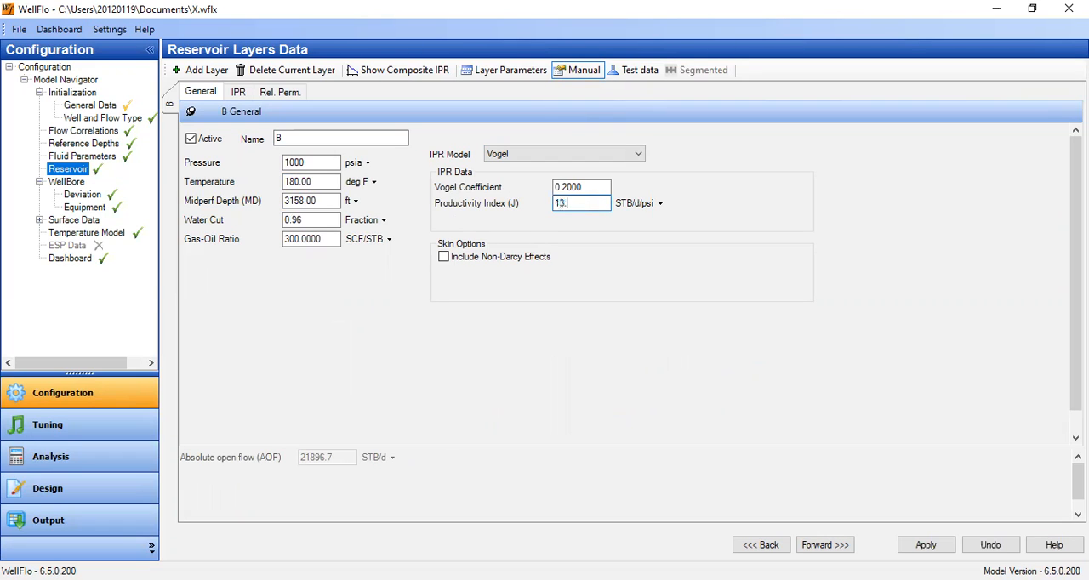
{"action": "left_click", "coordinate": [593, 188]}
Return the reservoir layer to test data input and apply it.
{"action": "left_click", "coordinate": [636, 70]}
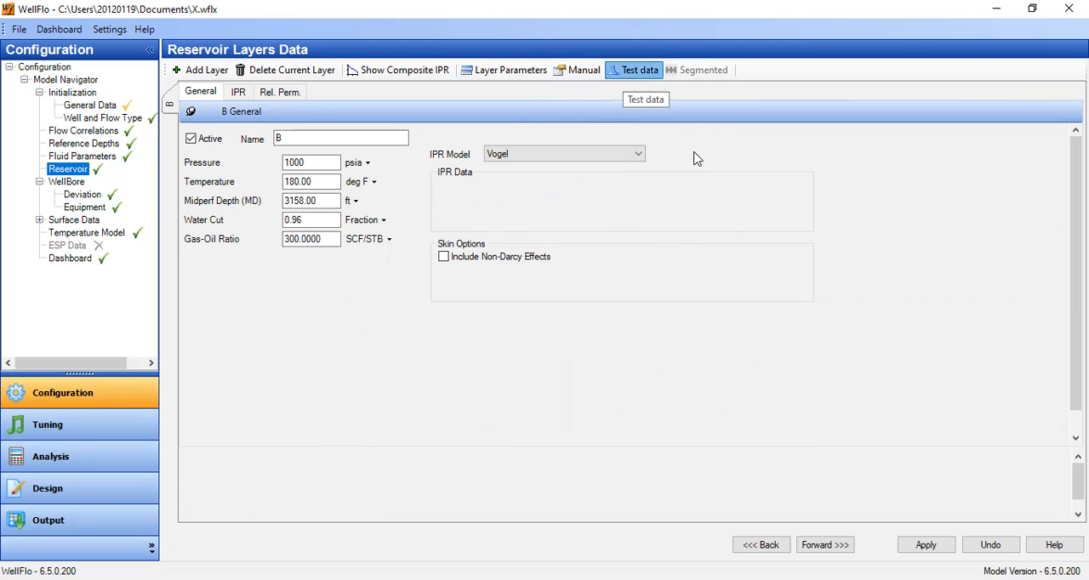
{"action": "left_click", "coordinate": [932, 546]}
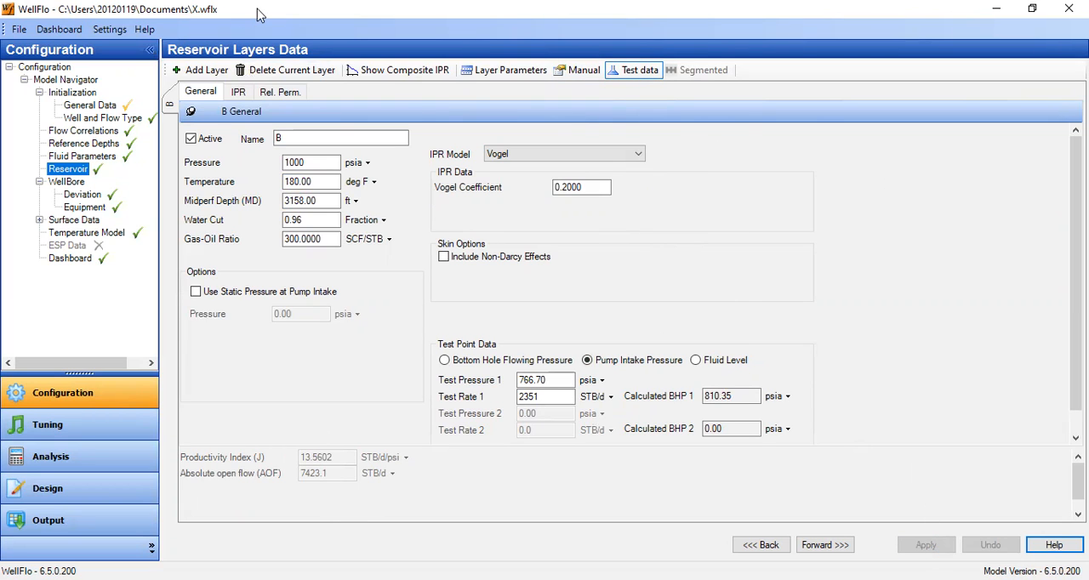
Save the current well model under its existing file name.
{"action": "key", "text": "alt+f"}
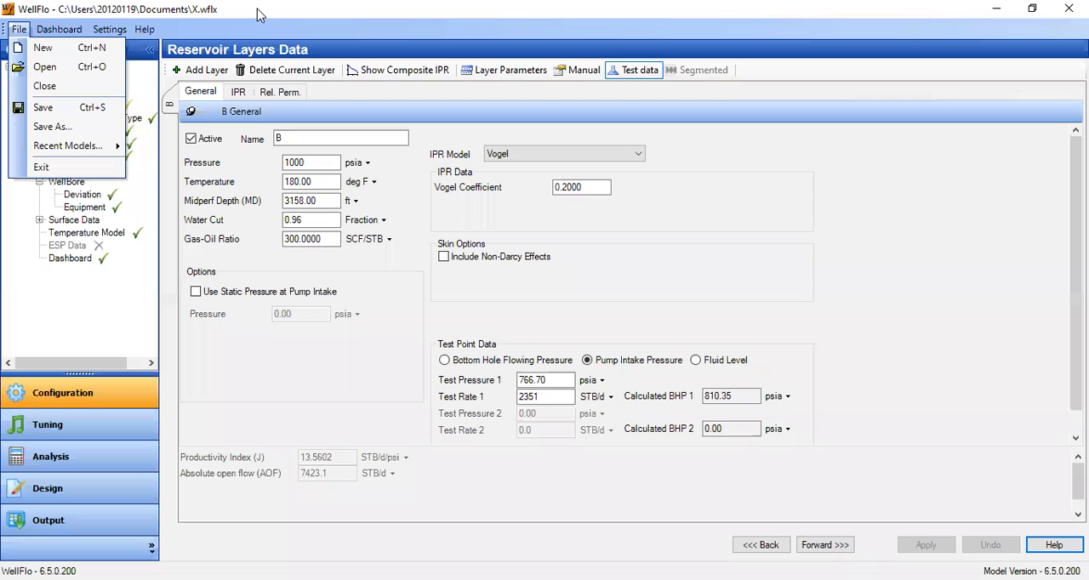
{"action": "left_click", "coordinate": [53, 109]}
{"action": "left_click", "coordinate": [591, 354]}
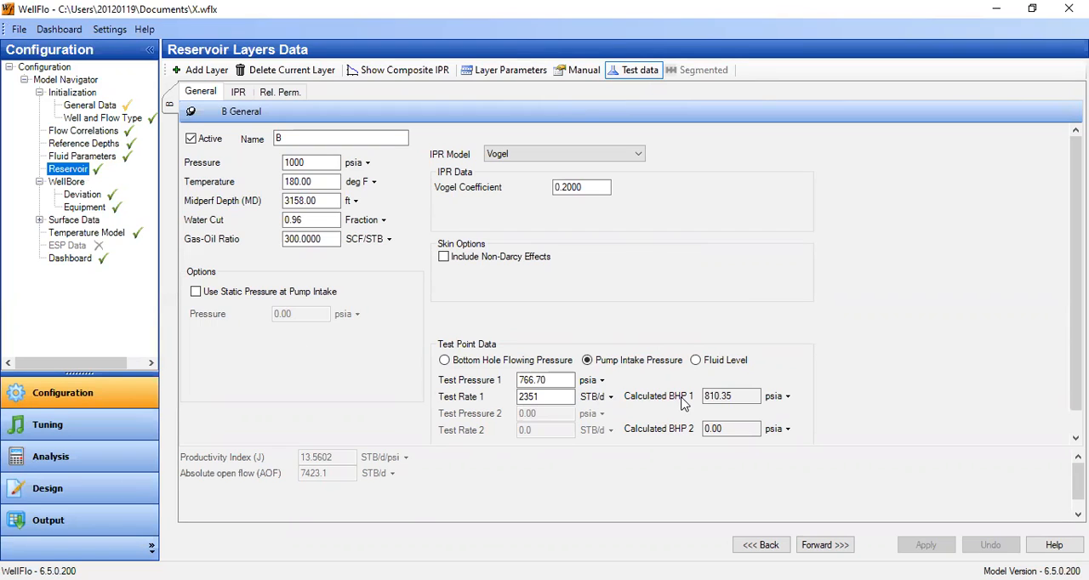
Include non-Darcy effects in layer B's skin options, and exclude them again.
{"action": "left_click", "coordinate": [457, 259]}
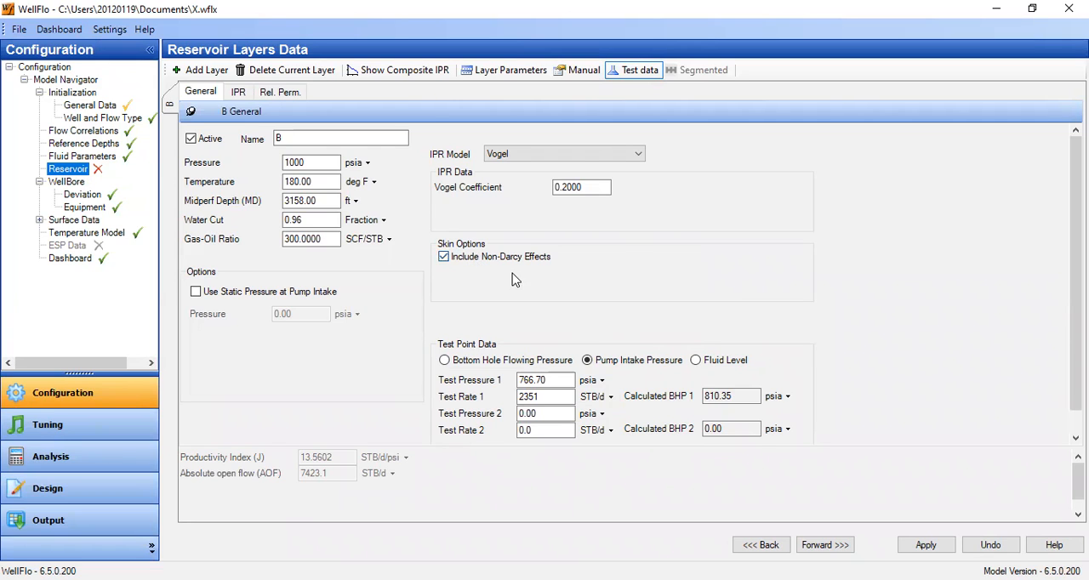
{"action": "left_click", "coordinate": [462, 264]}
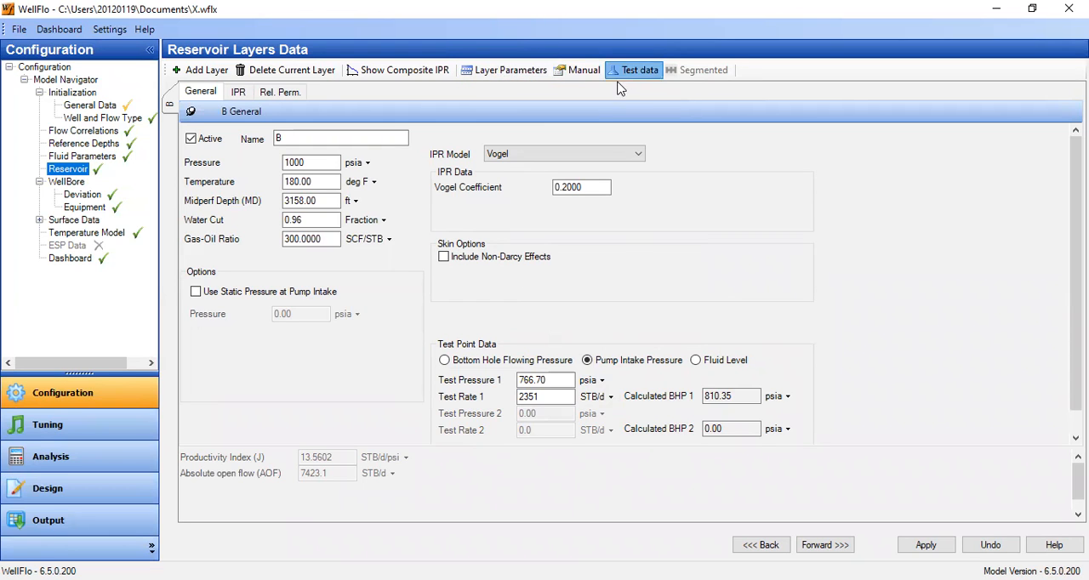
Enable calculated skin in layer B's layer parameters input, examine its skin data, and return the layer to test data input.
{"action": "left_click", "coordinate": [521, 75]}
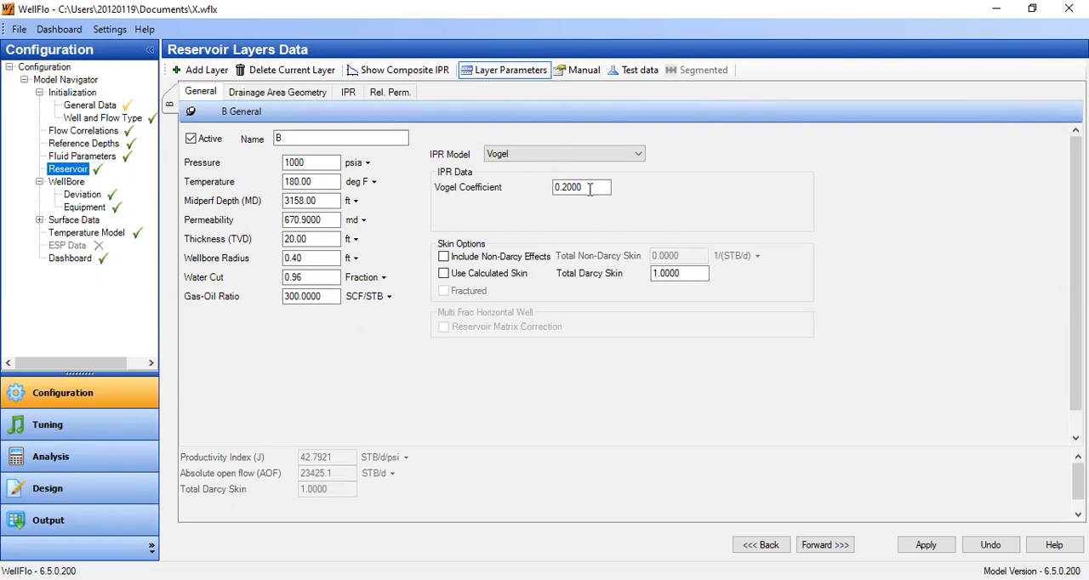
{"action": "left_click", "coordinate": [443, 277]}
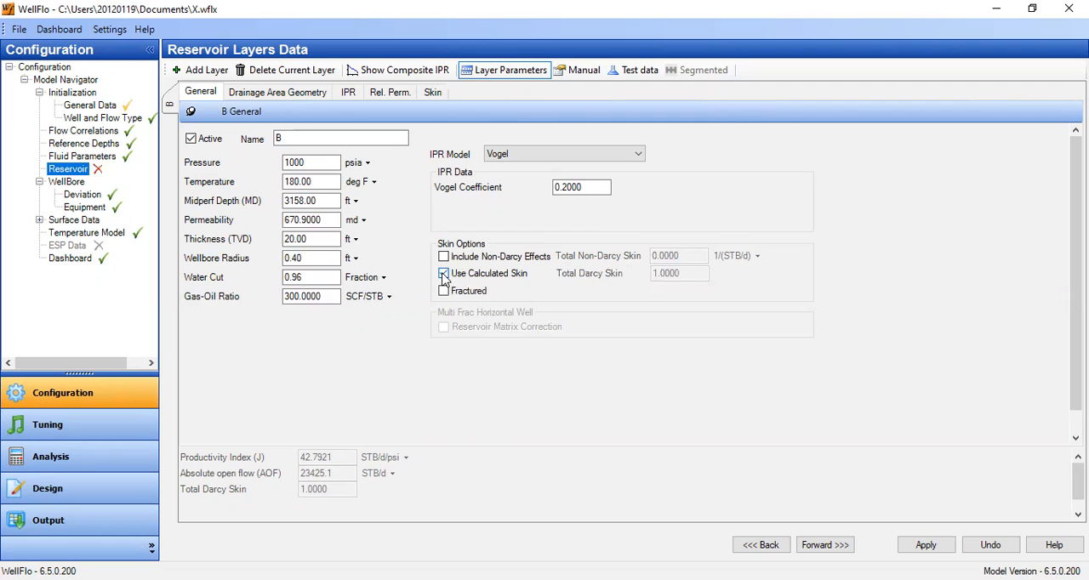
{"action": "left_click", "coordinate": [433, 92]}
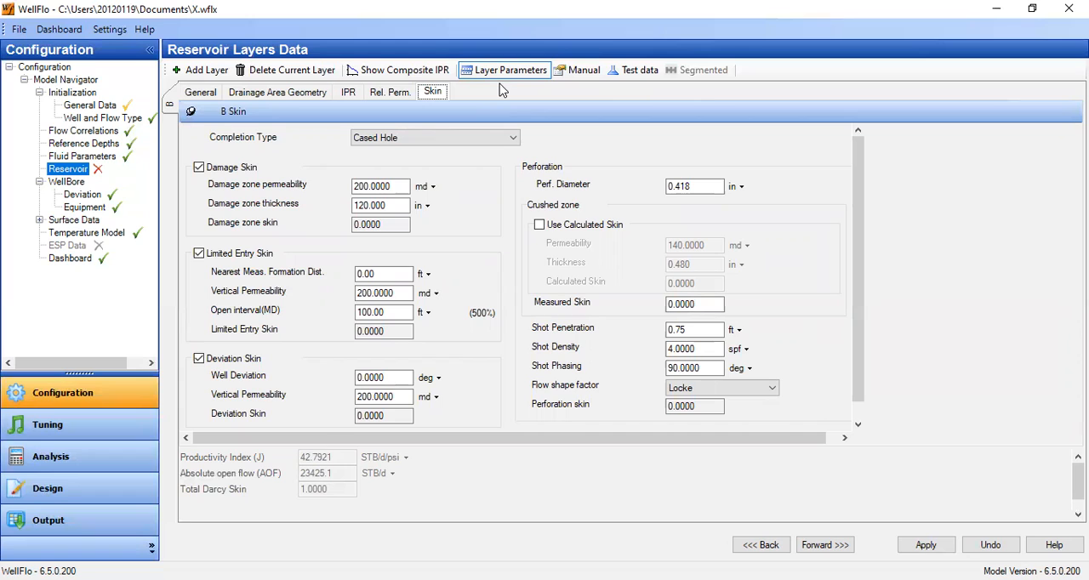
{"action": "left_click", "coordinate": [208, 95]}
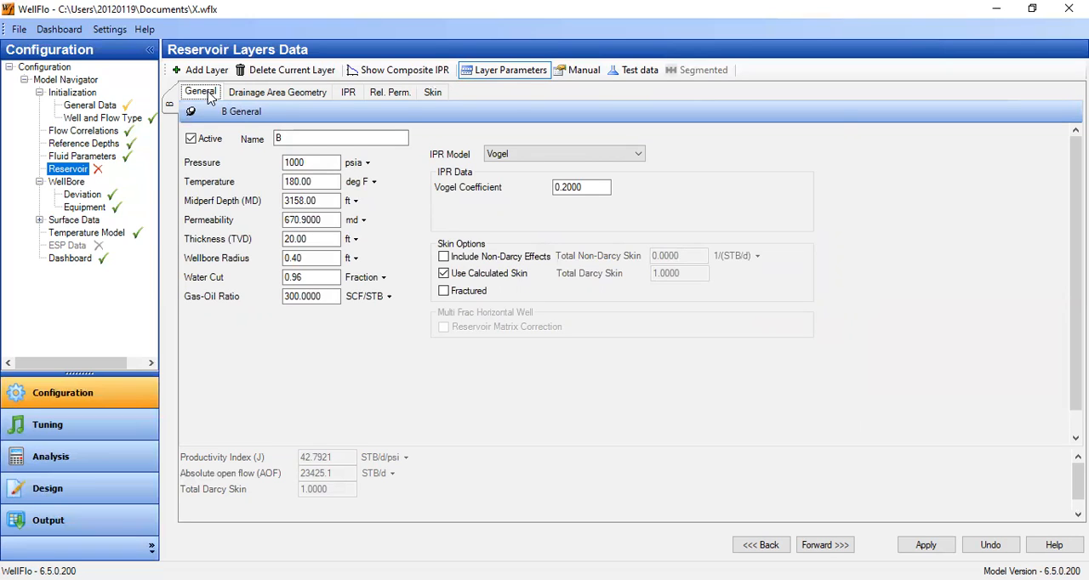
{"action": "left_click", "coordinate": [636, 71]}
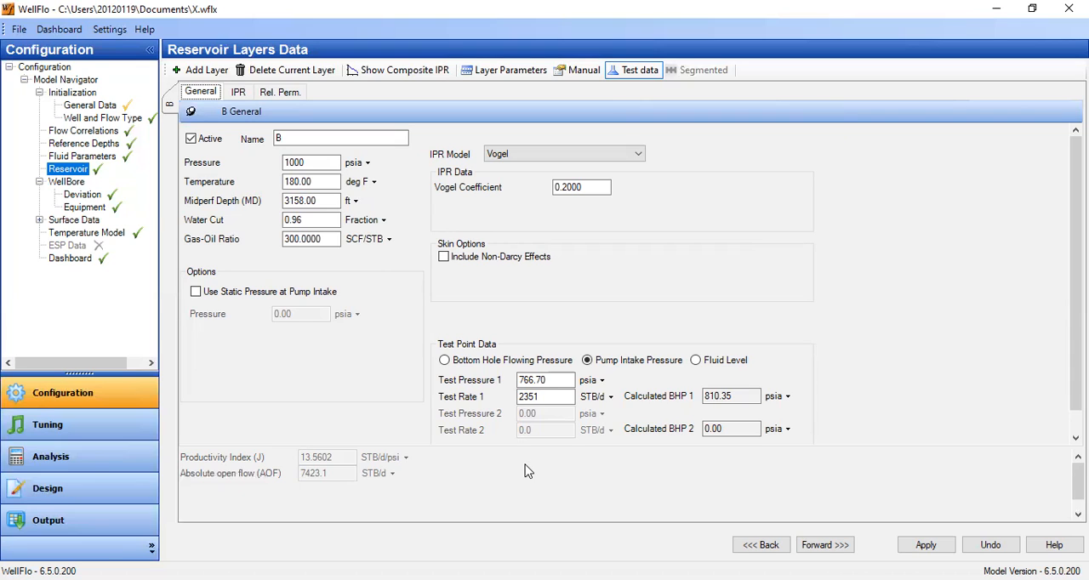
Add a new reservoir layer and name it Matching.
{"action": "left_click", "coordinate": [205, 70]}
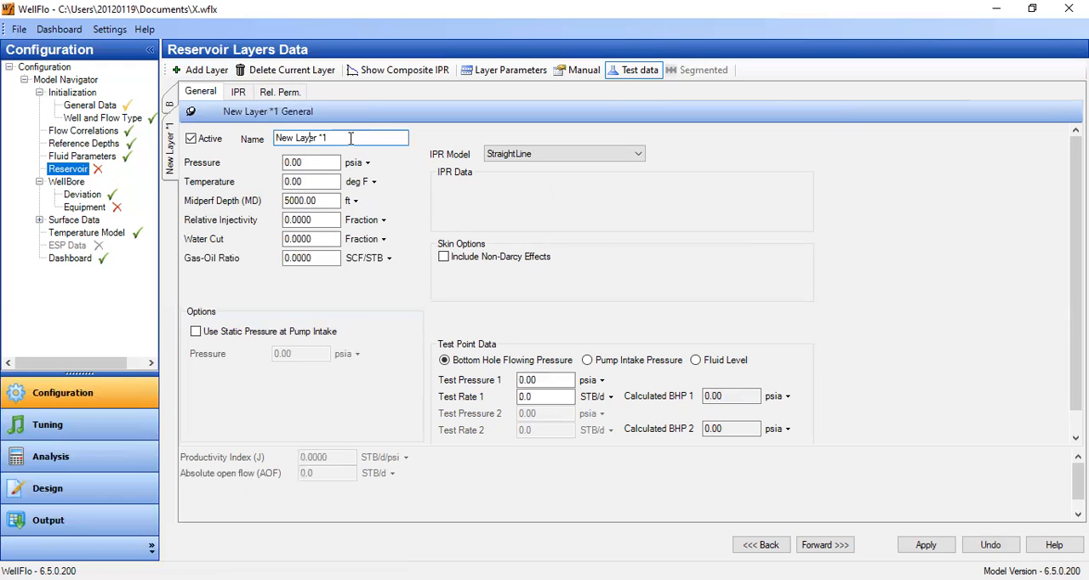
{"action": "left_click_drag", "start_coordinate": [350, 138], "coordinate": [254, 141]}
{"action": "type", "text": "Matching"}
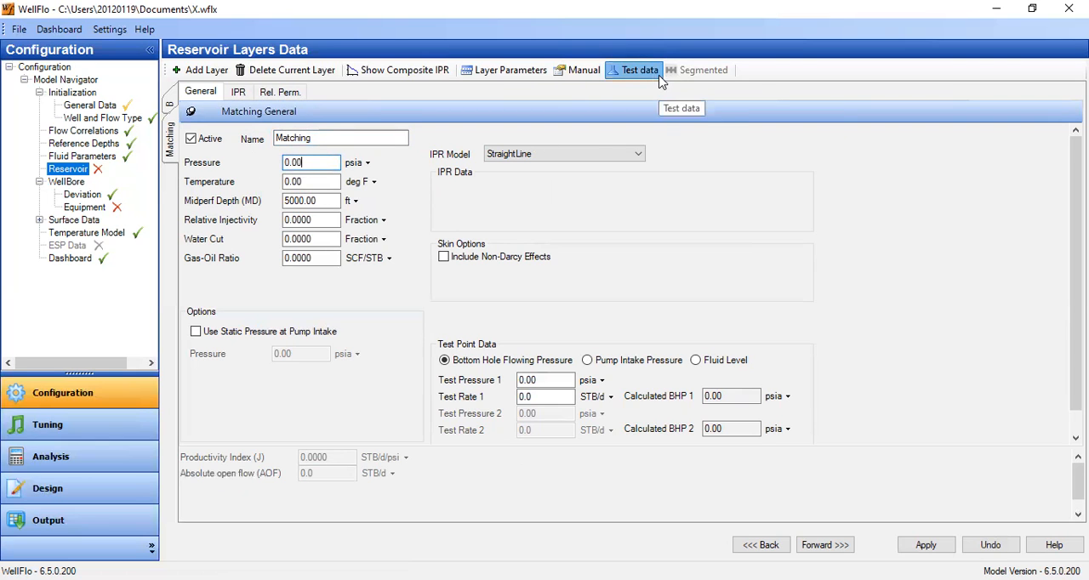
Switch the Matching layer to layer parameters input and set pressure 1000 psia, temperature 180 deg F and midperf depth 3158 ft.
{"action": "left_click", "coordinate": [501, 75]}
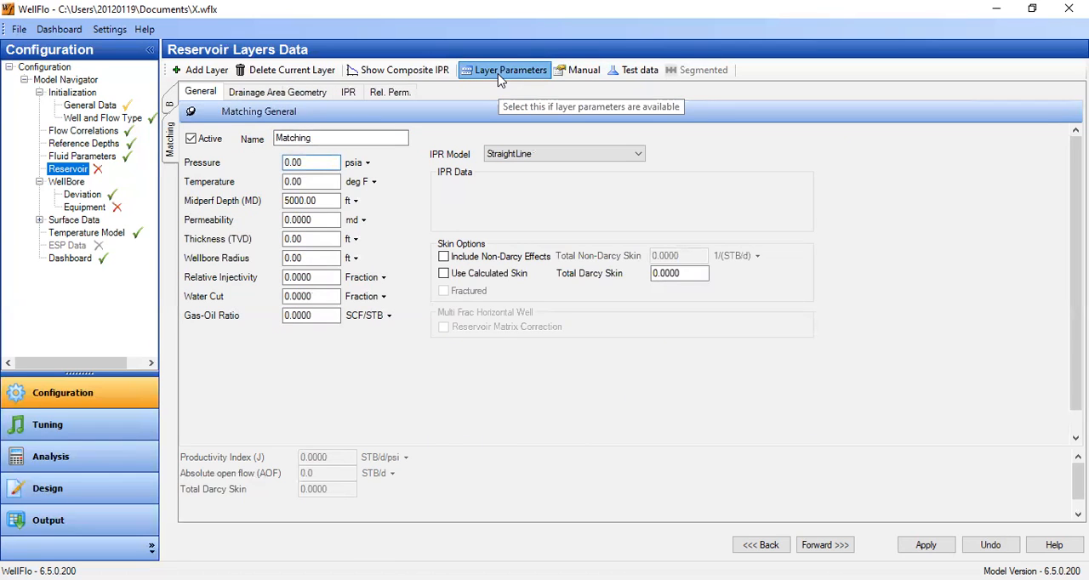
{"action": "left_click_drag", "start_coordinate": [319, 161], "coordinate": [228, 148]}
{"action": "type", "text": "1000"}
{"action": "key", "text": "Tab"}
{"action": "type", "text": "180"}
{"action": "key", "text": "Tab"}
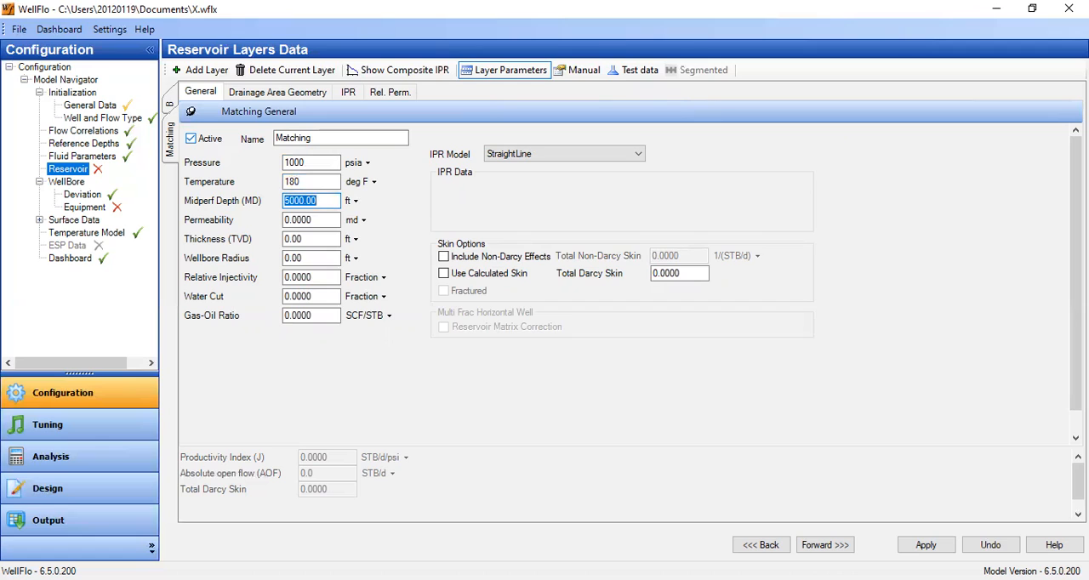
{"action": "type", "text": "3158"}
{"action": "key", "text": "Tab"}
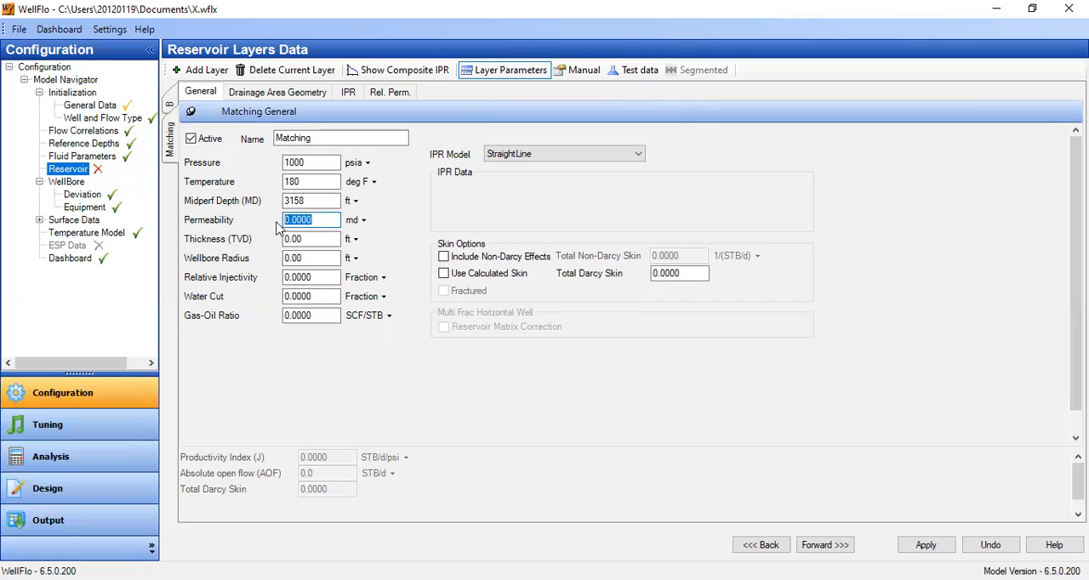
Set the Matching layer's wellbore radius to 0.4 ft, water cut to 0.96 and gas-oil ratio to 300 SCF/STB.
{"action": "left_click", "coordinate": [316, 239]}
{"action": "left_click", "coordinate": [293, 257]}
{"action": "type", "text": "0.4"}
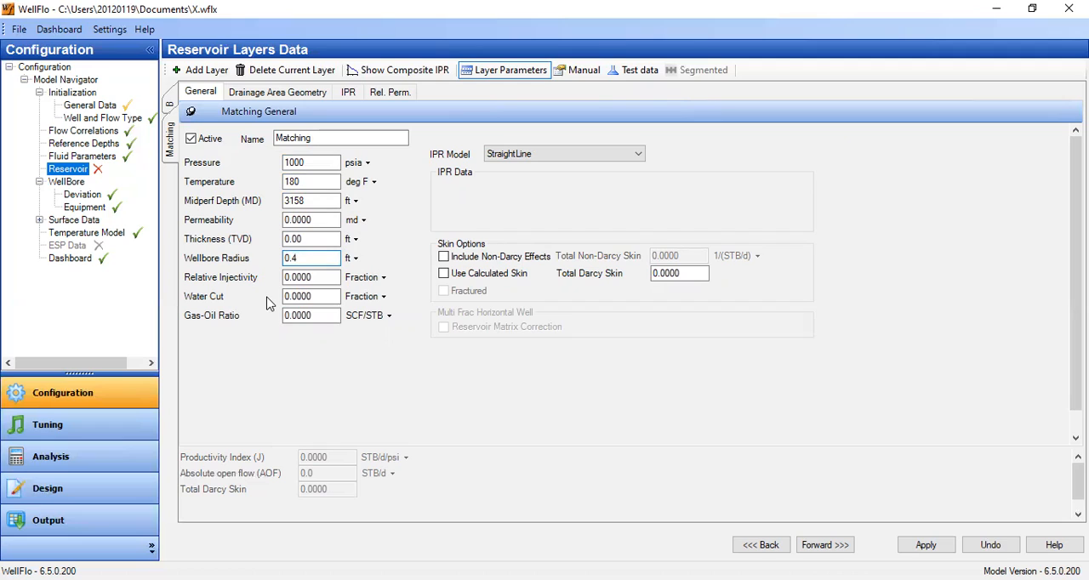
{"action": "left_click", "coordinate": [293, 296]}
{"action": "type", "text": "0.96"}
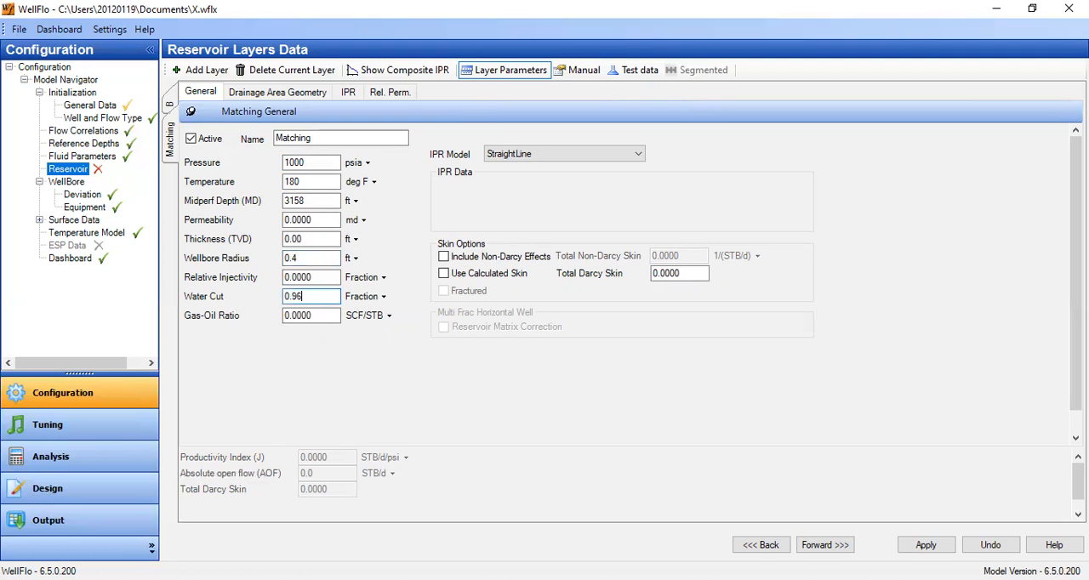
{"action": "key", "text": "Tab"}
{"action": "type", "text": "300"}
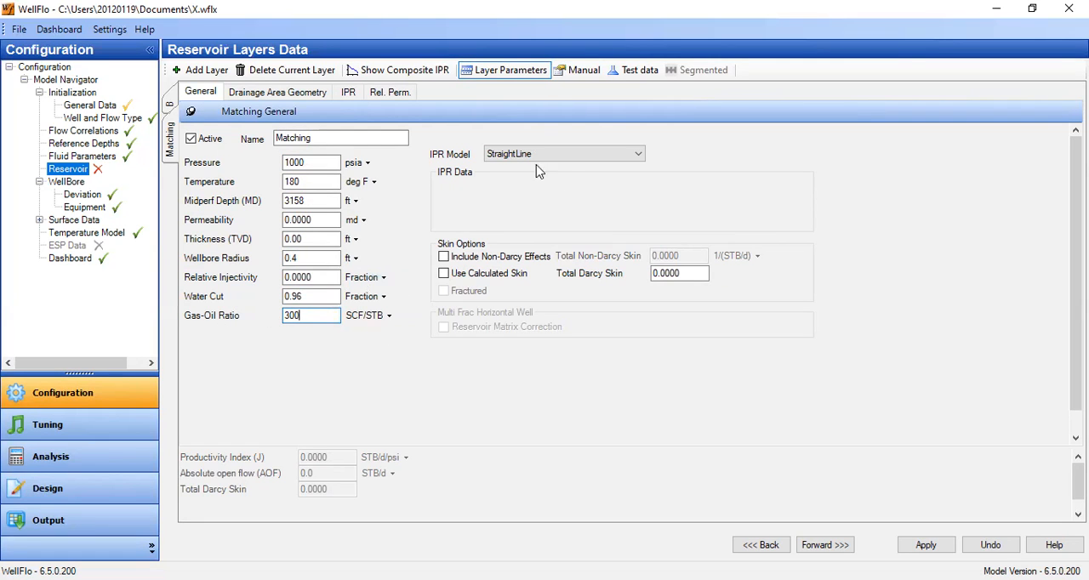
Use the Vogel IPR model with coefficient 0.2 for the Matching layer and enable calculated skin.
{"action": "left_click", "coordinate": [574, 158]}
{"action": "left_click", "coordinate": [549, 178]}
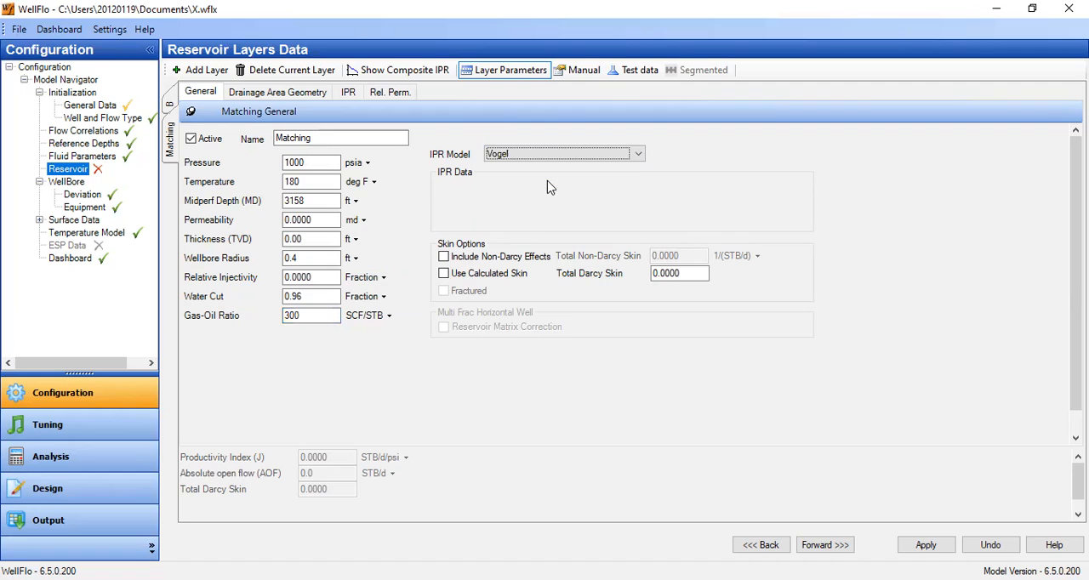
{"action": "double_click", "coordinate": [567, 188]}
{"action": "type", "text": "2"}
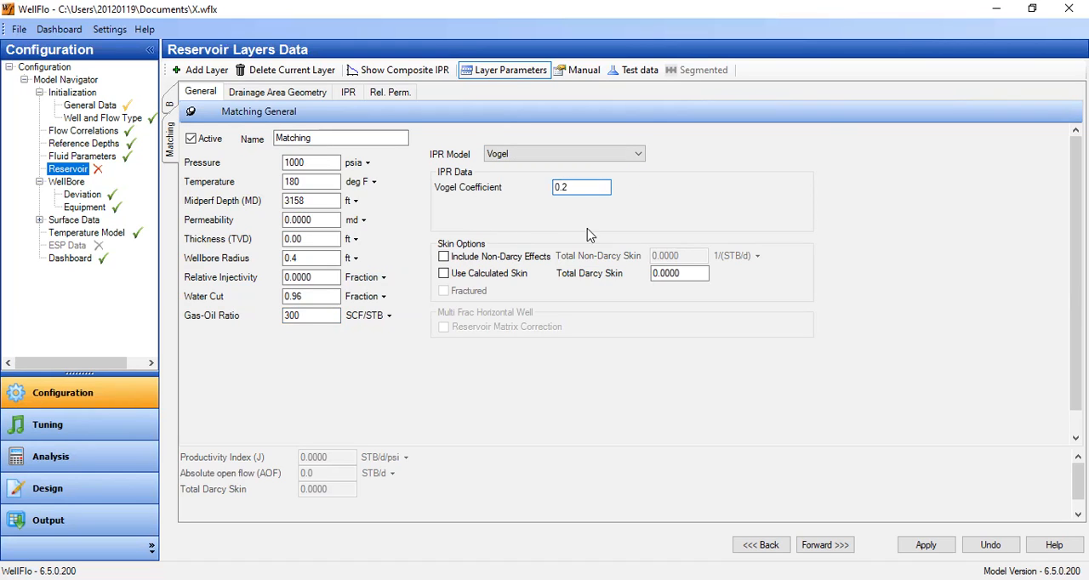
{"action": "left_click", "coordinate": [453, 277]}
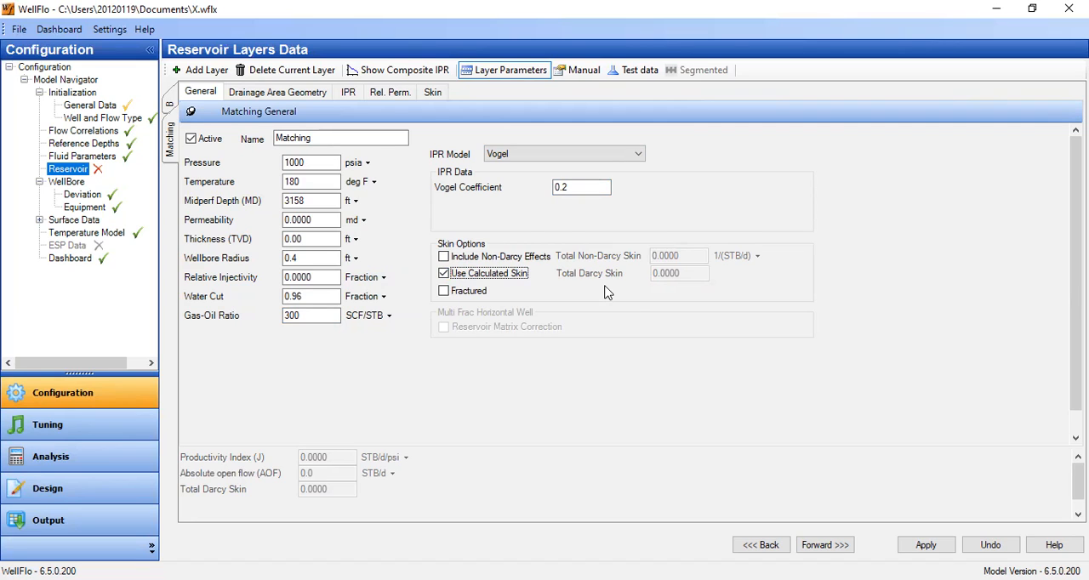
Set the Matching layer's equivalent drainage radius to 250 m and let the drainage area update.
{"action": "left_click", "coordinate": [270, 93]}
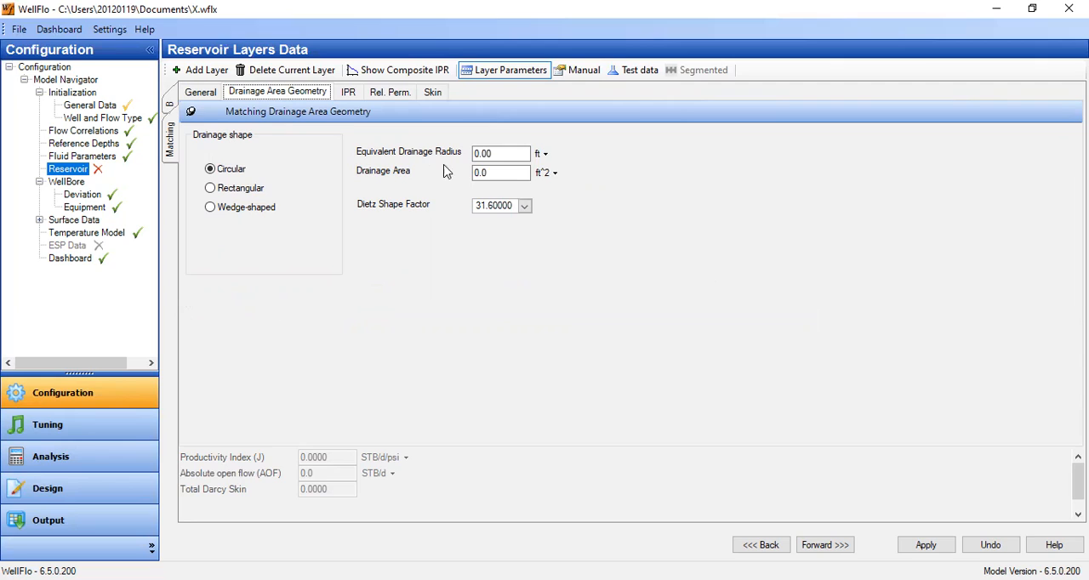
{"action": "left_click", "coordinate": [544, 156]}
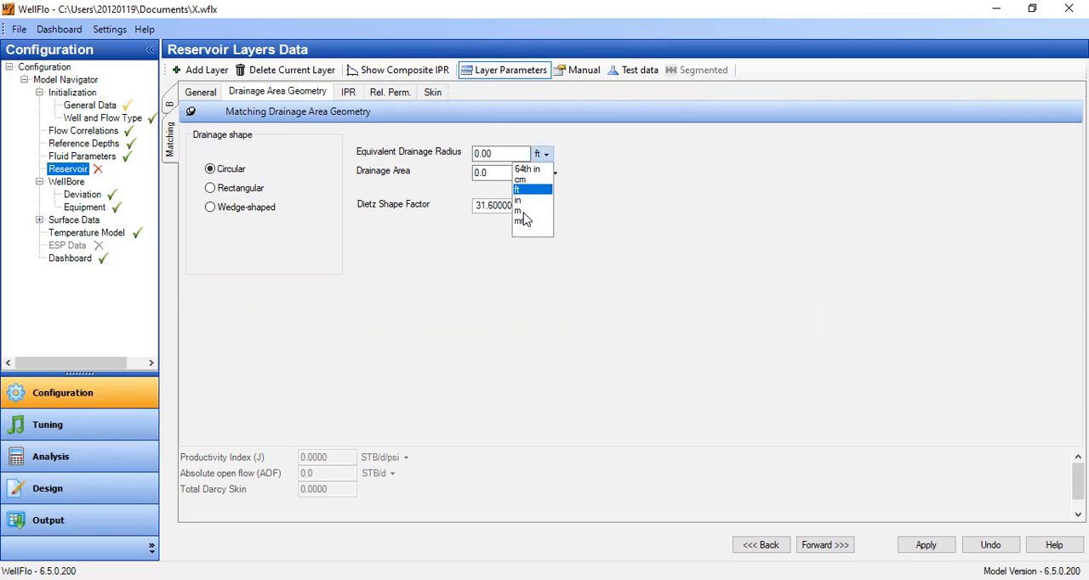
{"action": "key", "text": "Down"}
{"action": "key", "text": "Down"}
{"action": "key", "text": "Return"}
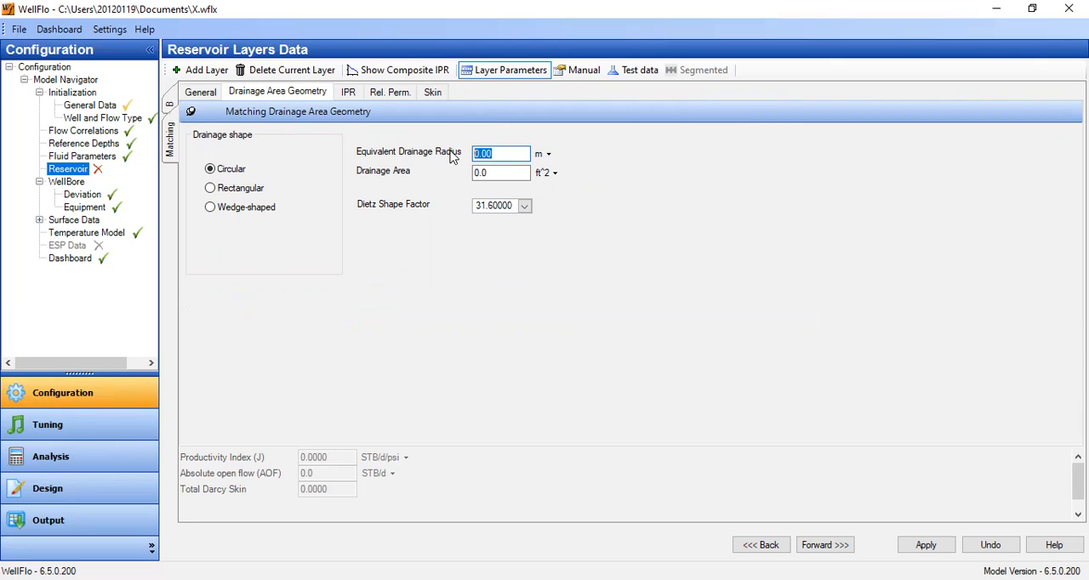
{"action": "type", "text": "250"}
{"action": "left_click", "coordinate": [517, 174]}
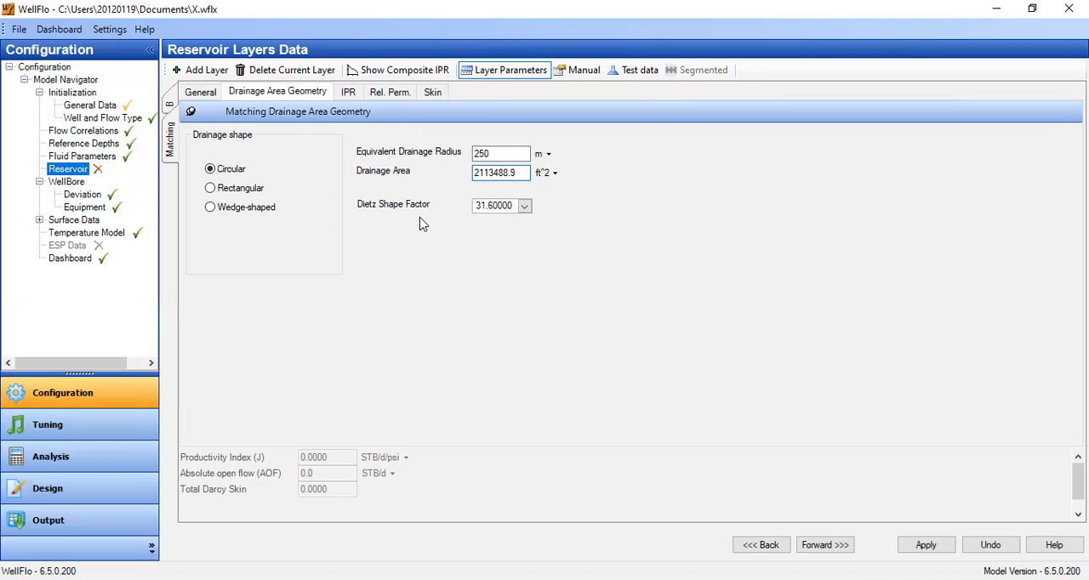
{"action": "left_click", "coordinate": [525, 213]}
{"action": "left_click", "coordinate": [525, 209]}
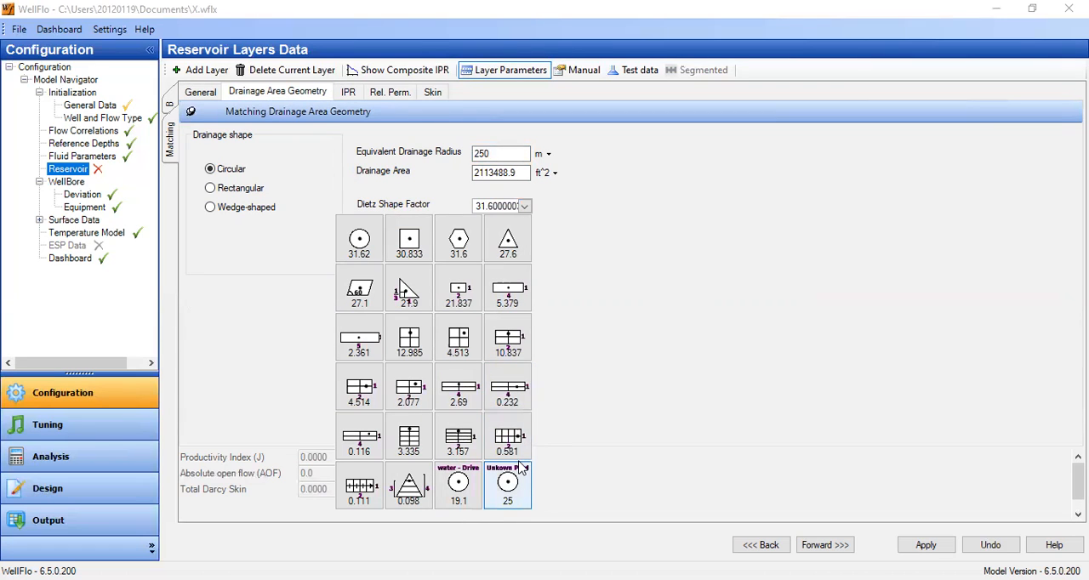
{"action": "left_click", "coordinate": [464, 498]}
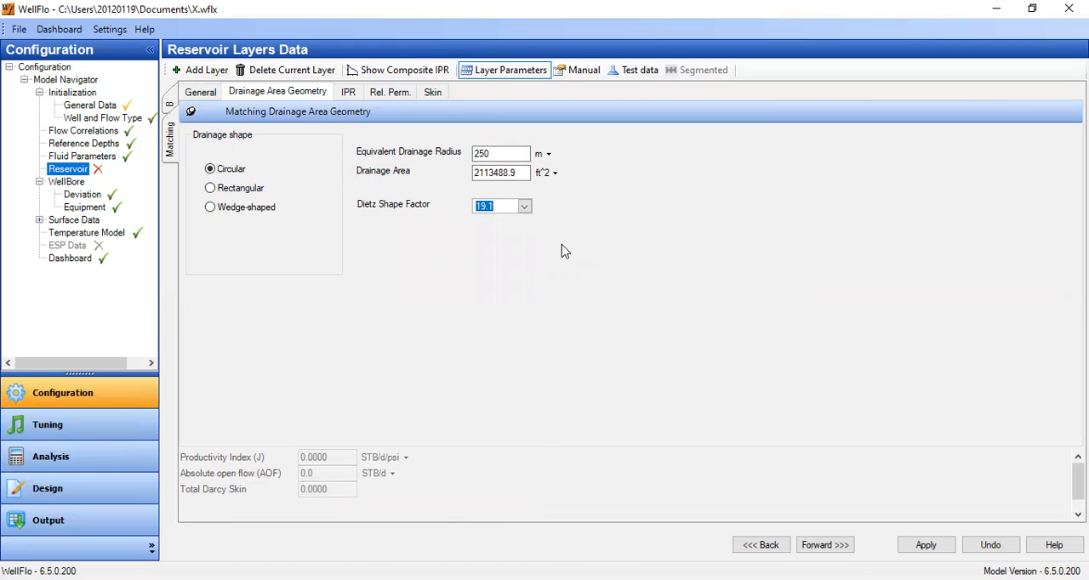
Set the Matching layer's Dietz shape factor to 31.62, for a well centred in a circular drainage area.
{"action": "left_click", "coordinate": [524, 207]}
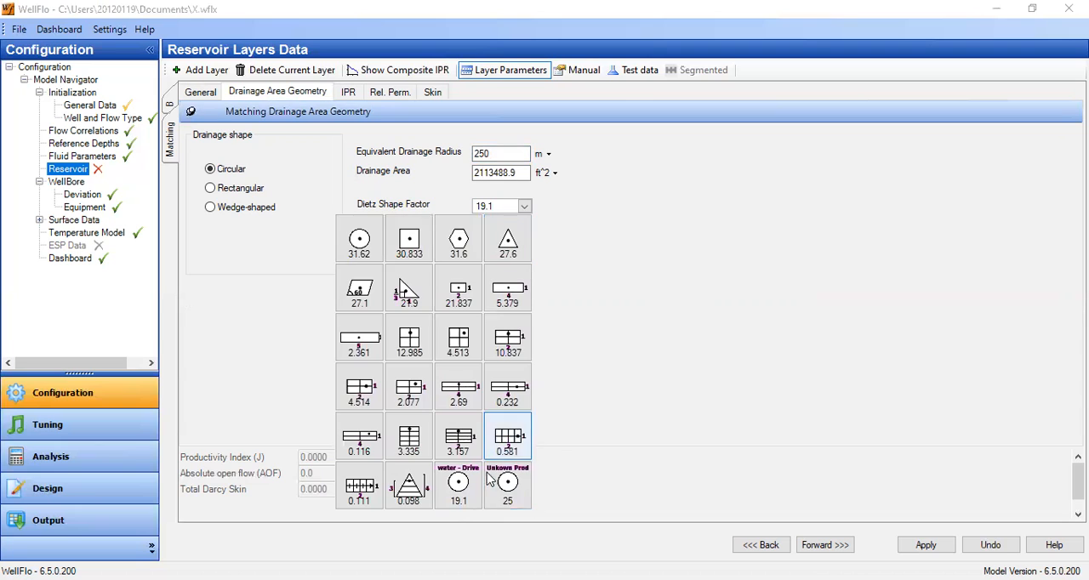
{"action": "left_click", "coordinate": [357, 234]}
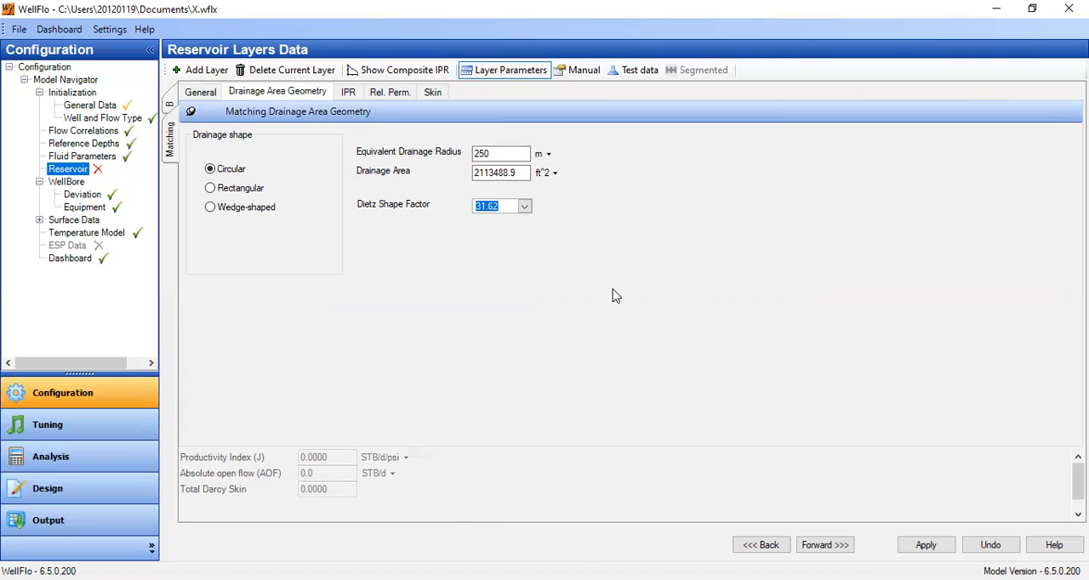
Set the Matching layer's permeability to 497 md and its thickness to 100 ft.
{"action": "left_click", "coordinate": [202, 92]}
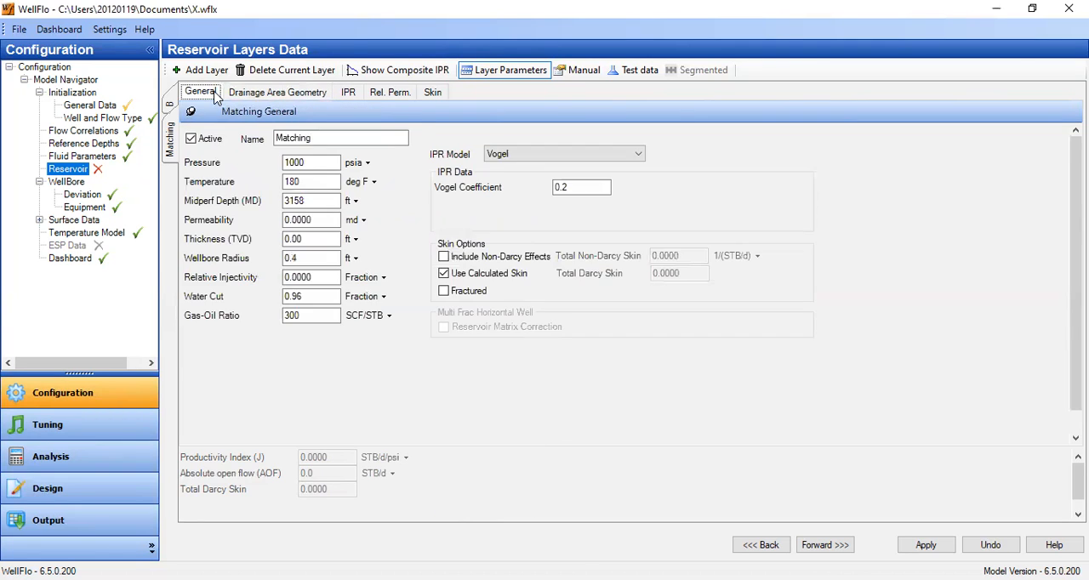
{"action": "left_click", "coordinate": [310, 222]}
{"action": "left_click", "coordinate": [313, 239]}
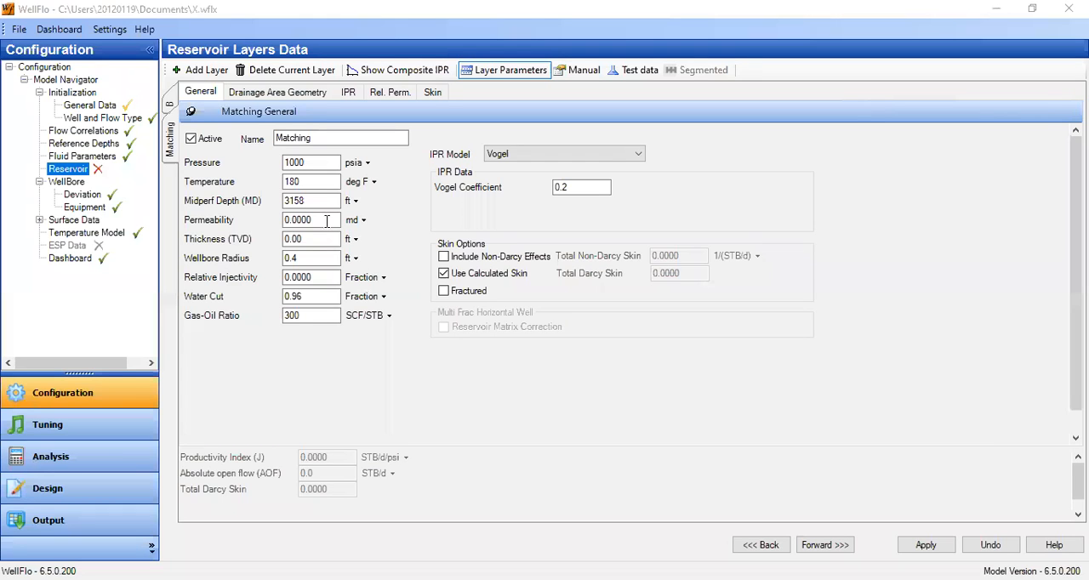
{"action": "left_click", "coordinate": [327, 221]}
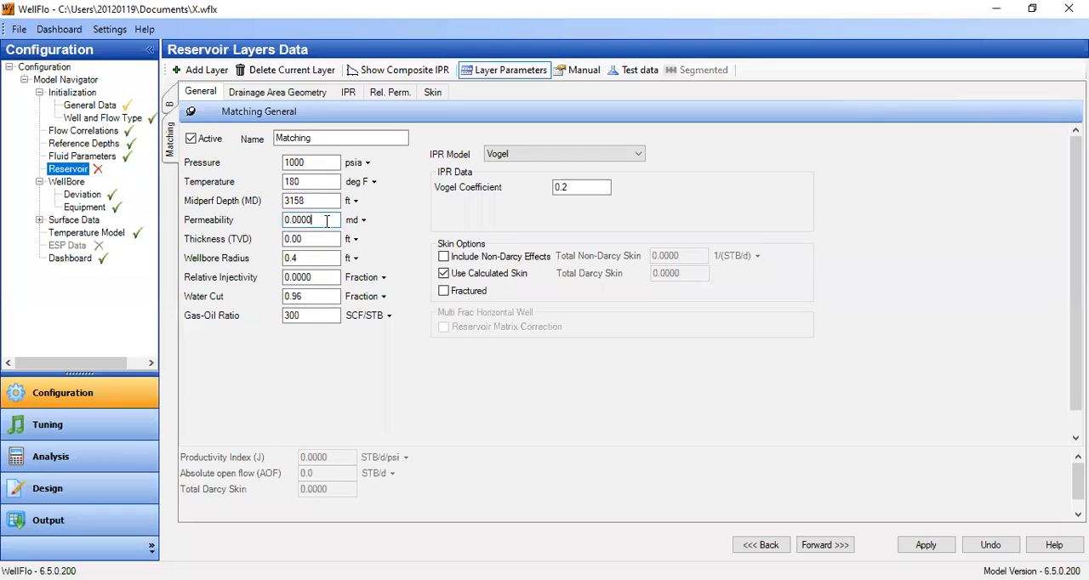
{"action": "left_click_drag", "start_coordinate": [327, 221], "coordinate": [275, 223]}
{"action": "type", "text": "497"}
{"action": "key", "text": "Tab"}
{"action": "type", "text": "100"}
{"action": "left_click", "coordinate": [323, 294]}
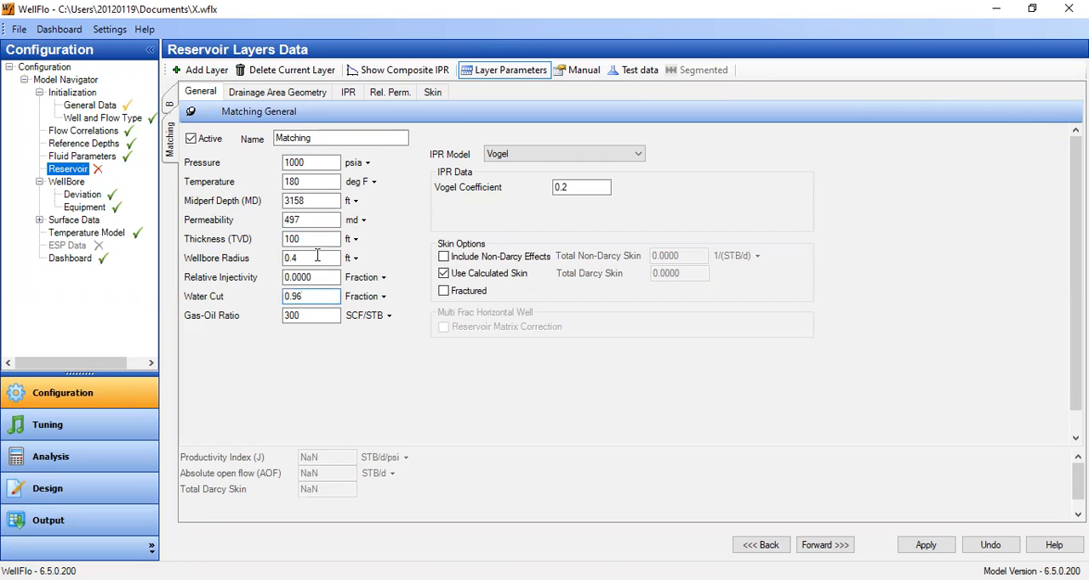
Set the completion type to Cased Hole in the Matching layer's skin data.
{"action": "left_click", "coordinate": [435, 94]}
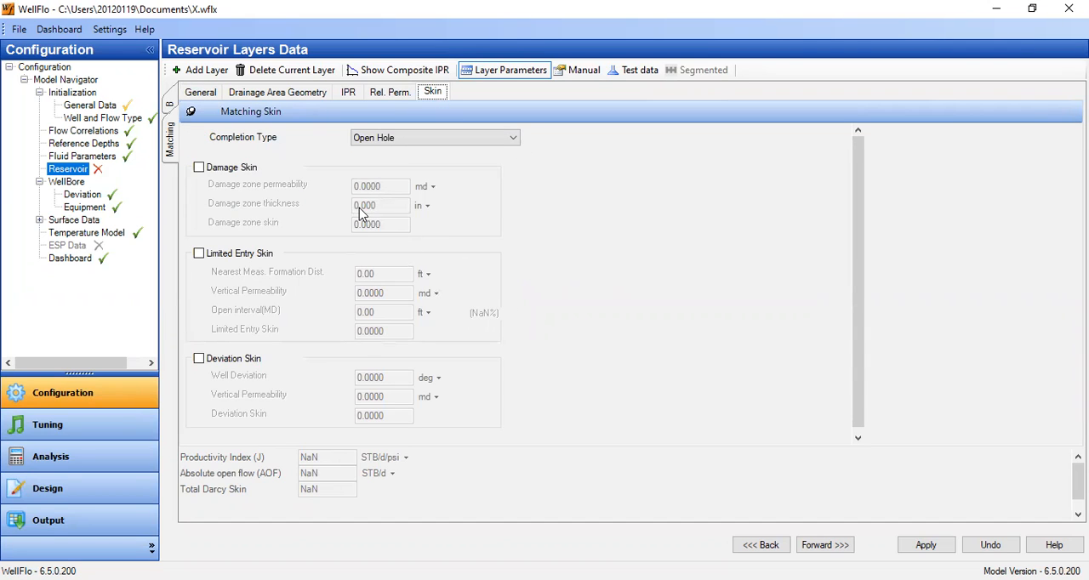
{"action": "left_click", "coordinate": [480, 142]}
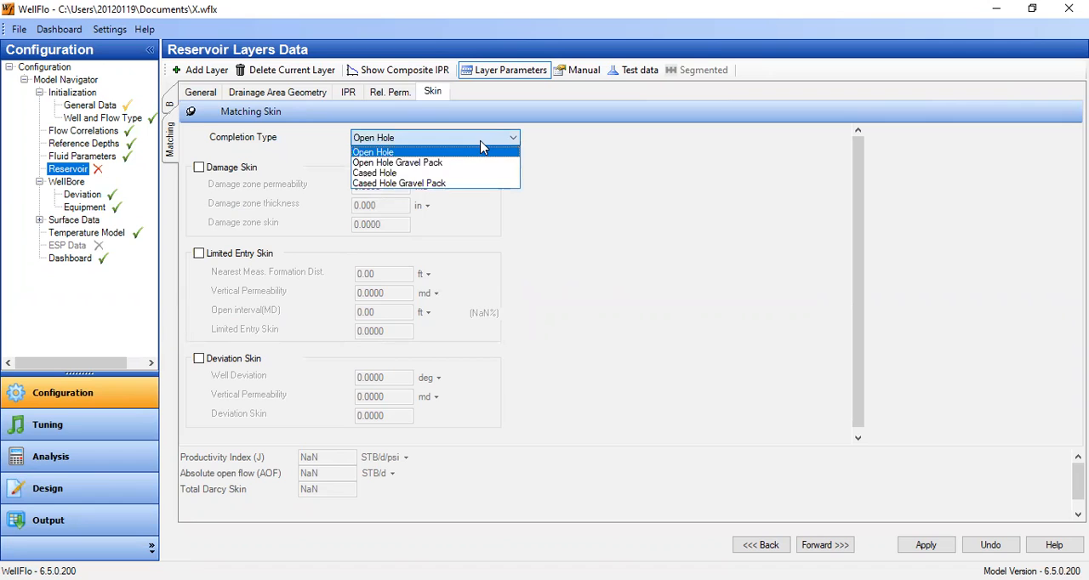
{"action": "left_click", "coordinate": [417, 173]}
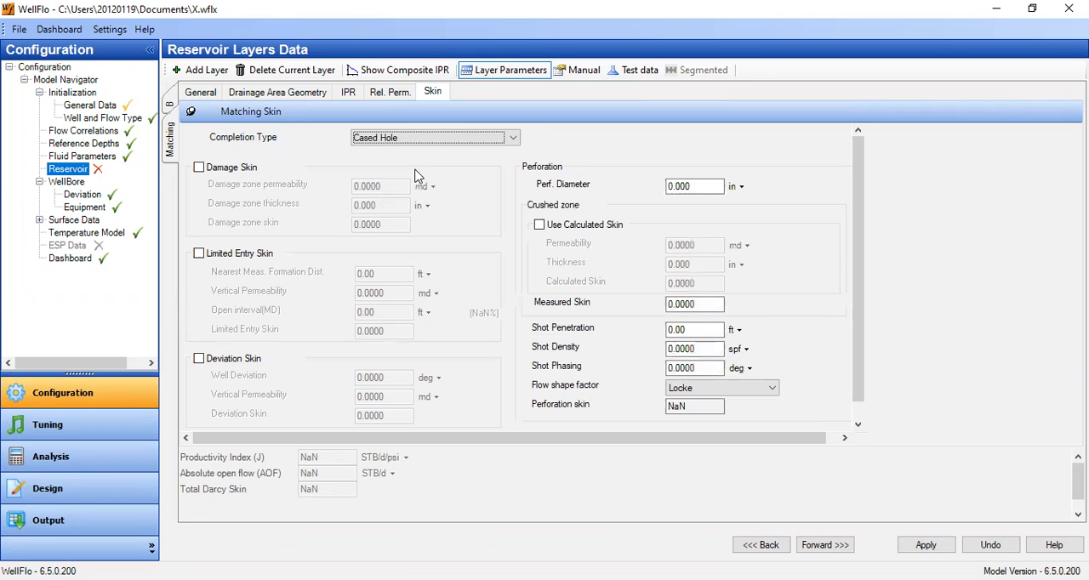
Enable the Matching layer's limited entry skin with a 41.92 ft nearest formation distance, 10 md vertical permeability and a 20 ft open interval.
{"action": "left_click", "coordinate": [236, 170]}
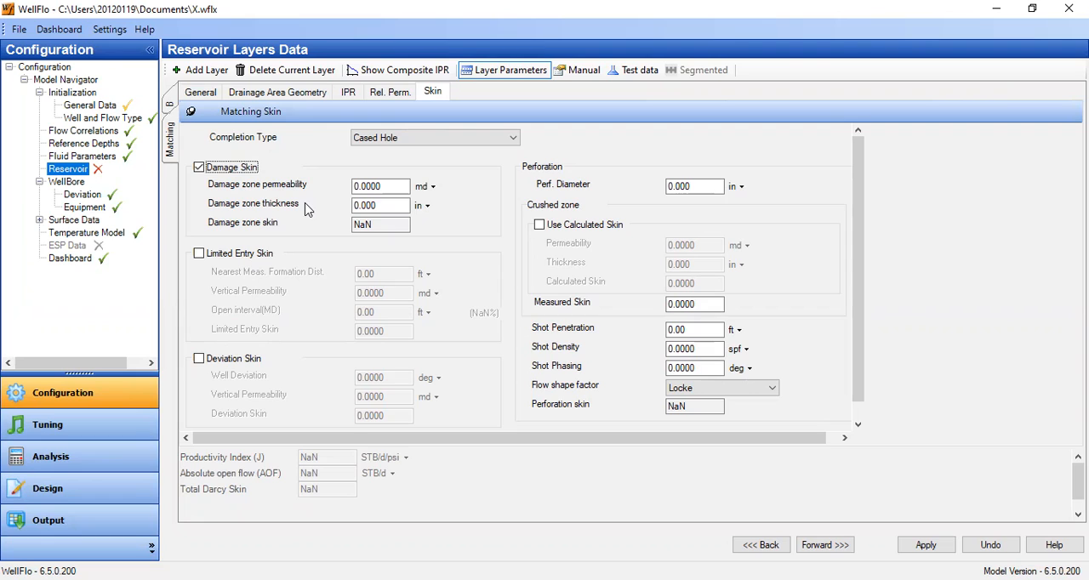
{"action": "left_click", "coordinate": [218, 169]}
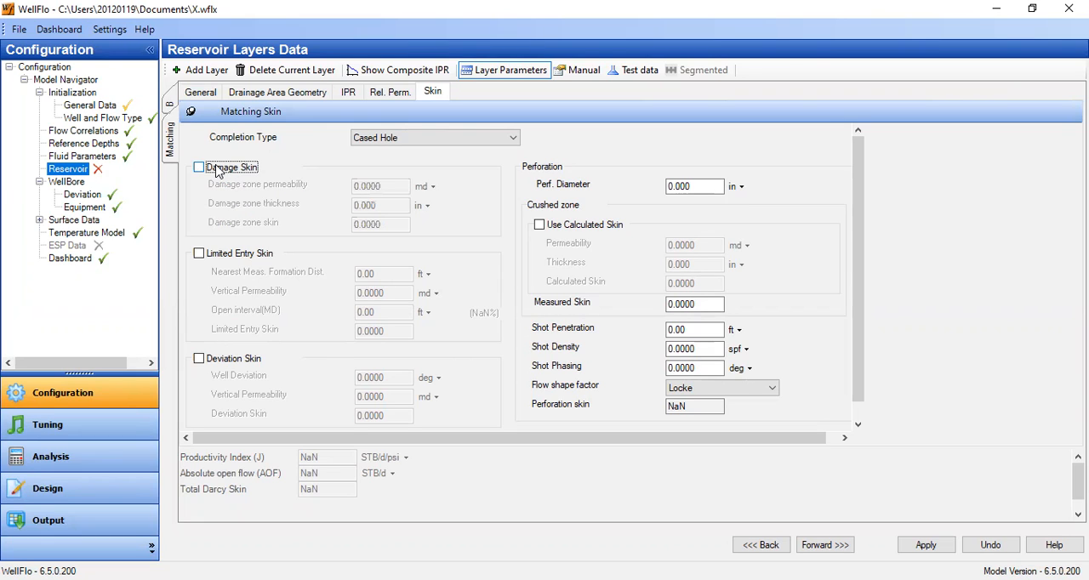
{"action": "left_click", "coordinate": [205, 257]}
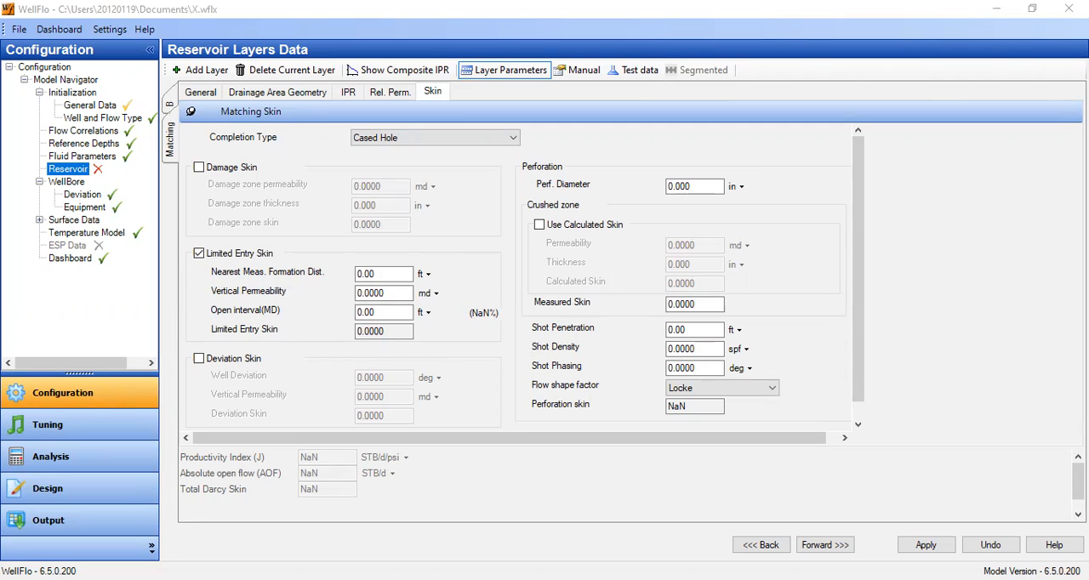
{"action": "key", "text": "Tab"}
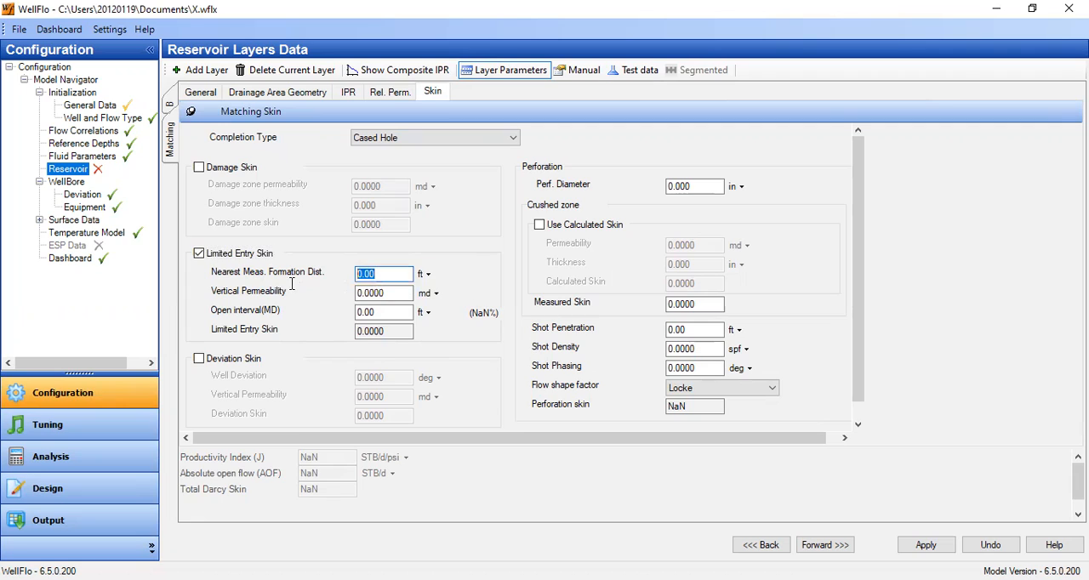
{"action": "type", "text": "41.92"}
{"action": "key", "text": "Tab"}
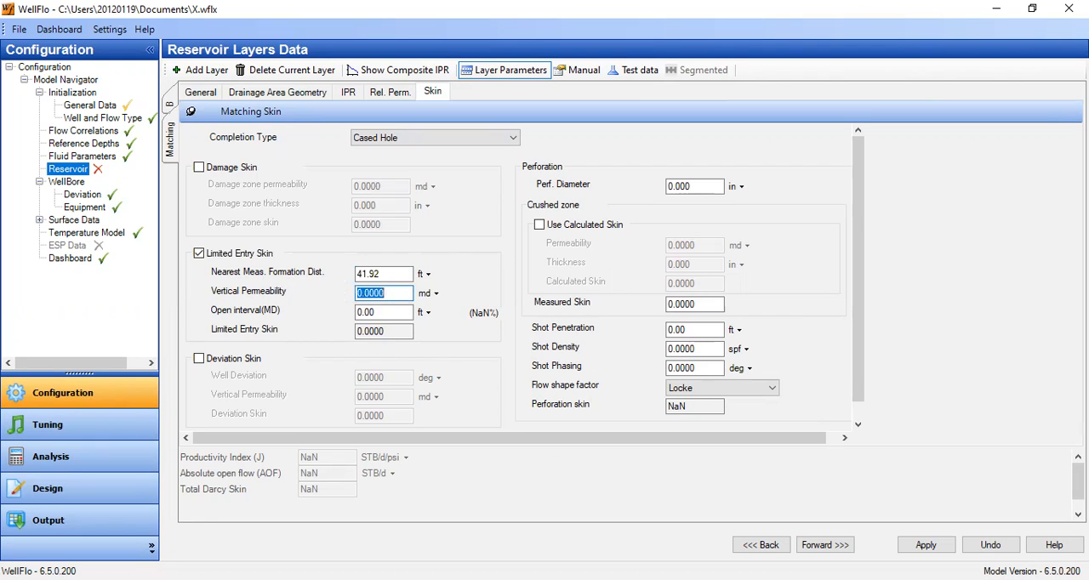
{"action": "type", "text": "10"}
{"action": "key", "text": "Tab"}
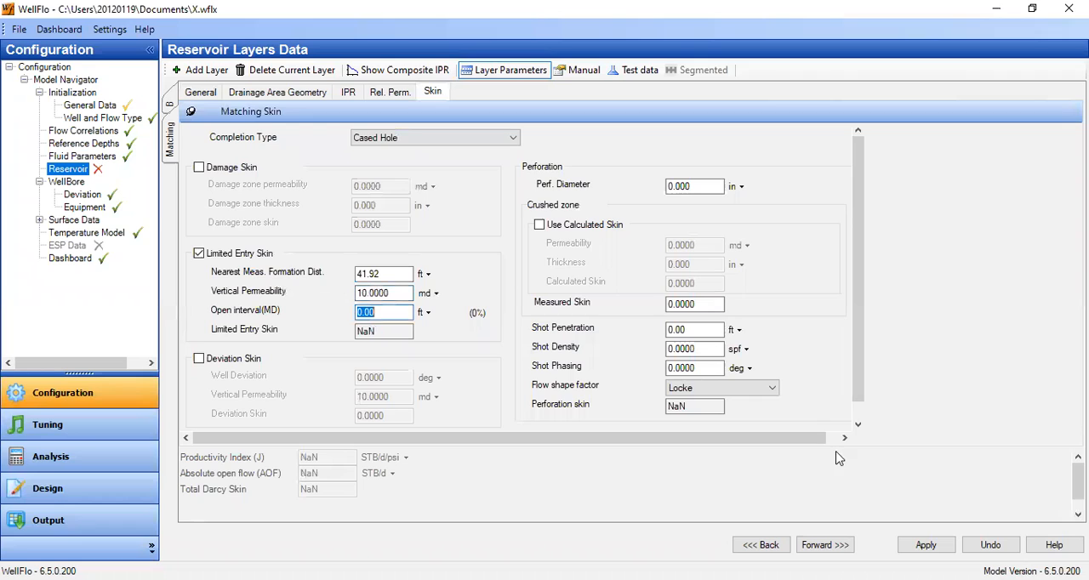
{"action": "type", "text": "20"}
{"action": "left_click", "coordinate": [396, 293]}
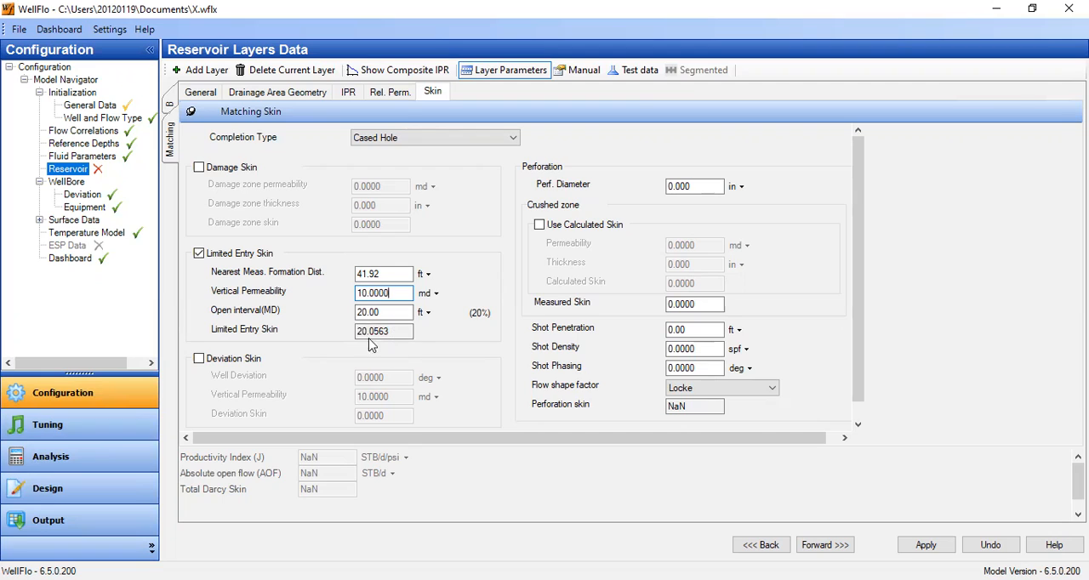
Enable the Matching layer's deviation skin and set the well deviation to 41 degrees.
{"action": "left_click", "coordinate": [219, 360]}
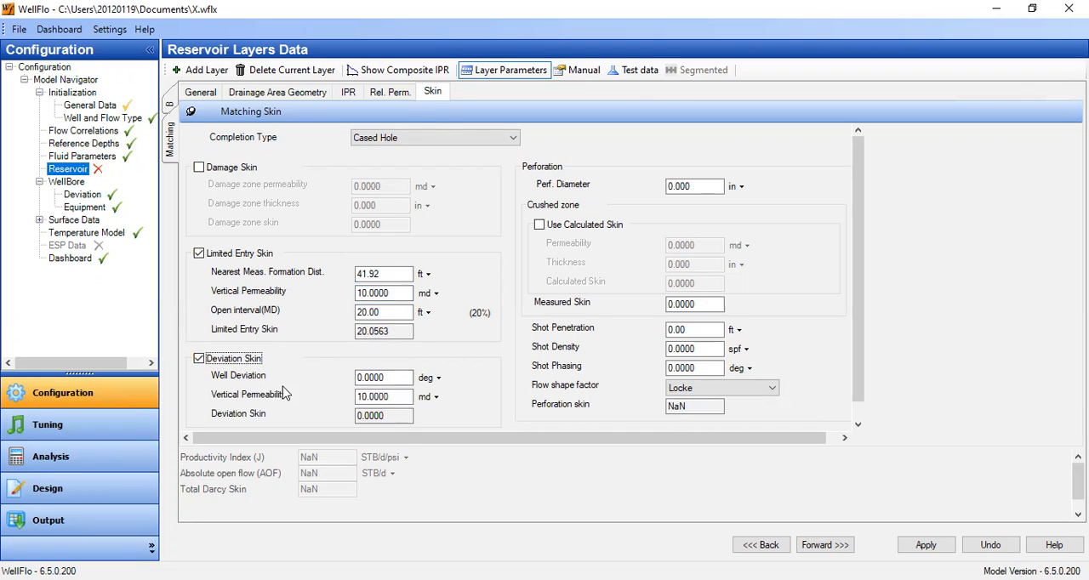
{"action": "left_click", "coordinate": [400, 376]}
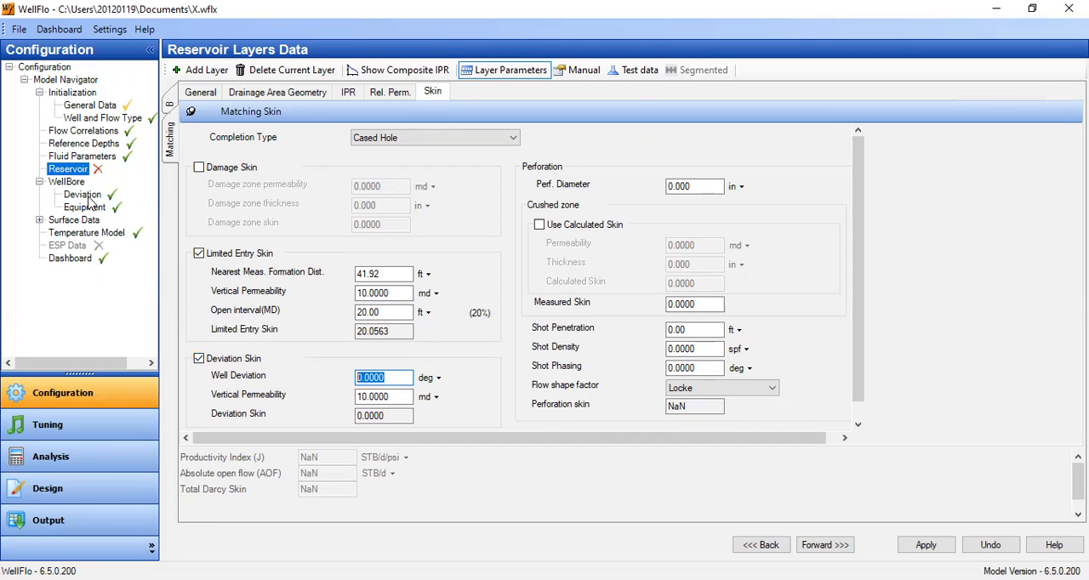
{"action": "type", "text": "41"}
{"action": "left_click", "coordinate": [397, 316]}
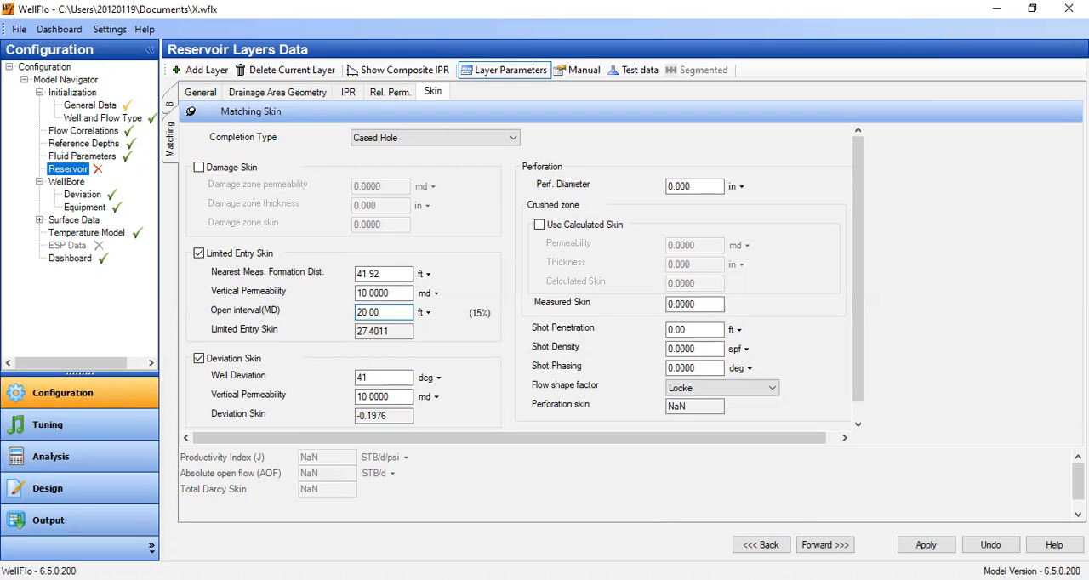
Set the perforation diameter to 0.37 in and the shot penetration to 39.6 in, using inches as the penetration unit.
{"action": "key", "text": "alt+Tab"}
{"action": "left_click", "coordinate": [677, 186]}
{"action": "type", "text": "0.37"}
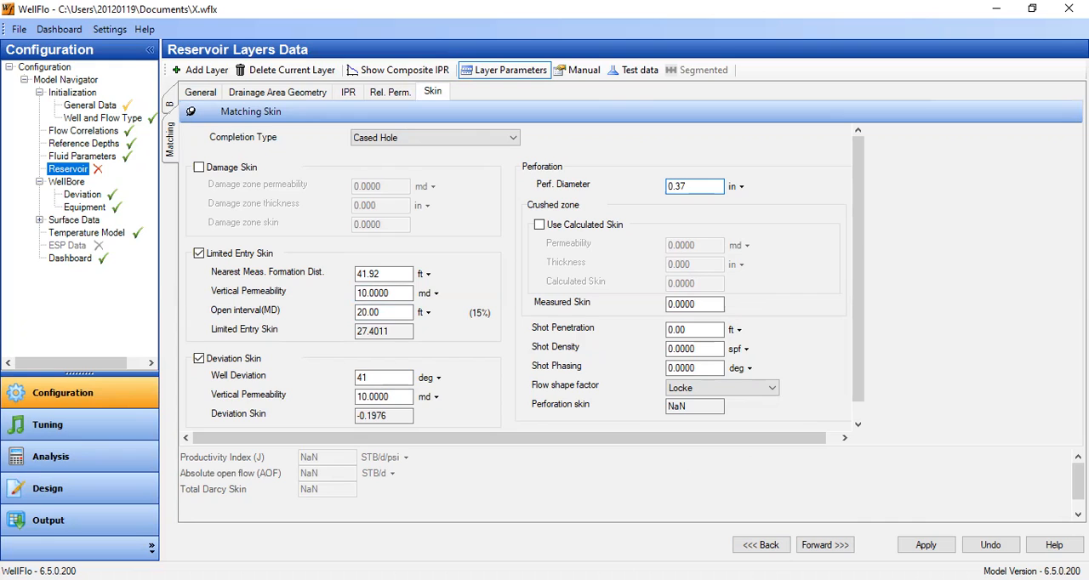
{"action": "left_click", "coordinate": [722, 312]}
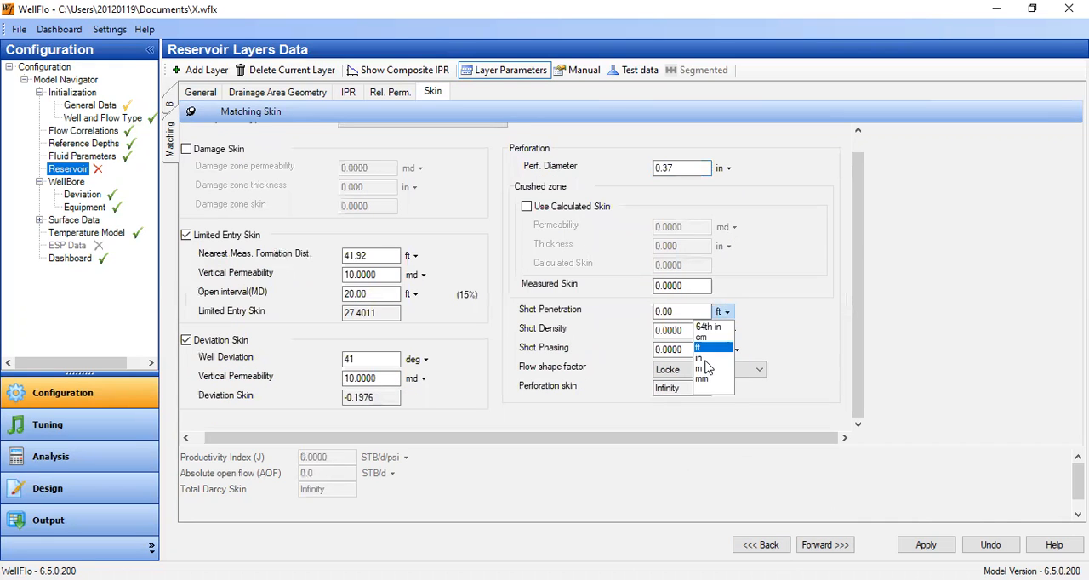
{"action": "left_click", "coordinate": [705, 359]}
{"action": "type", "text": "3"}
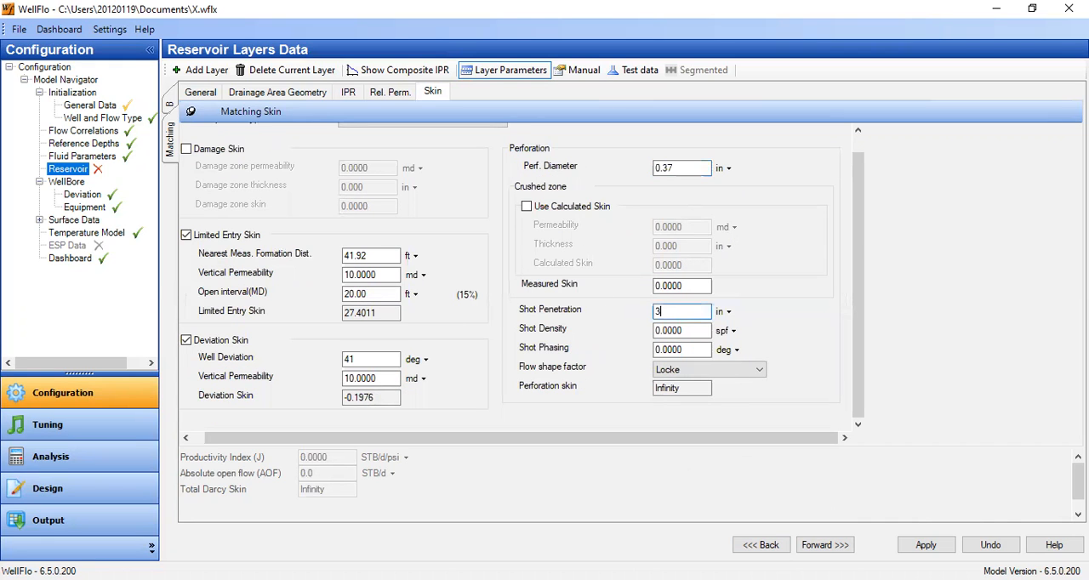
{"action": "type", "text": "9.6"}
{"action": "key", "text": "Tab"}
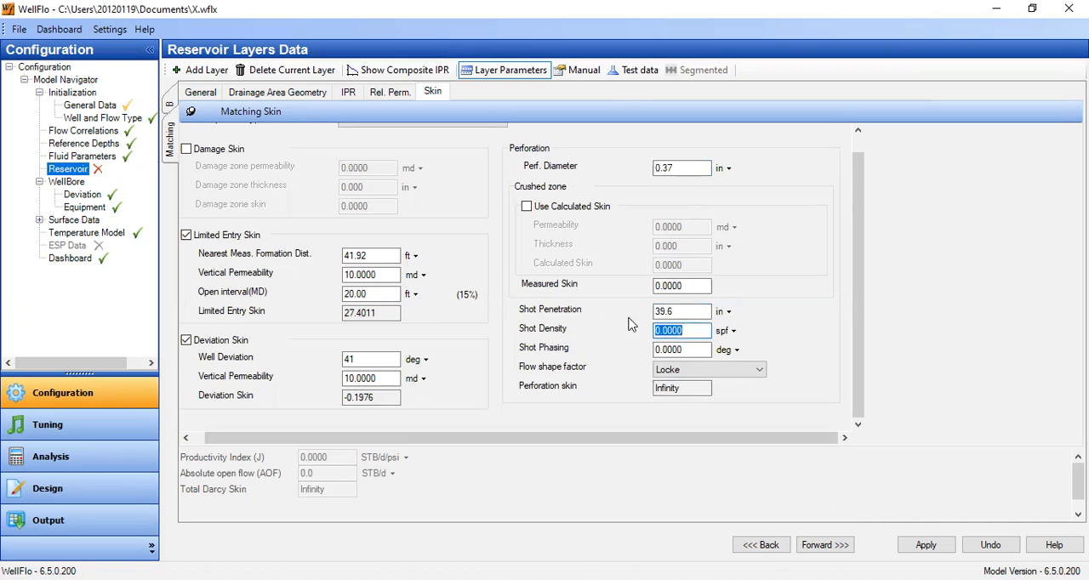
Set the perforation shot density to 5 spf and the shot phasing to 60 degrees.
{"action": "type", "text": "5"}
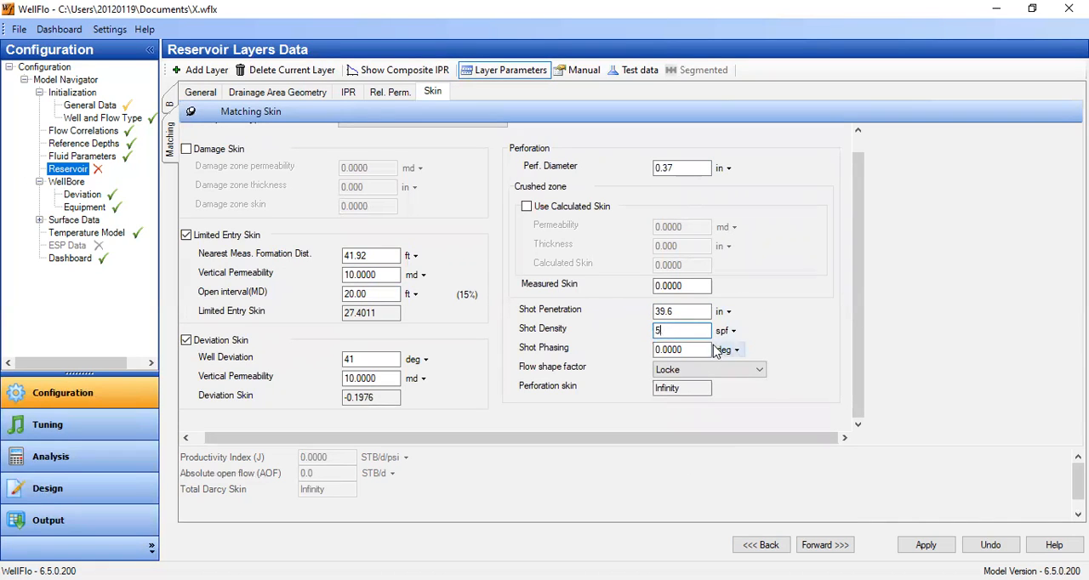
{"action": "key", "text": "Tab"}
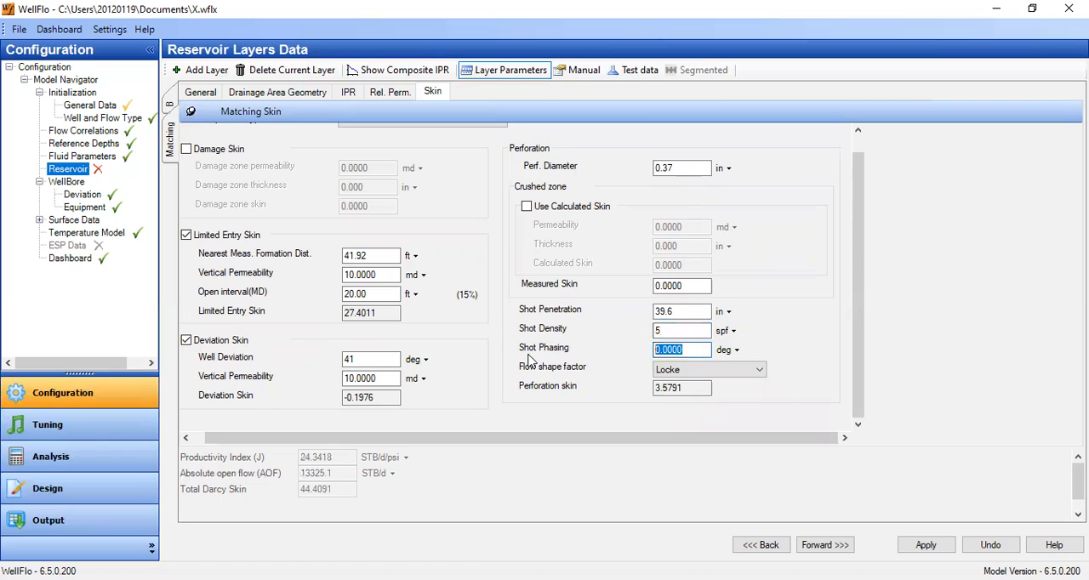
{"action": "type", "text": "60"}
{"action": "left_click", "coordinate": [688, 311]}
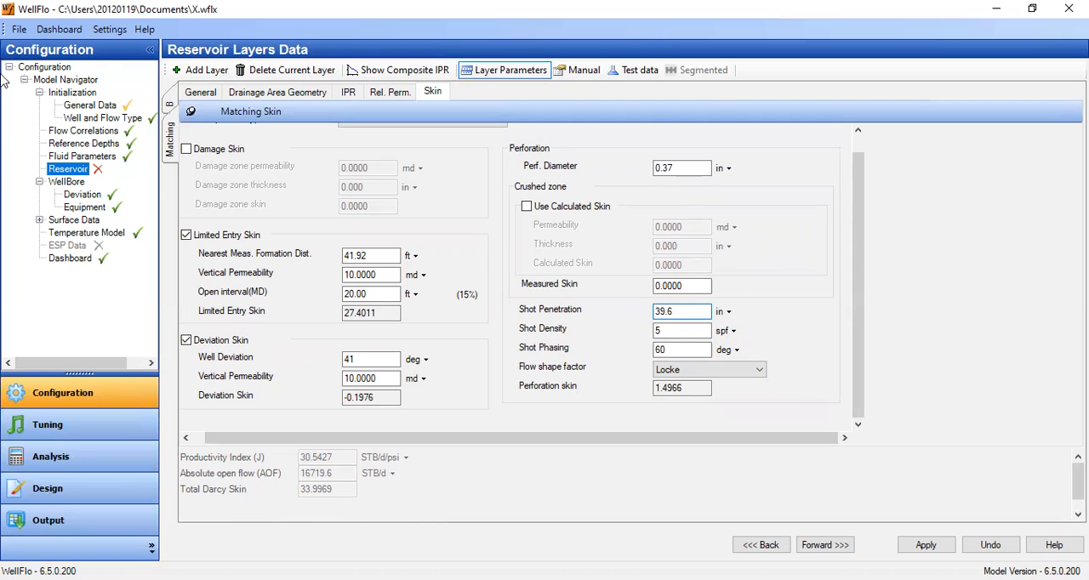
Save the model file with the current layer changes, even though the model is incomplete.
{"action": "left_click", "coordinate": [19, 29]}
{"action": "left_click", "coordinate": [43, 109]}
{"action": "left_click", "coordinate": [473, 303]}
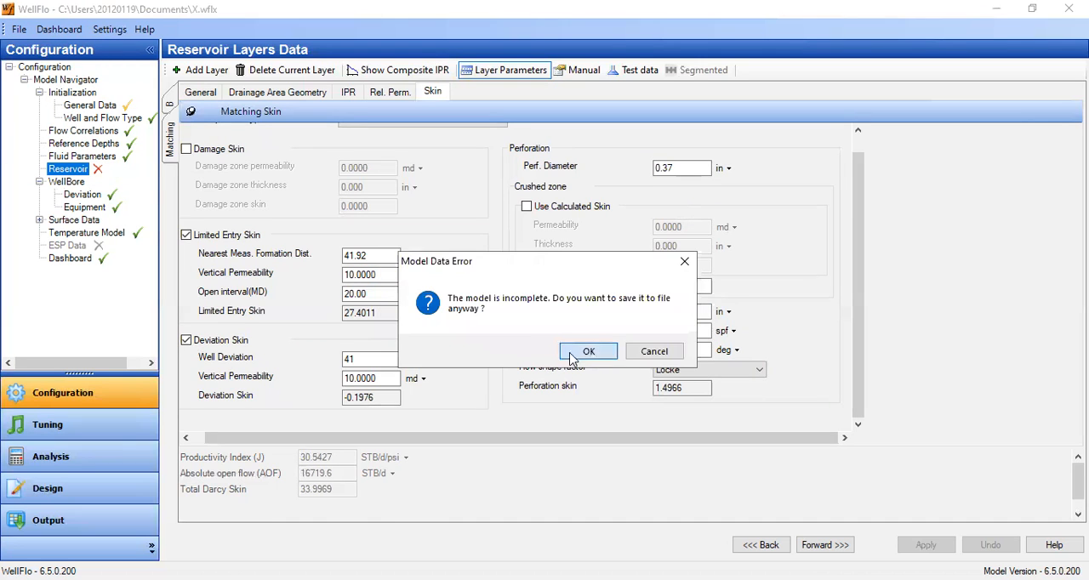
{"action": "left_click", "coordinate": [588, 353]}
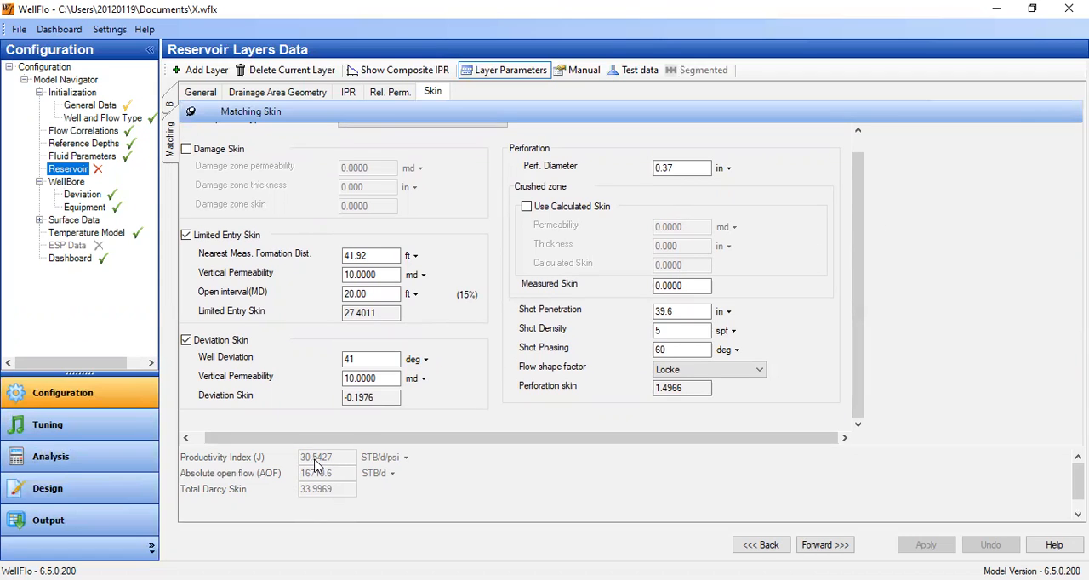
Save the Matching layer's changes and show layer B's general data in test data mode to check its productivity index.
{"action": "left_click", "coordinate": [171, 104]}
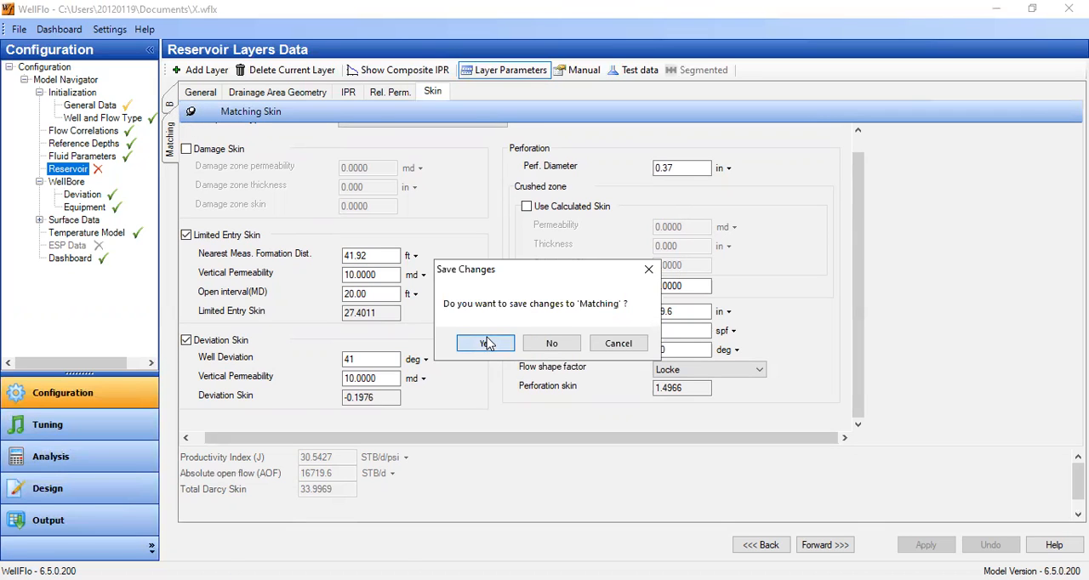
{"action": "left_click", "coordinate": [485, 343]}
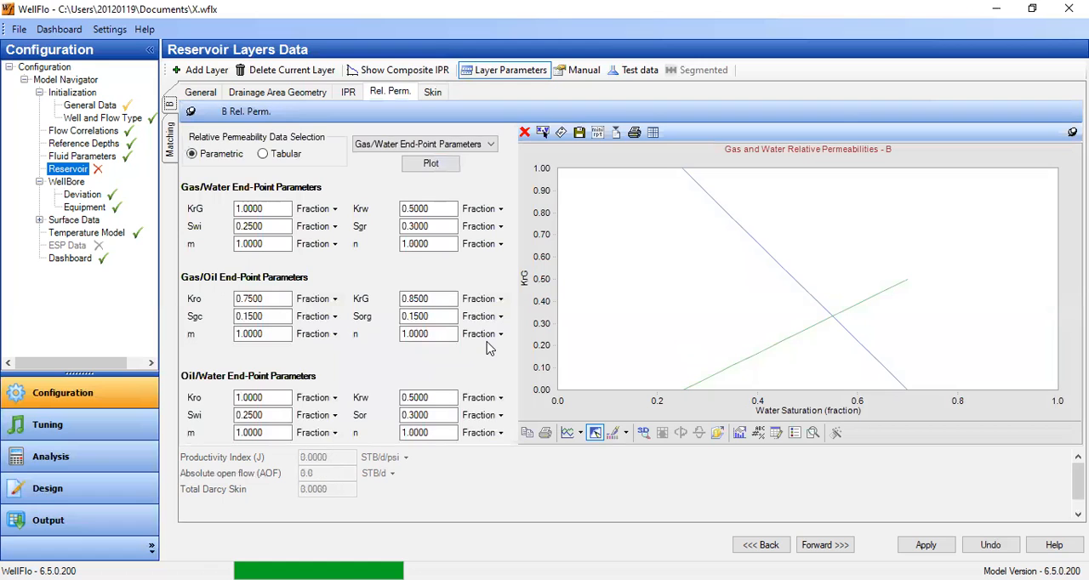
{"action": "left_click", "coordinate": [636, 74]}
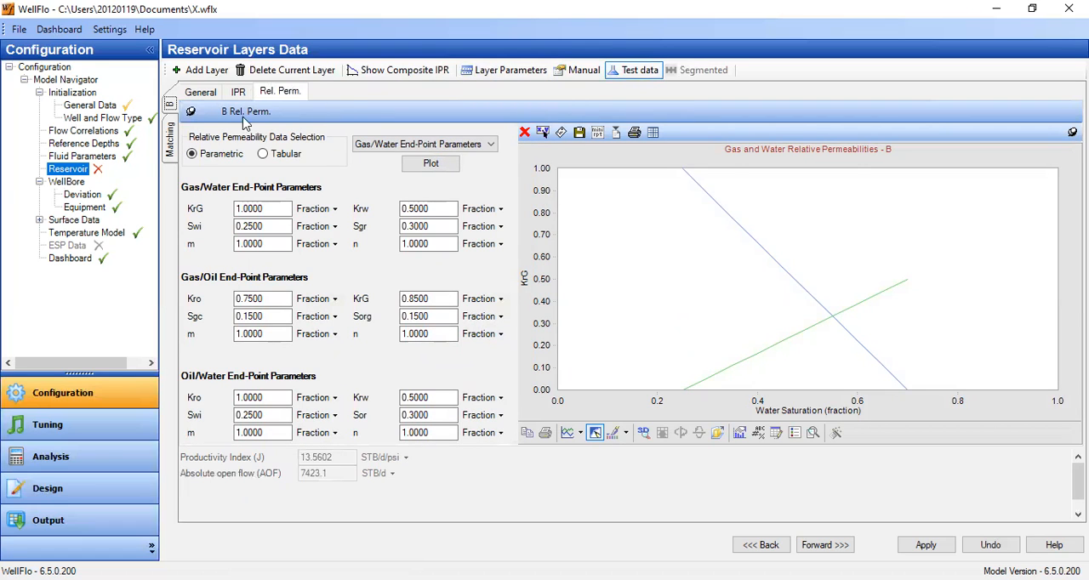
{"action": "left_click", "coordinate": [202, 92]}
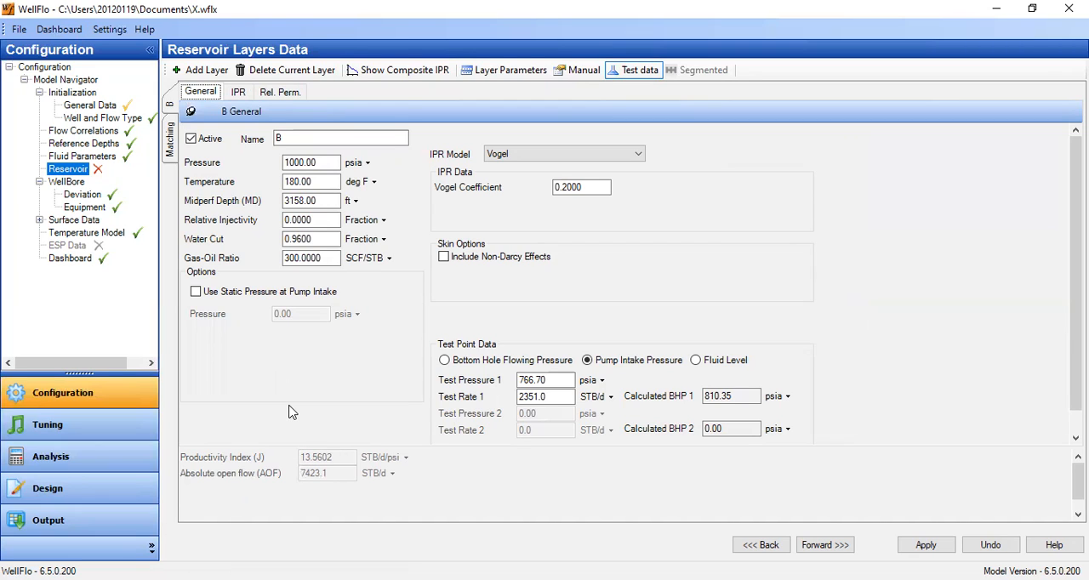
Save layer B's changes, return to the Matching layer in layer parameters mode and review its skin data.
{"action": "left_click", "coordinate": [170, 149]}
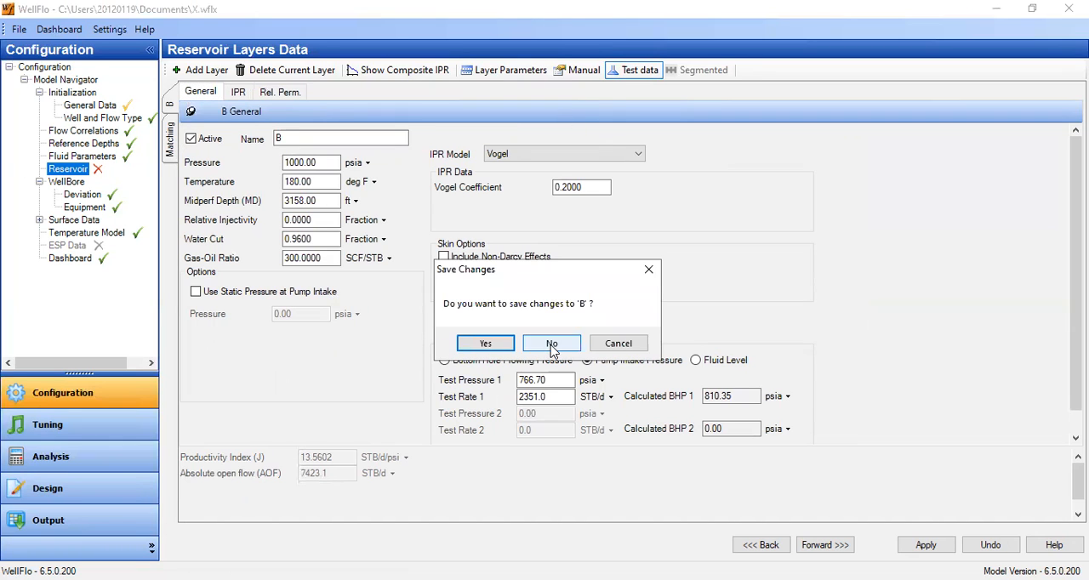
{"action": "left_click", "coordinate": [485, 343]}
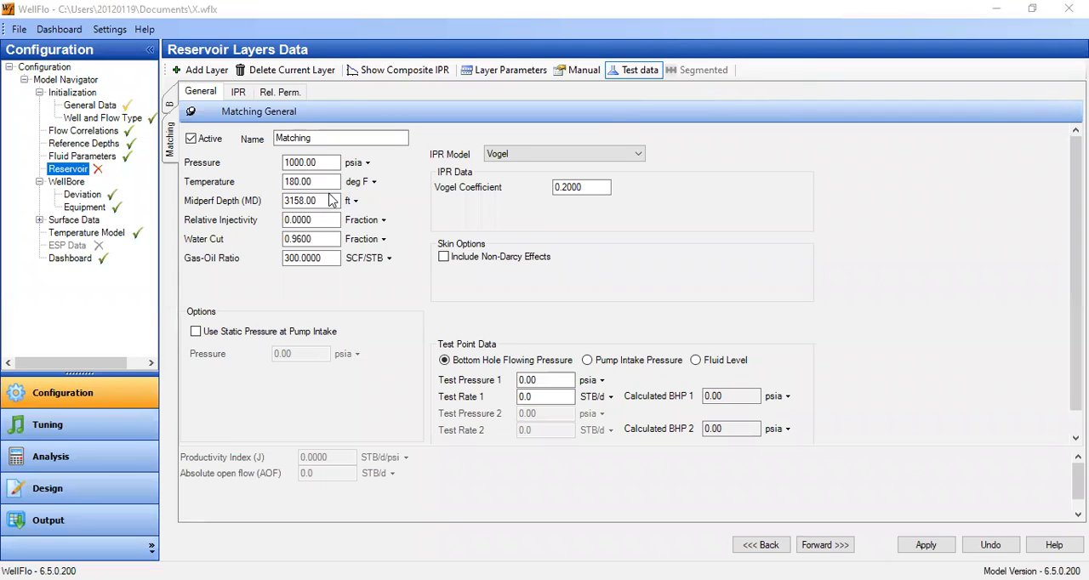
{"action": "left_click", "coordinate": [510, 78]}
{"action": "left_click", "coordinate": [510, 75]}
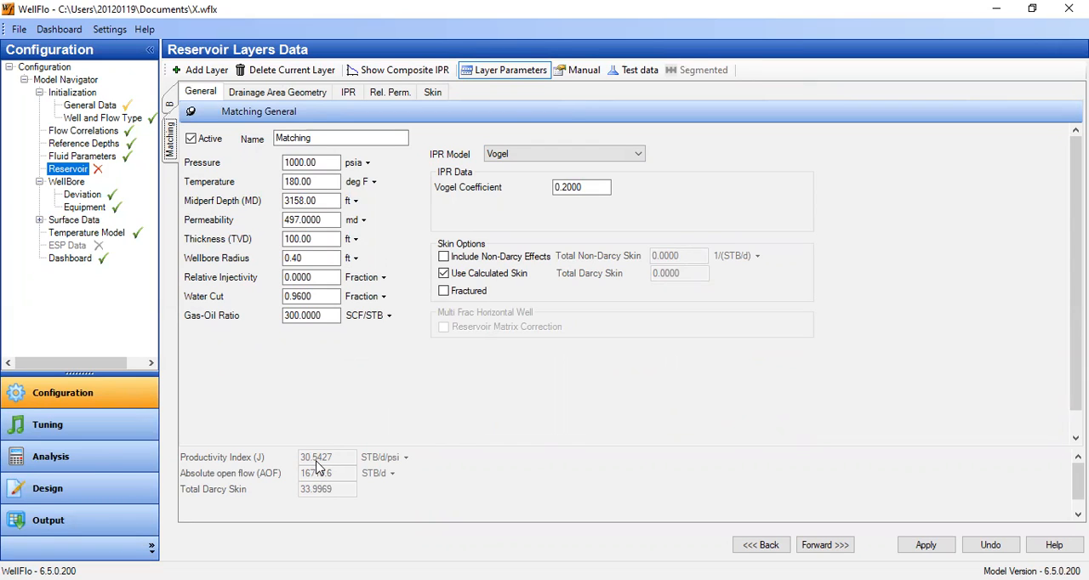
{"action": "left_click", "coordinate": [432, 92]}
{"action": "scroll", "coordinate": [327, 195], "scroll_direction": "up", "scroll_amount": 1}
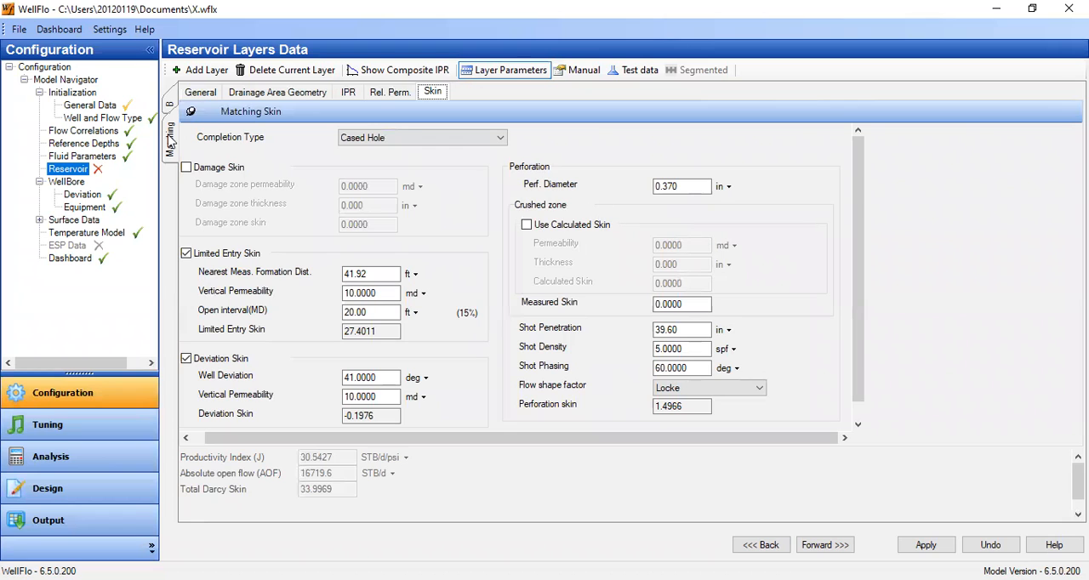
Set the Matching layer's permeability to 200 md and let the productivity index recalculate.
{"action": "left_click", "coordinate": [208, 93]}
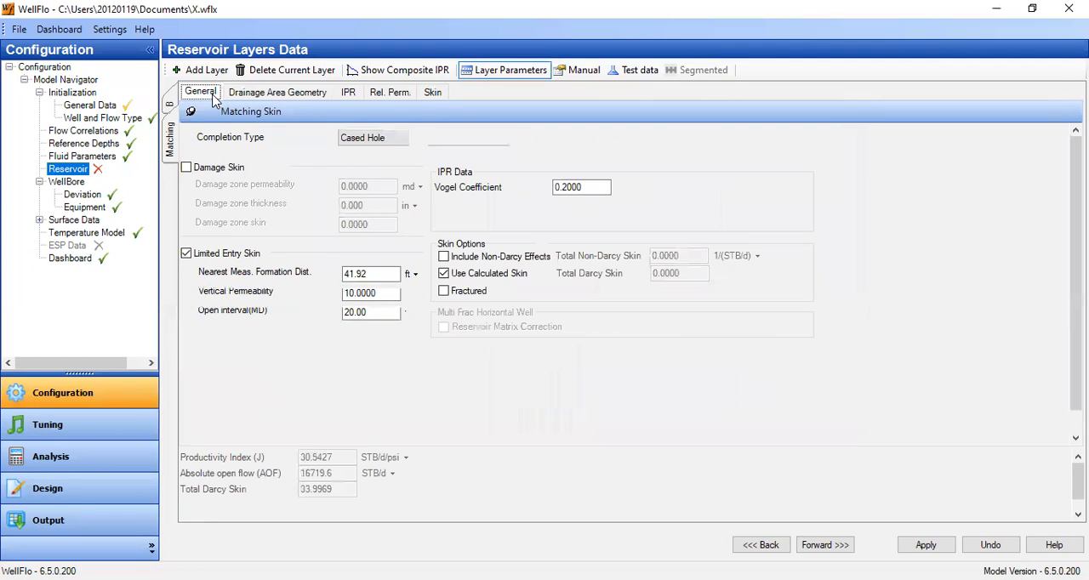
{"action": "left_click_drag", "start_coordinate": [331, 220], "coordinate": [303, 221]}
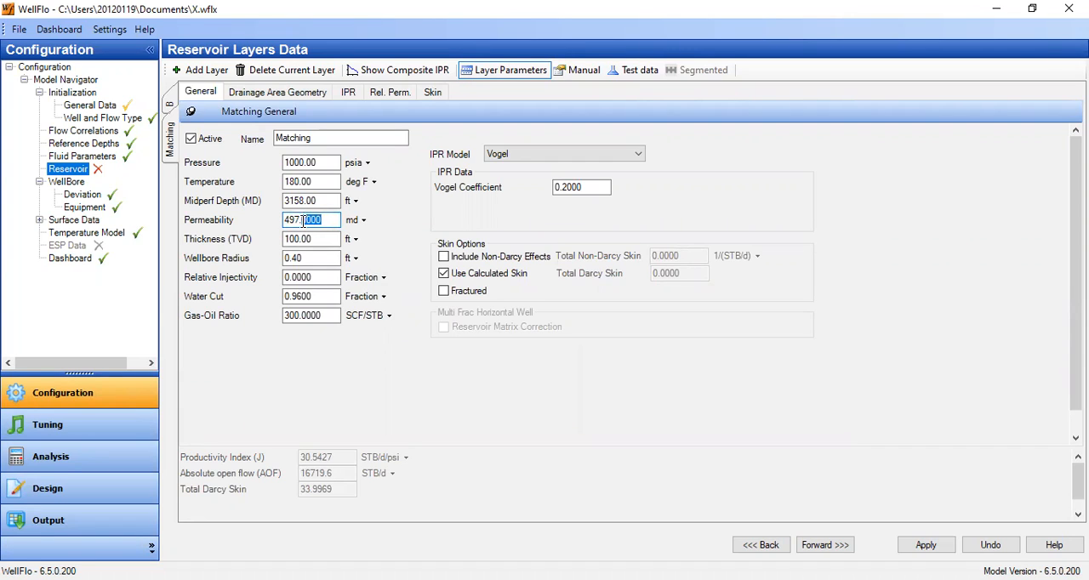
{"action": "key", "text": "BackSpace"}
{"action": "key", "text": "BackSpace"}
{"action": "key", "text": "BackSpace"}
{"action": "key", "text": "BackSpace"}
{"action": "key", "text": "BackSpace"}
{"action": "type", "text": "200"}
{"action": "left_click", "coordinate": [315, 200]}
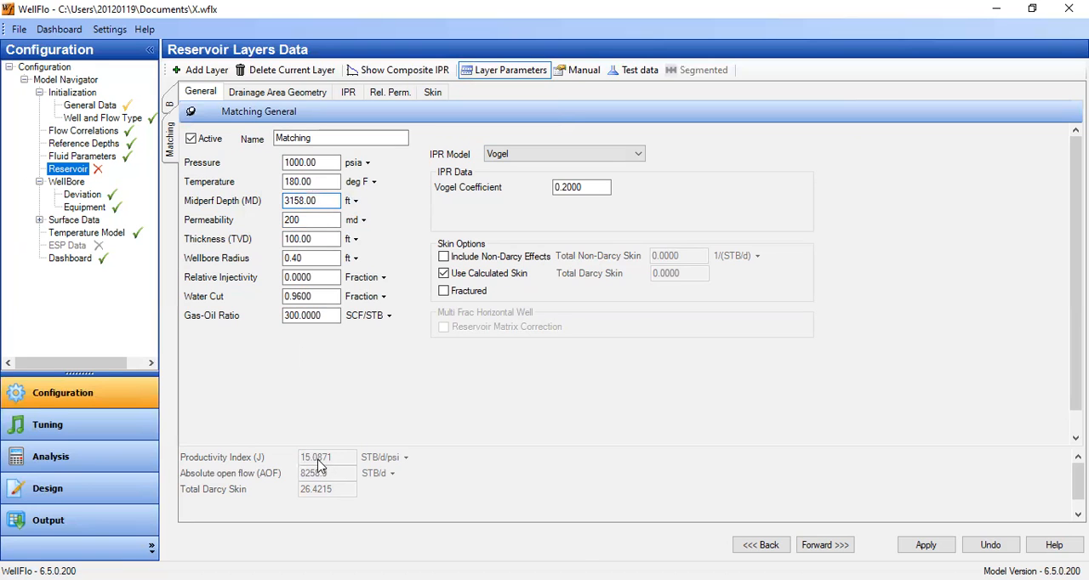
Review the Matching layer's recalculated skin components and its vertical permeability alongside the permeability in its general data.
{"action": "left_click", "coordinate": [433, 96]}
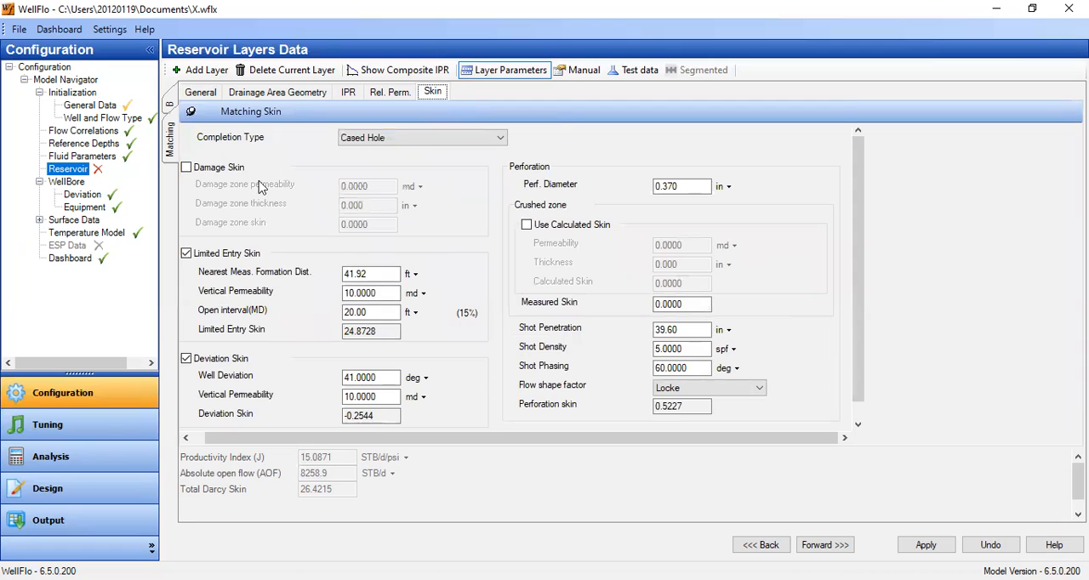
{"action": "left_click", "coordinate": [212, 98]}
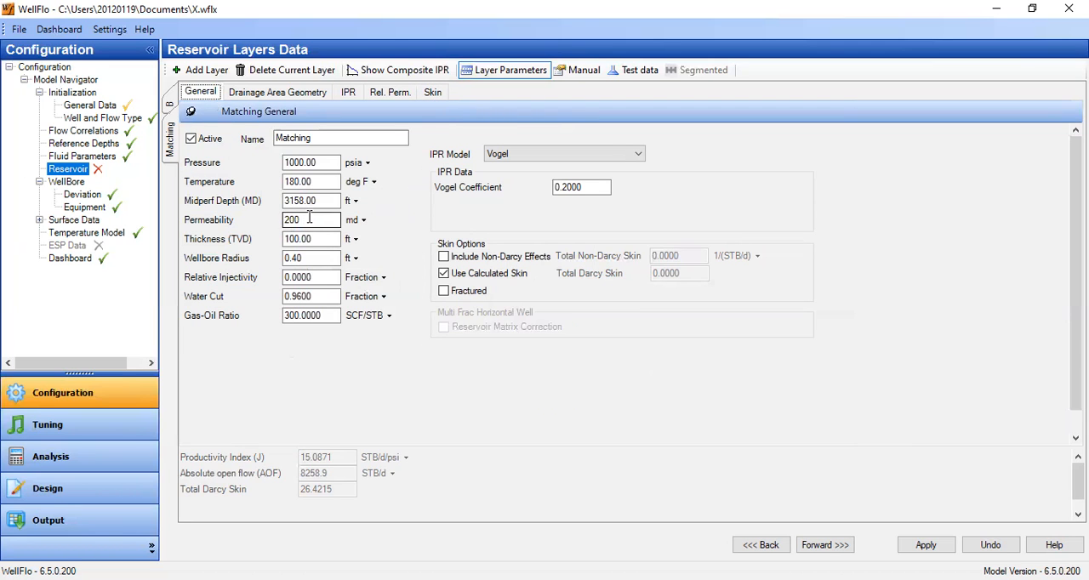
{"action": "left_click", "coordinate": [433, 97]}
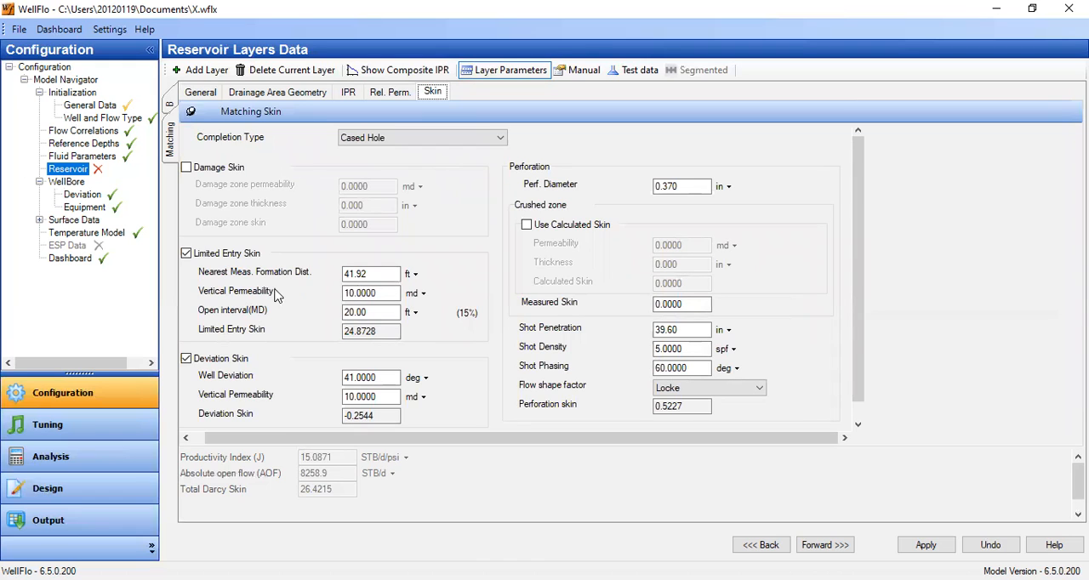
{"action": "double_click", "coordinate": [385, 295]}
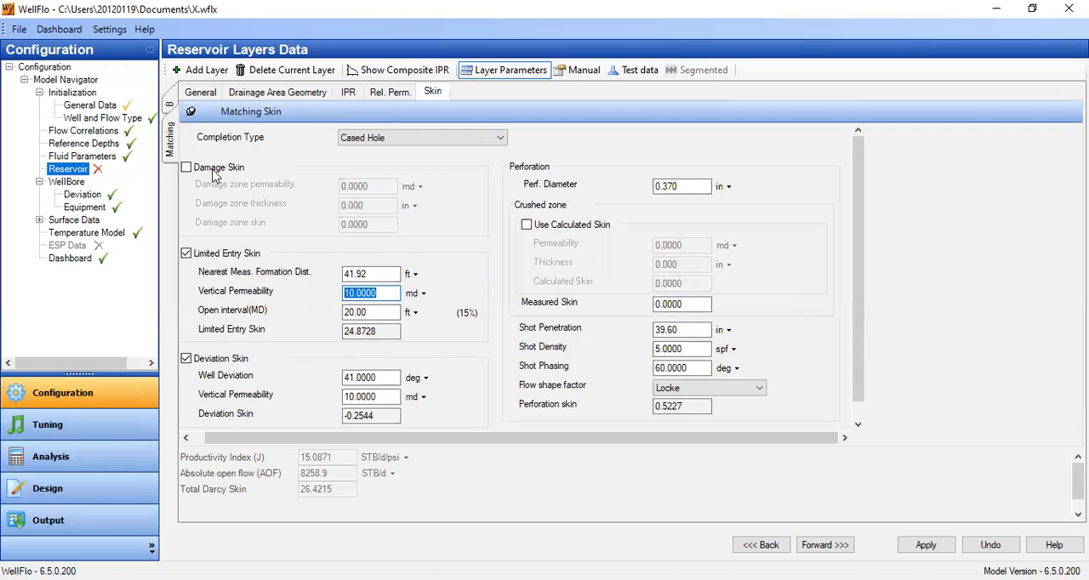
{"action": "left_click", "coordinate": [217, 94]}
{"action": "left_click", "coordinate": [308, 220]}
{"action": "double_click", "coordinate": [308, 219]}
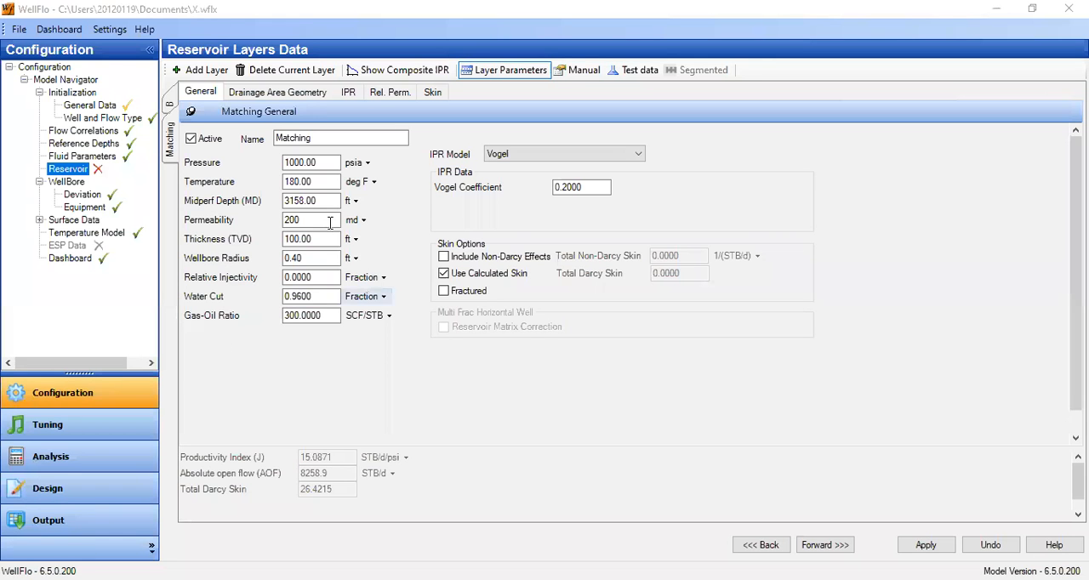
Try a permeability of 497 md for the Matching layer with a limited entry vertical permeability of 49.7 md.
{"action": "left_click", "coordinate": [328, 223]}
{"action": "left_click_drag", "start_coordinate": [306, 222], "coordinate": [228, 238]}
{"action": "type", "text": "497"}
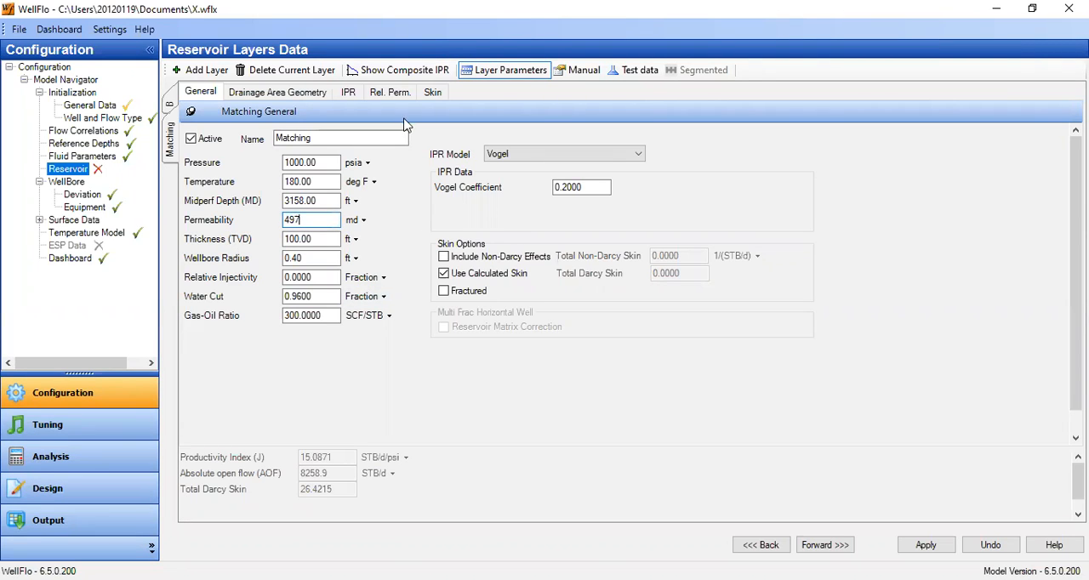
{"action": "left_click", "coordinate": [433, 93]}
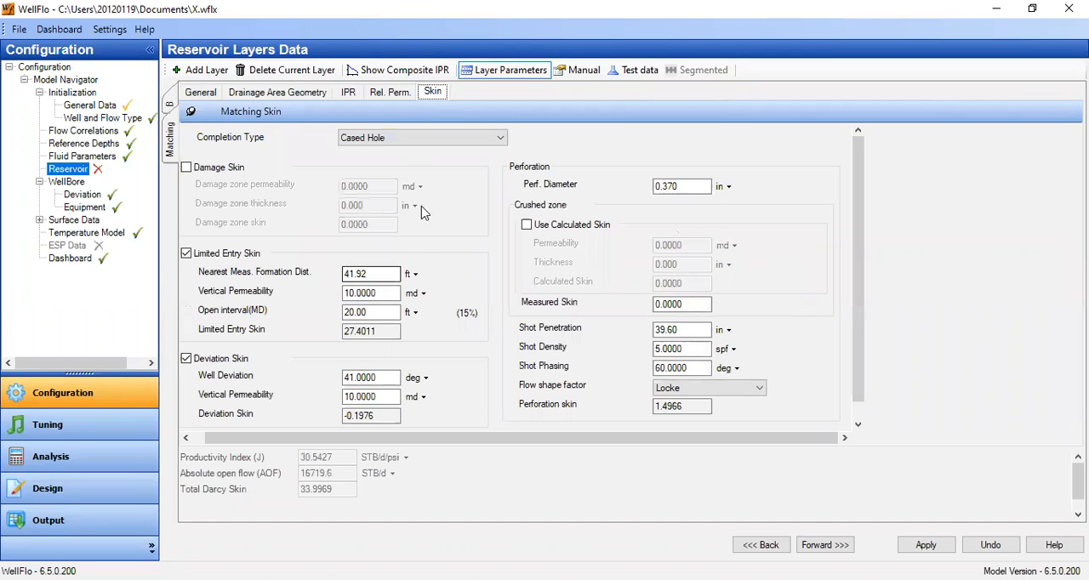
{"action": "left_click_drag", "start_coordinate": [388, 294], "coordinate": [257, 291]}
{"action": "type", "text": "49.7"}
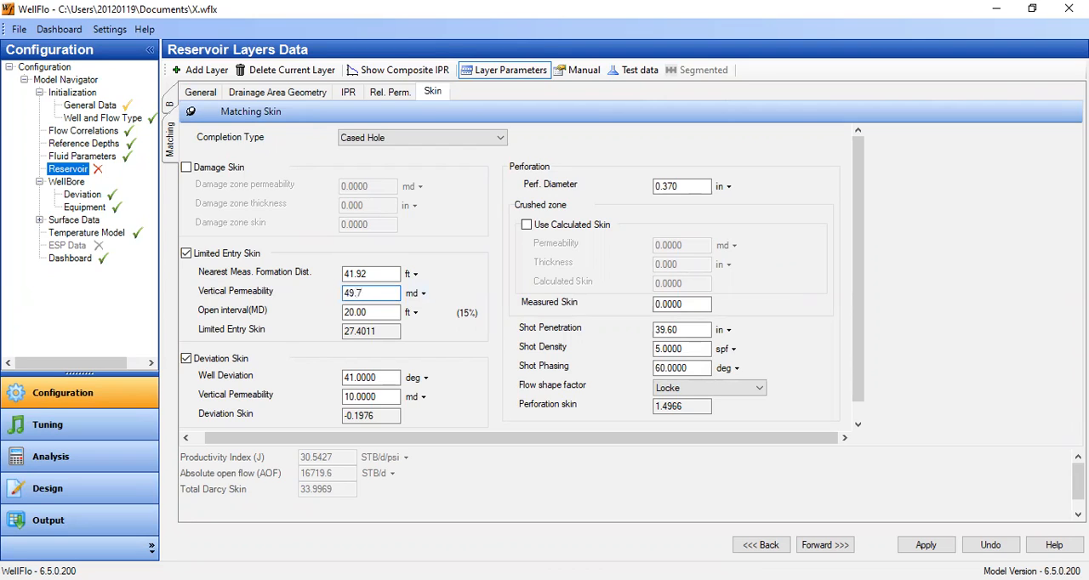
{"action": "left_click", "coordinate": [389, 311]}
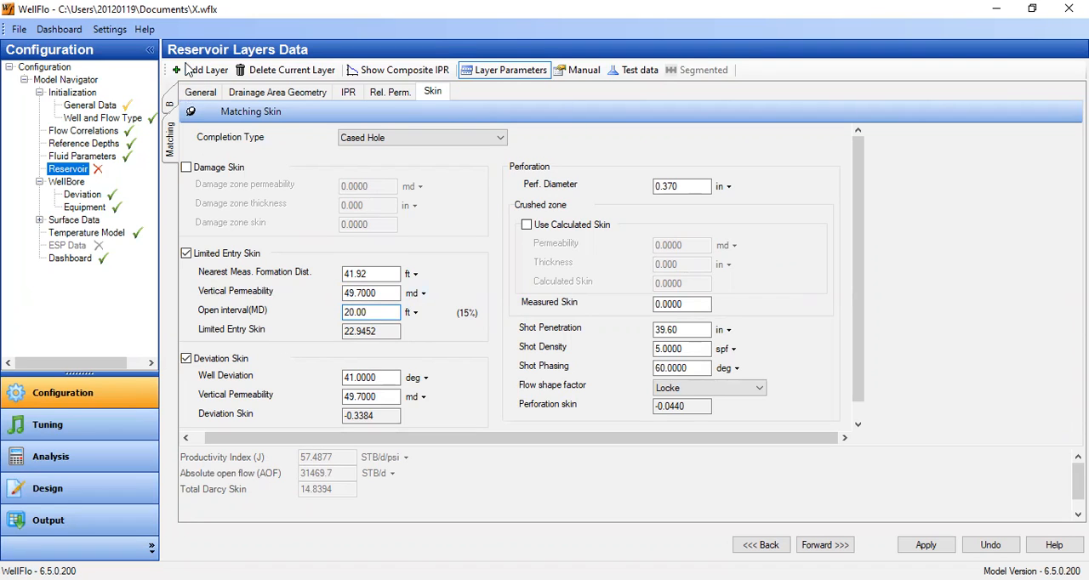
Try 200 md permeability for the Matching layer with a limited entry vertical permeability of 20 md.
{"action": "left_click", "coordinate": [202, 93]}
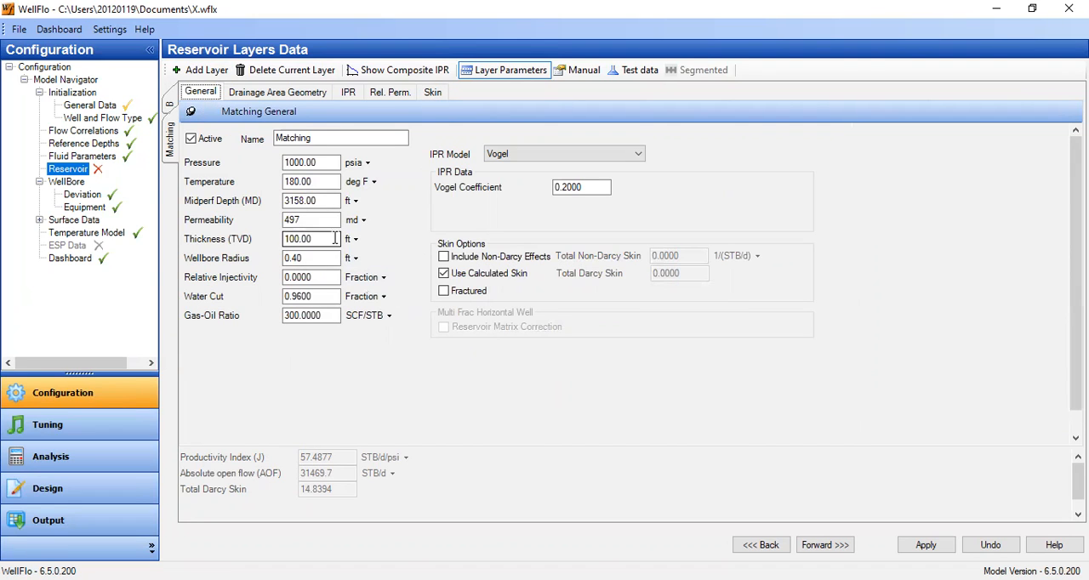
{"action": "left_click", "coordinate": [289, 220]}
{"action": "double_click", "coordinate": [289, 220]}
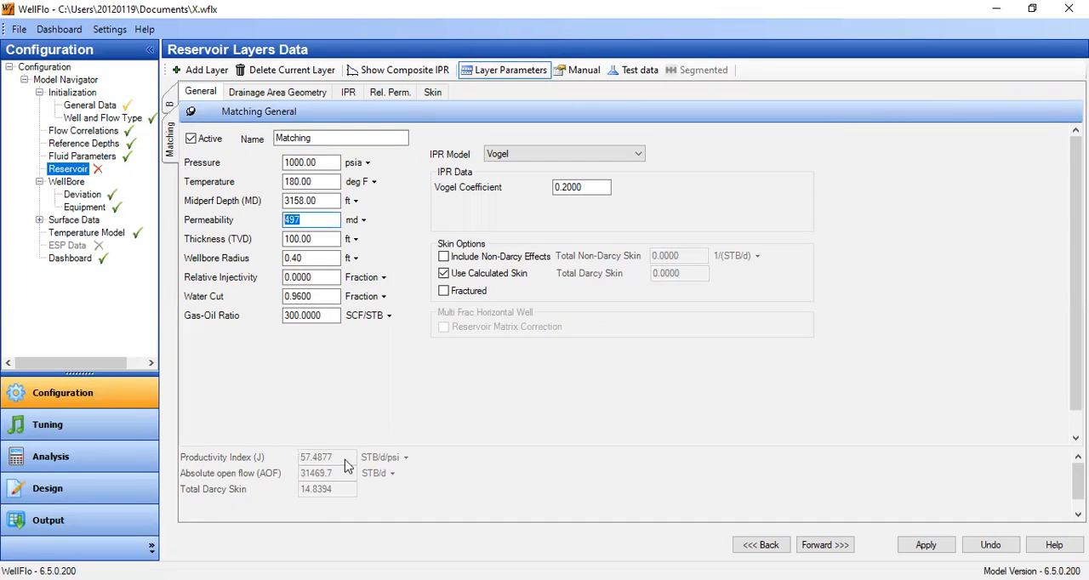
{"action": "type", "text": "200"}
{"action": "left_click", "coordinate": [298, 238]}
{"action": "left_click", "coordinate": [434, 92]}
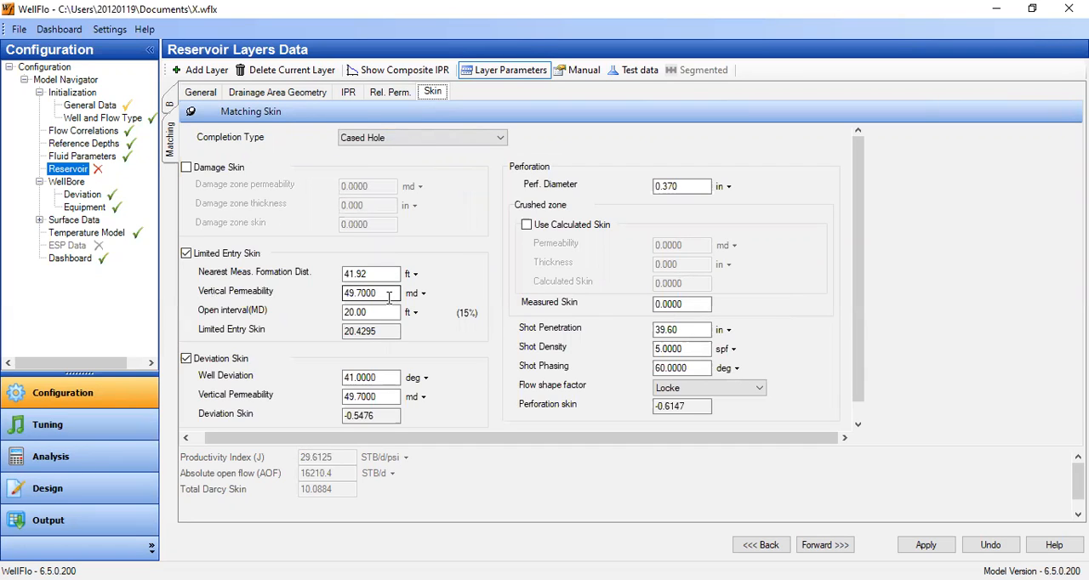
{"action": "left_click_drag", "start_coordinate": [393, 300], "coordinate": [305, 292]}
{"action": "type", "text": "20"}
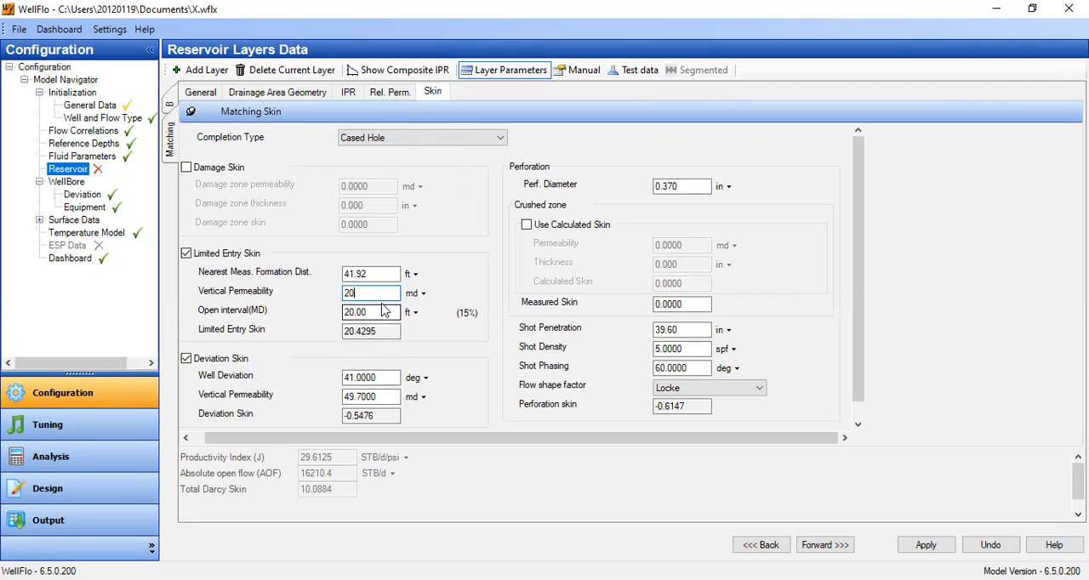
{"action": "left_click", "coordinate": [382, 313]}
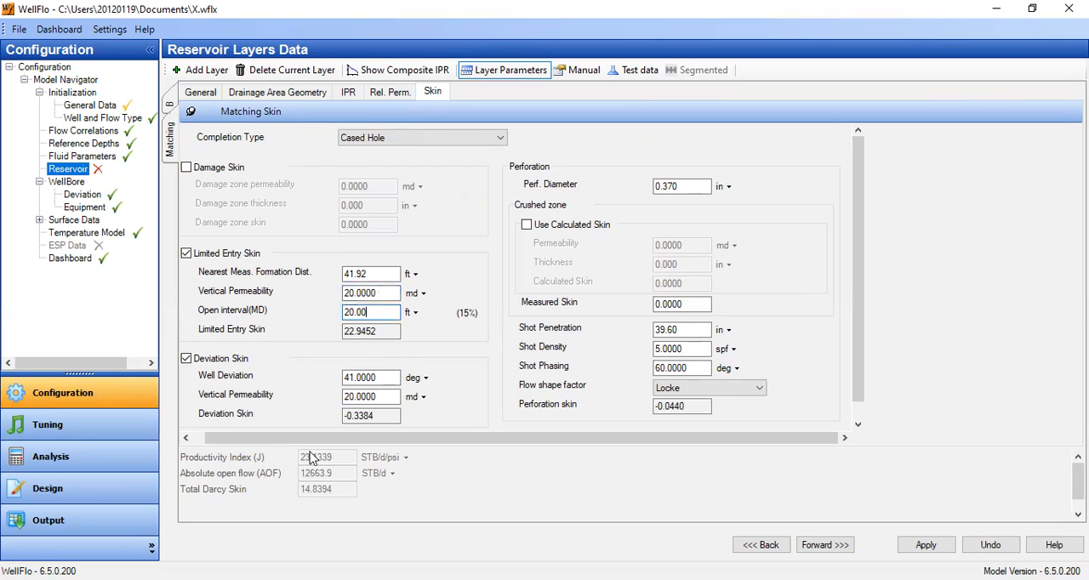
Try lowering the Matching layer's permeability to 150 md and its limited entry vertical permeability to 15 md.
{"action": "left_click", "coordinate": [200, 92]}
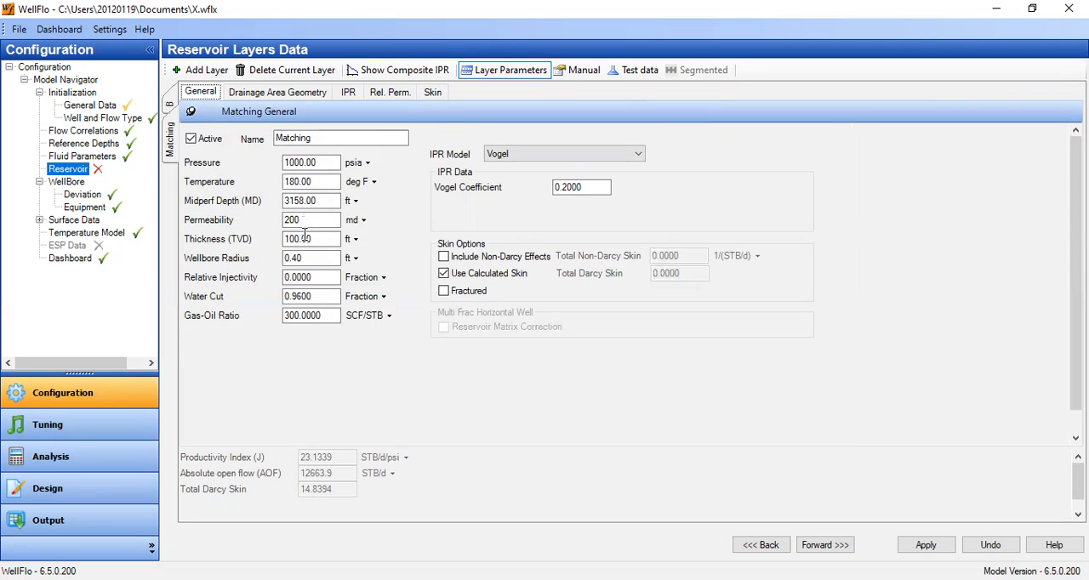
{"action": "left_click_drag", "start_coordinate": [327, 220], "coordinate": [204, 225]}
{"action": "type", "text": "150"}
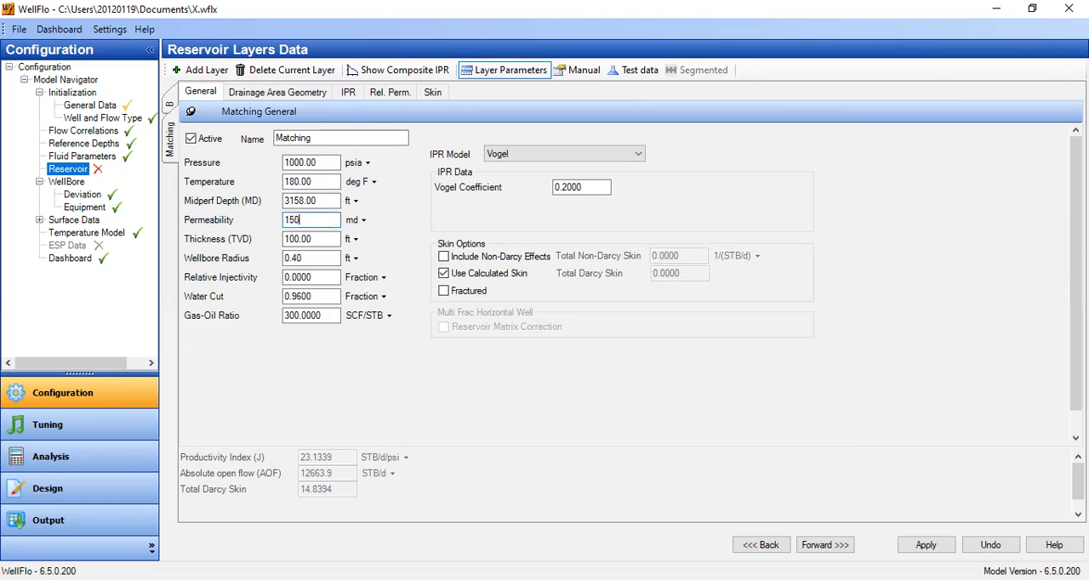
{"action": "left_click", "coordinate": [433, 94]}
{"action": "left_click_drag", "start_coordinate": [396, 293], "coordinate": [269, 291]}
{"action": "type", "text": "15"}
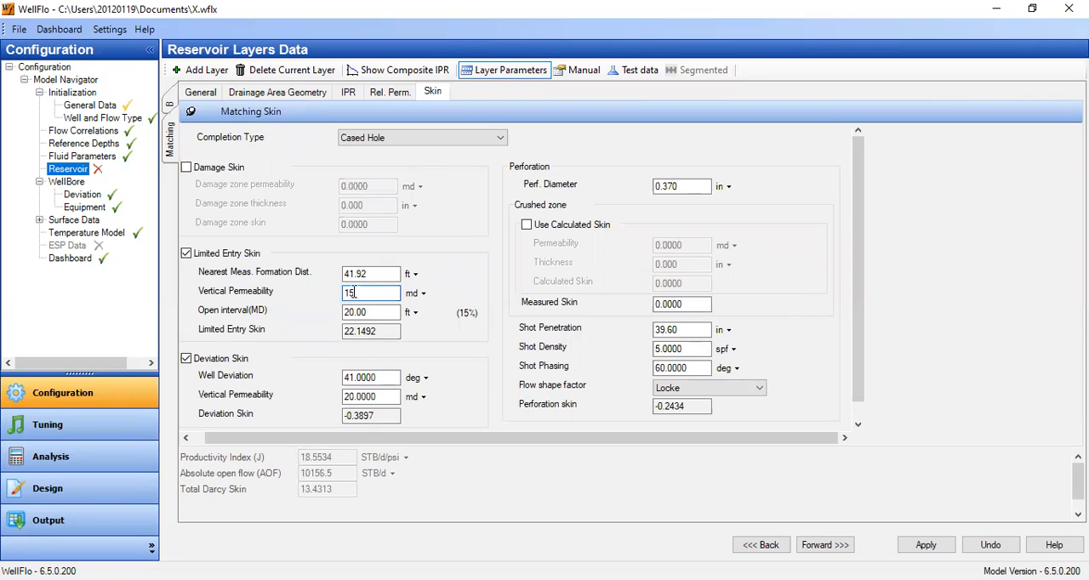
{"action": "left_click", "coordinate": [377, 312]}
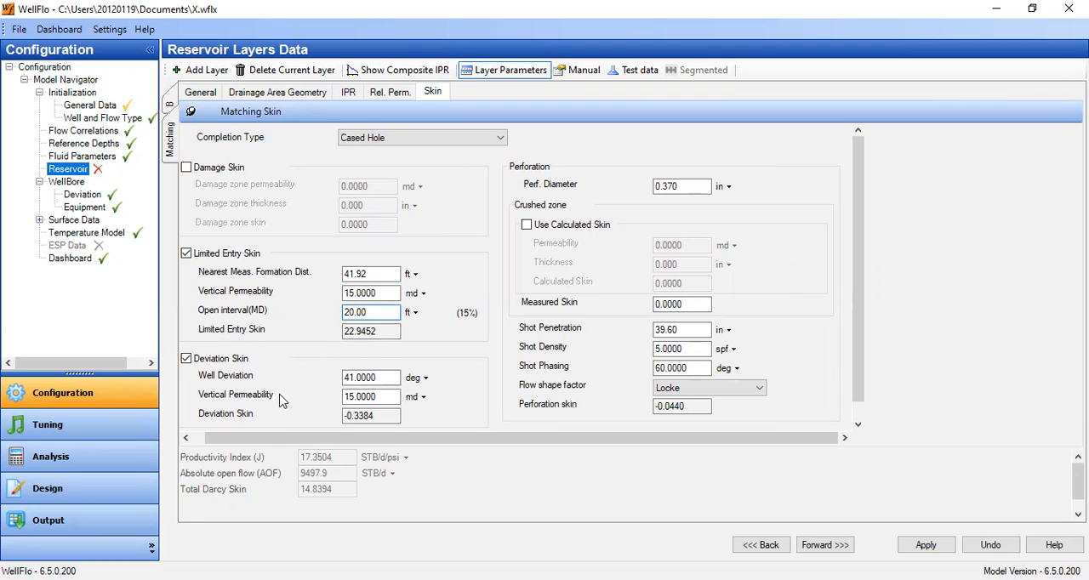
Try a Matching layer permeability of 120 md together with a limited entry vertical permeability of 12 md.
{"action": "left_click", "coordinate": [207, 97]}
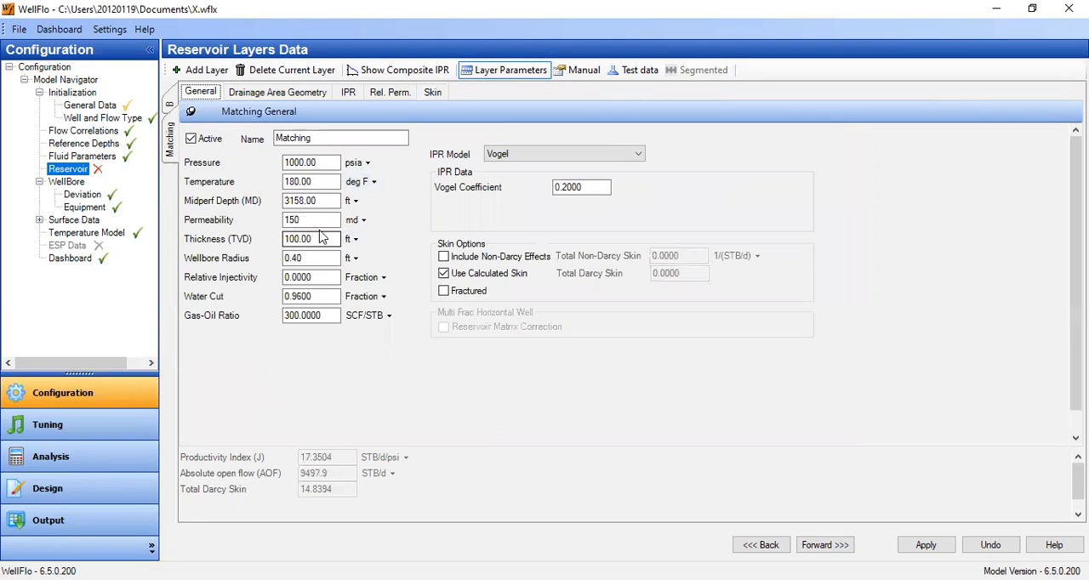
{"action": "double_click", "coordinate": [292, 219]}
{"action": "type", "text": "120"}
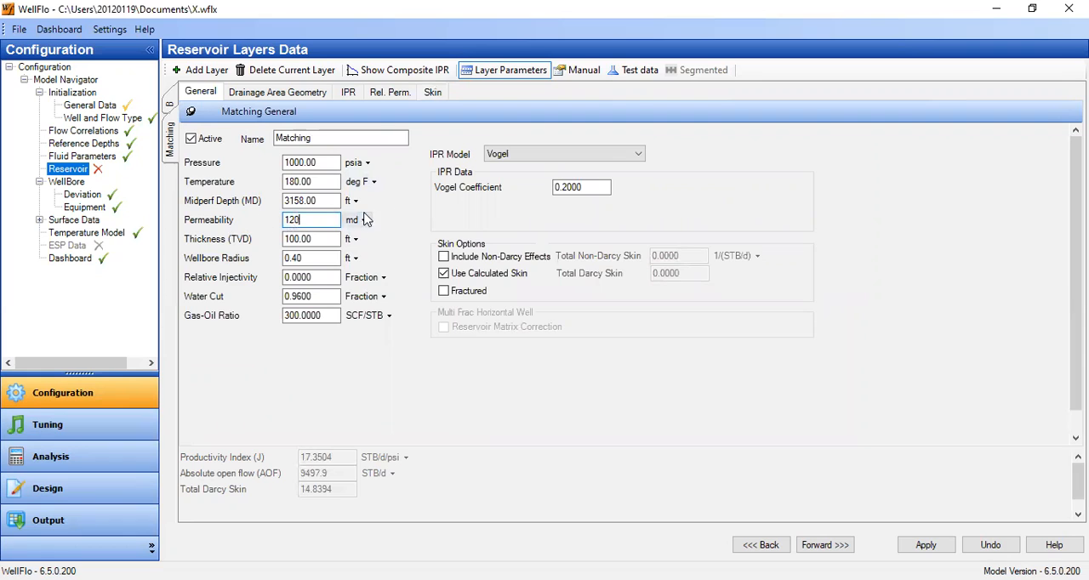
{"action": "left_click", "coordinate": [313, 239]}
{"action": "left_click", "coordinate": [432, 92]}
{"action": "left_click", "coordinate": [369, 293]}
{"action": "type", "text": "12"}
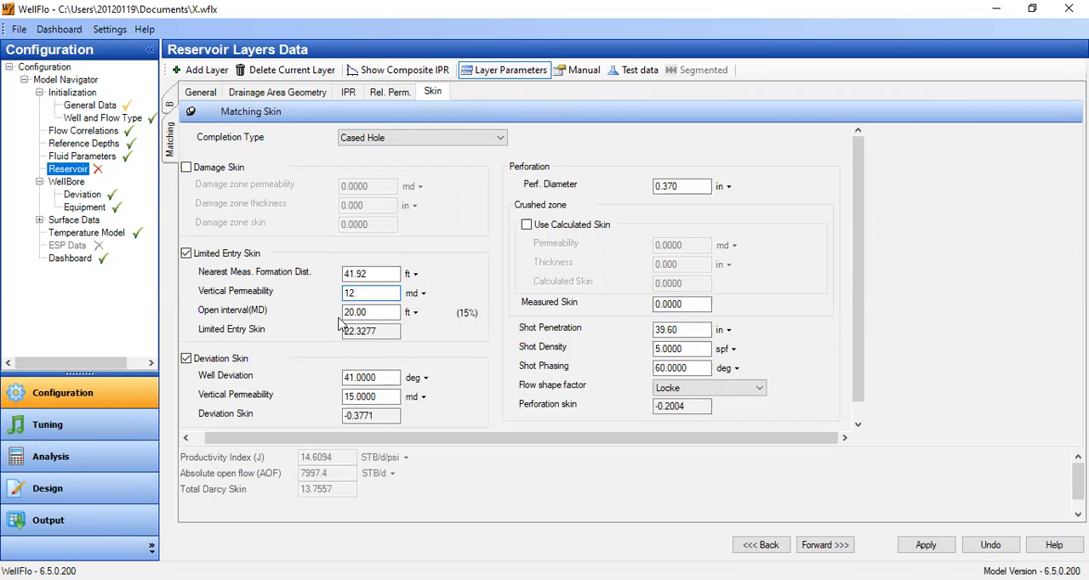
{"action": "left_click", "coordinate": [386, 273]}
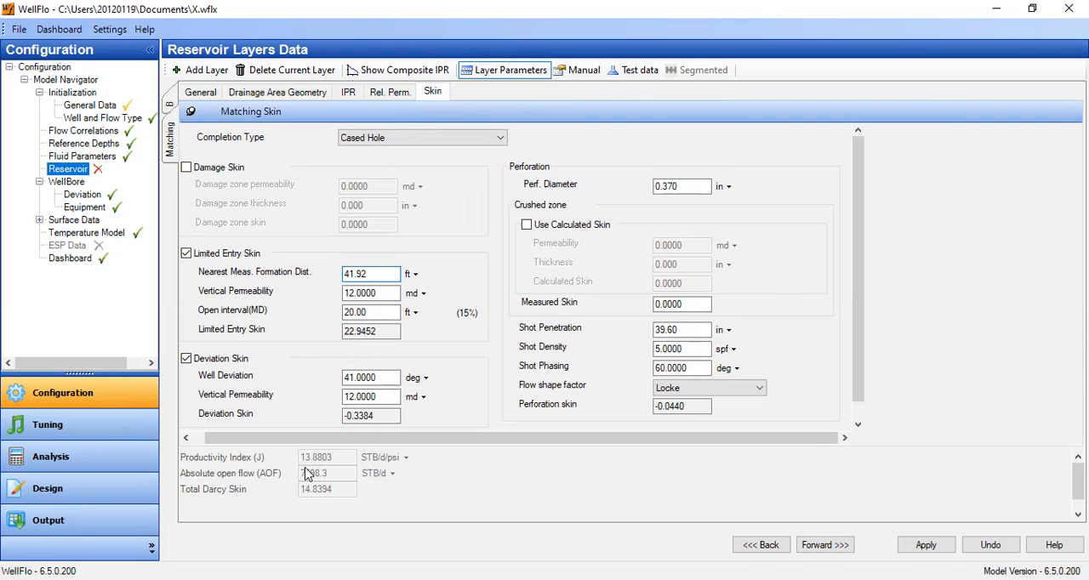
Try reducing the Matching layer's permeability to 115 md and its limited entry vertical permeability to 11.5 md.
{"action": "left_click", "coordinate": [212, 94]}
{"action": "left_click_drag", "start_coordinate": [300, 223], "coordinate": [288, 220]}
{"action": "type", "text": "115"}
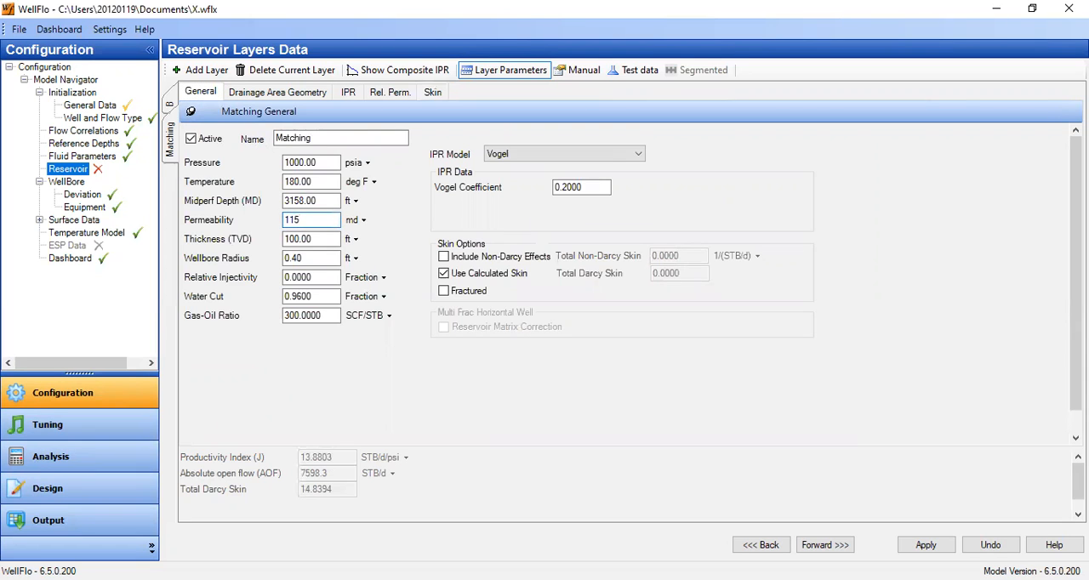
{"action": "left_click", "coordinate": [433, 92]}
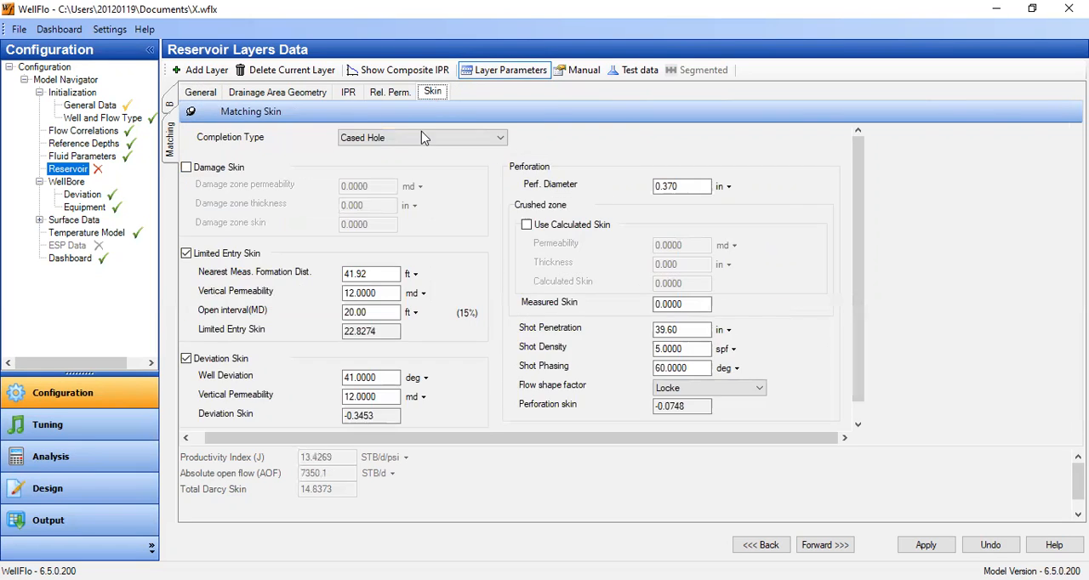
{"action": "left_click_drag", "start_coordinate": [384, 292], "coordinate": [286, 292]}
{"action": "type", "text": "11"}
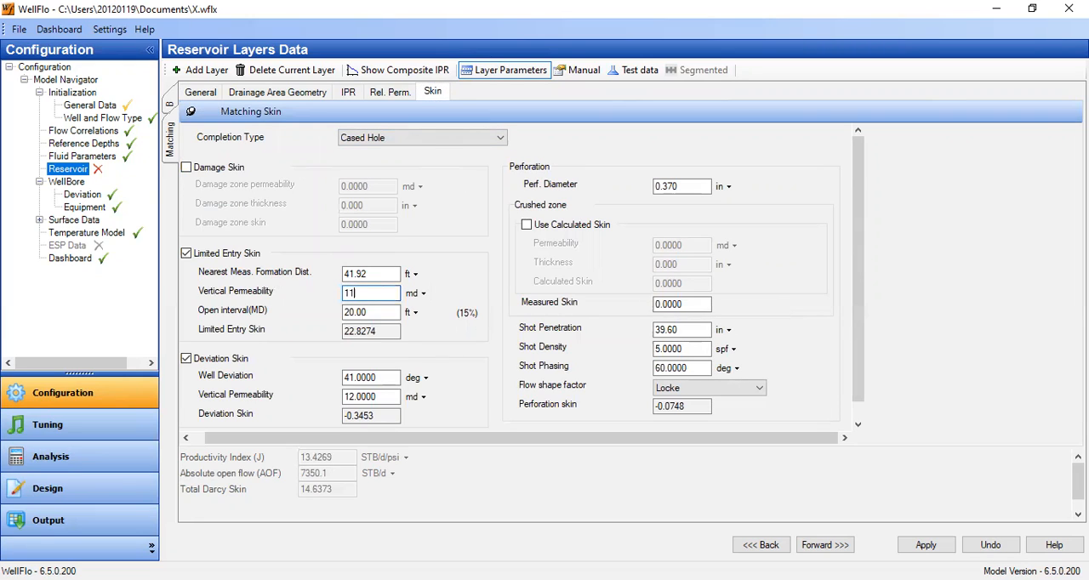
{"action": "type", "text": ".5"}
{"action": "left_click", "coordinate": [394, 272]}
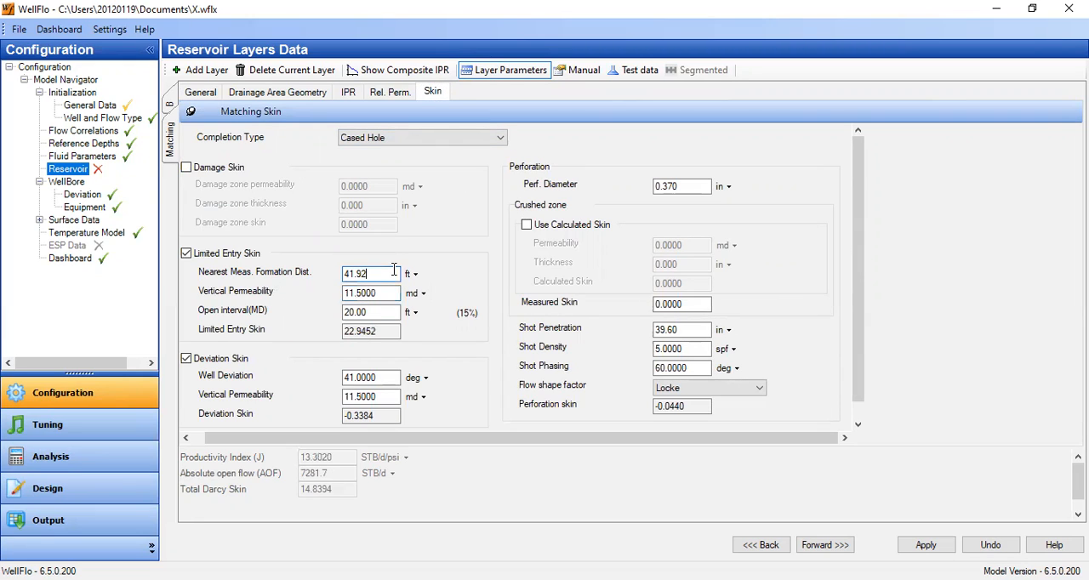
Try raising the Matching layer's permeability to 118 md and its limited entry vertical permeability to 11.8 md.
{"action": "left_click", "coordinate": [201, 92]}
{"action": "left_click_drag", "start_coordinate": [336, 219], "coordinate": [287, 220]}
{"action": "type", "text": "11"}
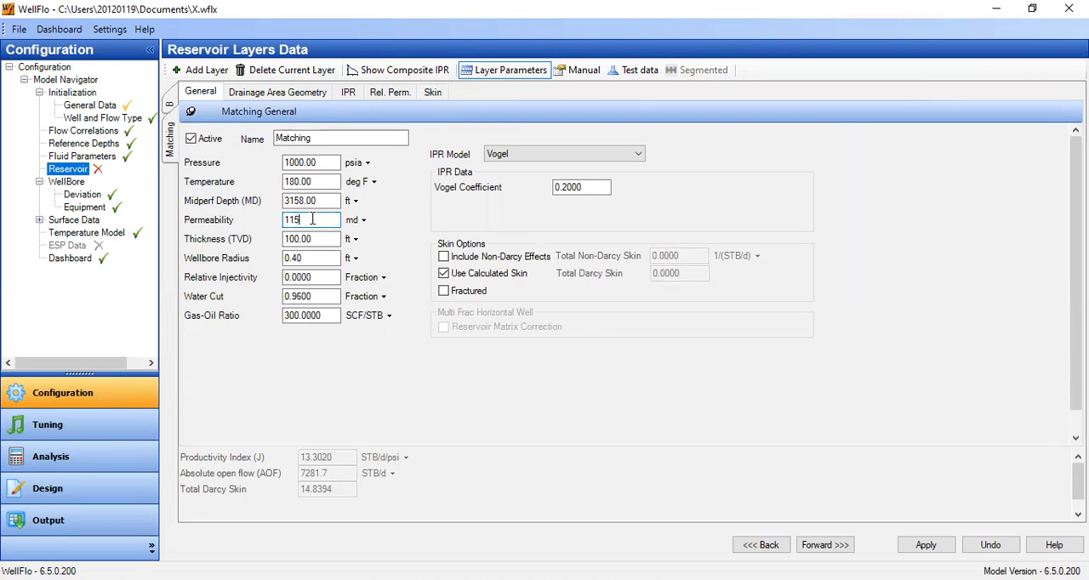
{"action": "type", "text": "5"}
{"action": "key", "text": "BackSpace"}
{"action": "type", "text": "8"}
{"action": "left_click", "coordinate": [433, 94]}
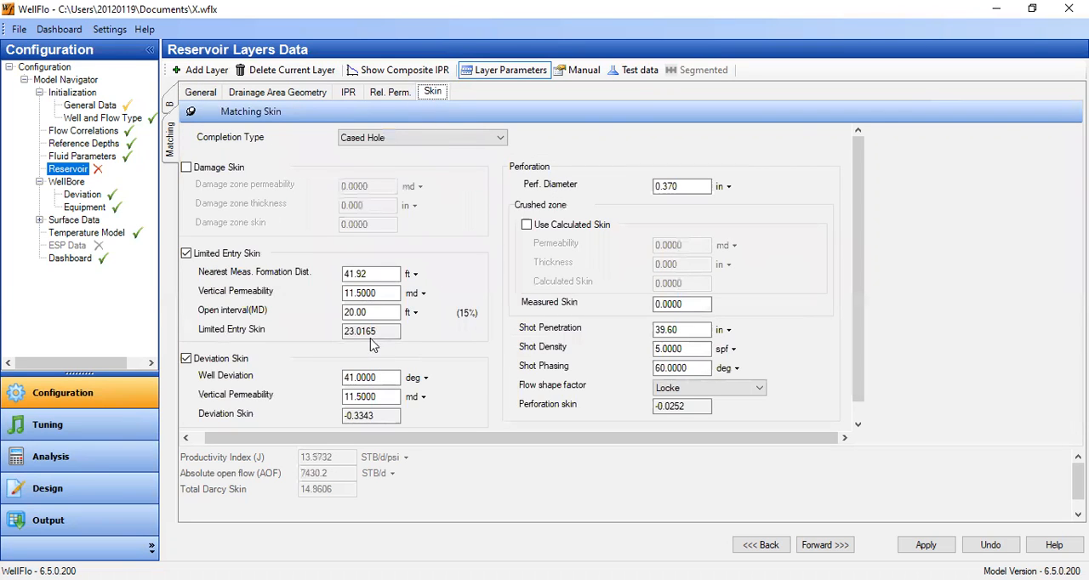
{"action": "left_click_drag", "start_coordinate": [398, 293], "coordinate": [346, 293]}
{"action": "type", "text": "1"}
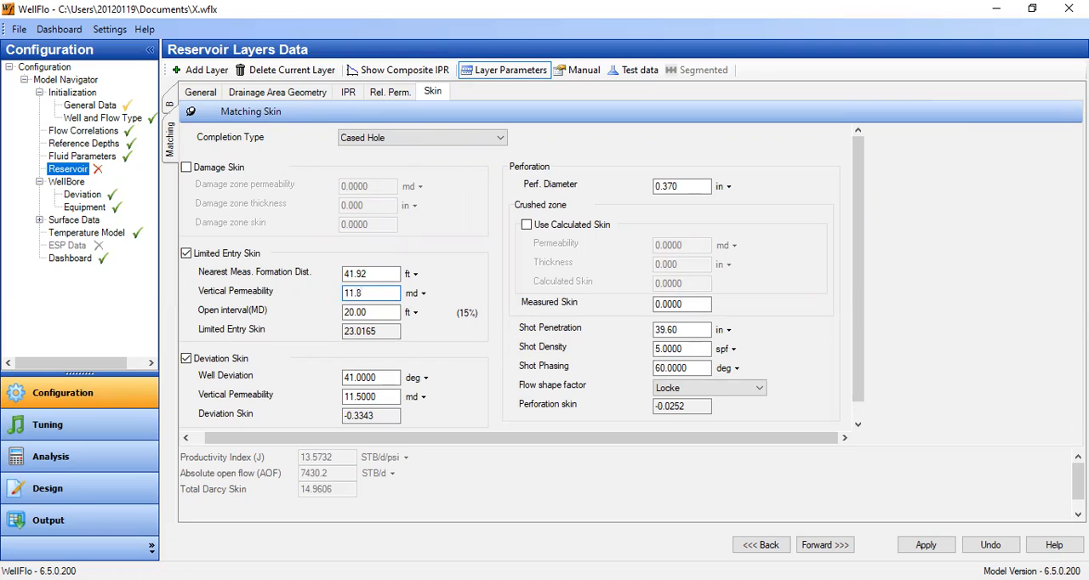
{"action": "type", "text": "1.8"}
{"action": "left_click", "coordinate": [379, 314]}
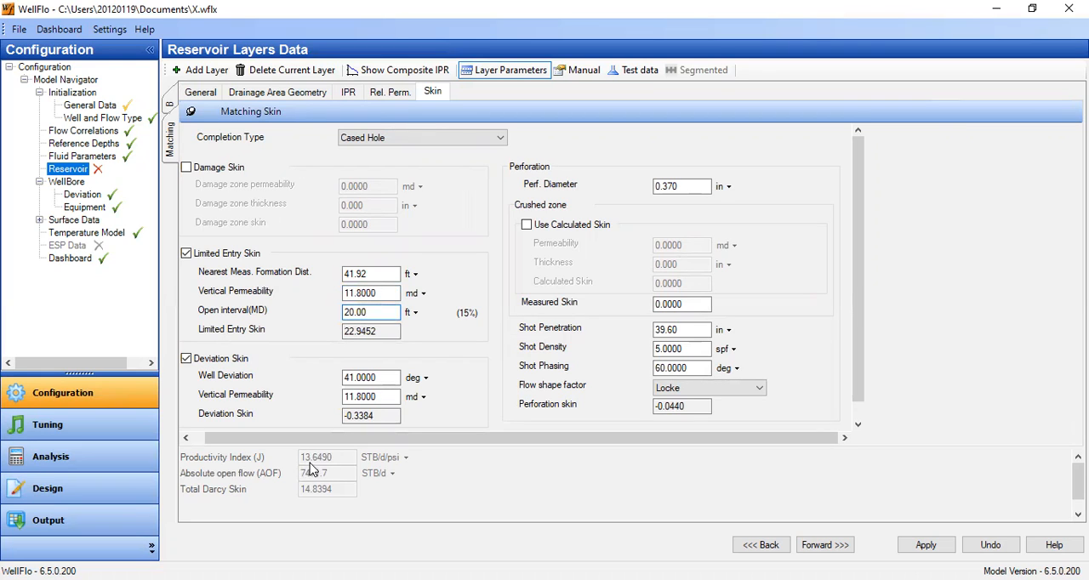
Set the Matching layer's permeability to 117 md and its limited entry vertical permeability to 11.7 md.
{"action": "left_click", "coordinate": [200, 92]}
{"action": "left_click", "coordinate": [295, 220]}
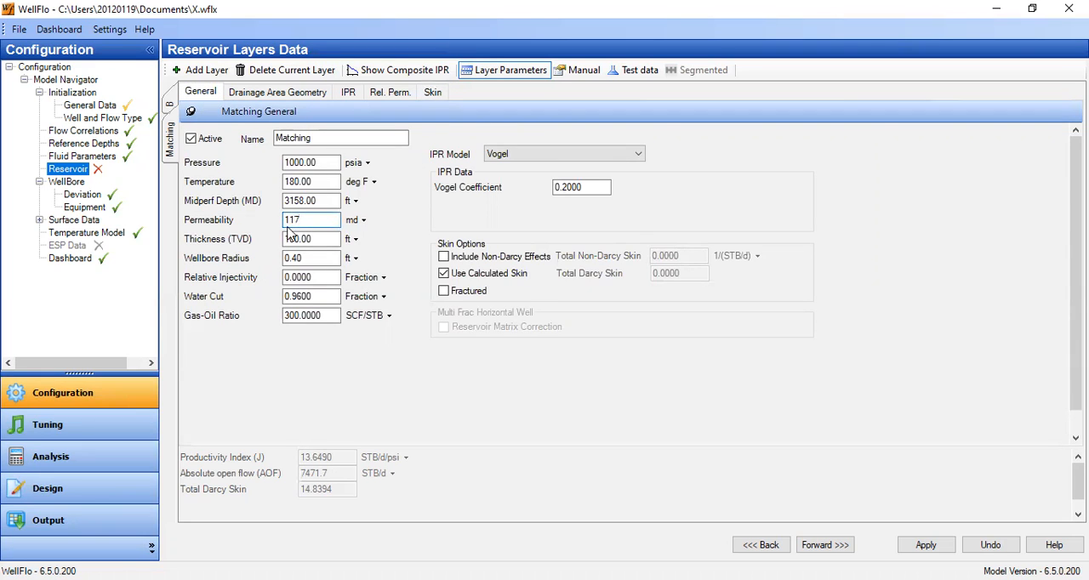
{"action": "key", "text": "Tab"}
{"action": "left_click", "coordinate": [433, 92]}
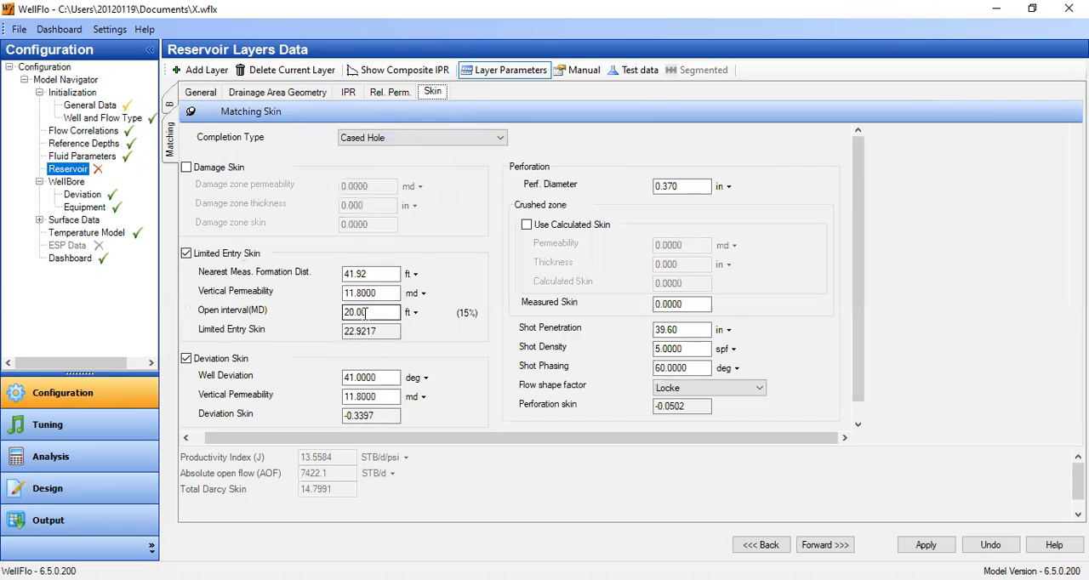
{"action": "left_click_drag", "start_coordinate": [357, 294], "coordinate": [398, 294]}
{"action": "type", "text": "7"}
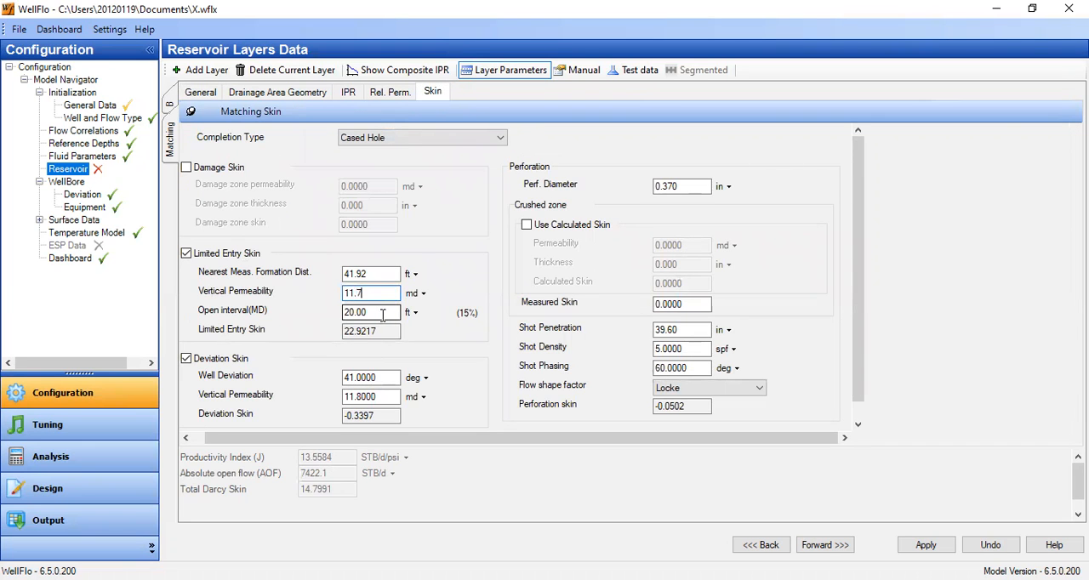
{"action": "left_click", "coordinate": [381, 315]}
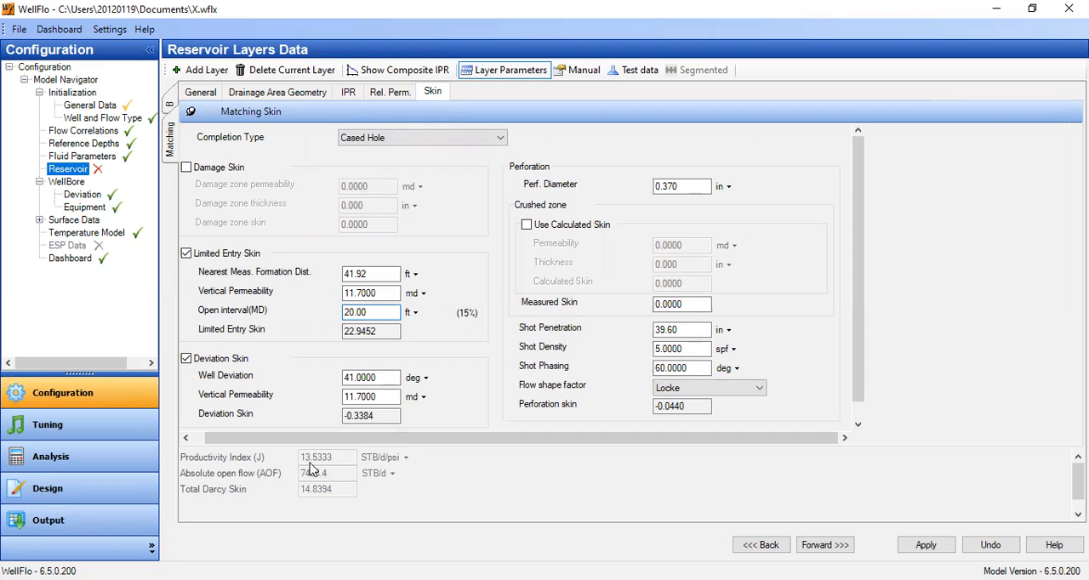
Return to the Matching layer's general data and add a new layer to the reservoir.
{"action": "left_click", "coordinate": [213, 97]}
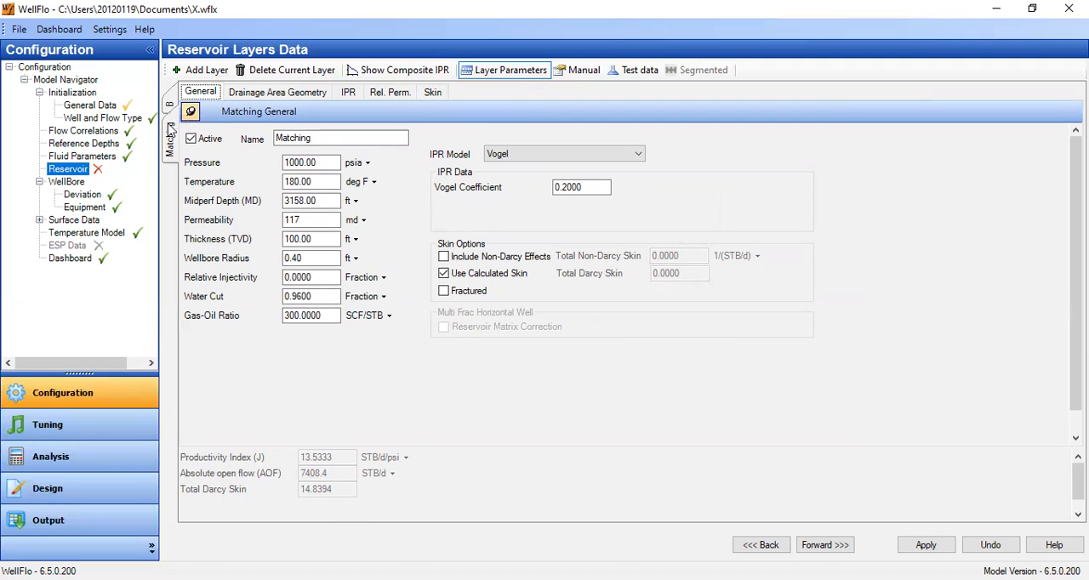
{"action": "left_click", "coordinate": [320, 222]}
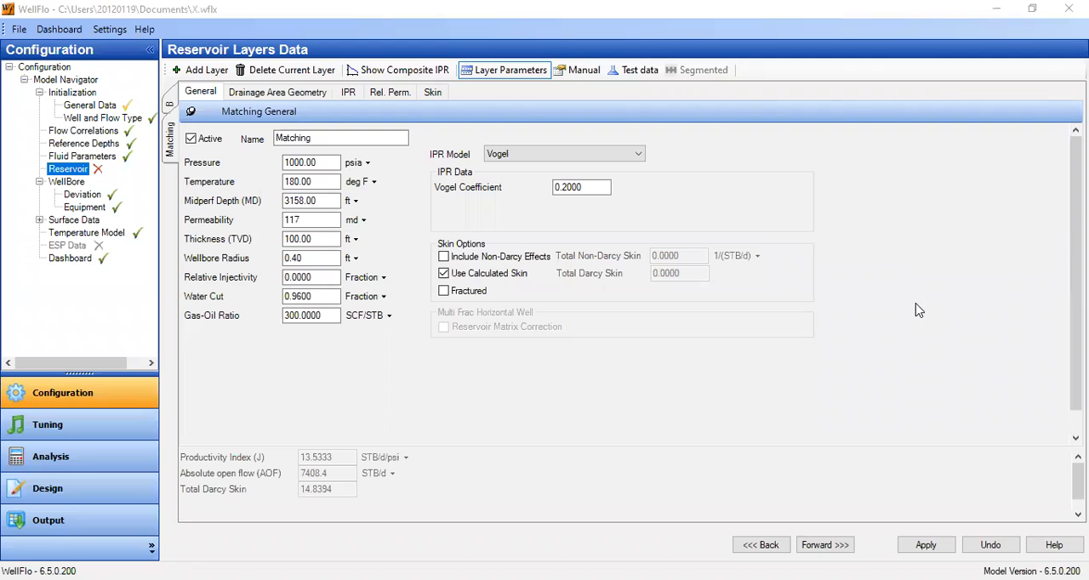
{"action": "left_click", "coordinate": [318, 240]}
{"action": "left_click", "coordinate": [214, 75]}
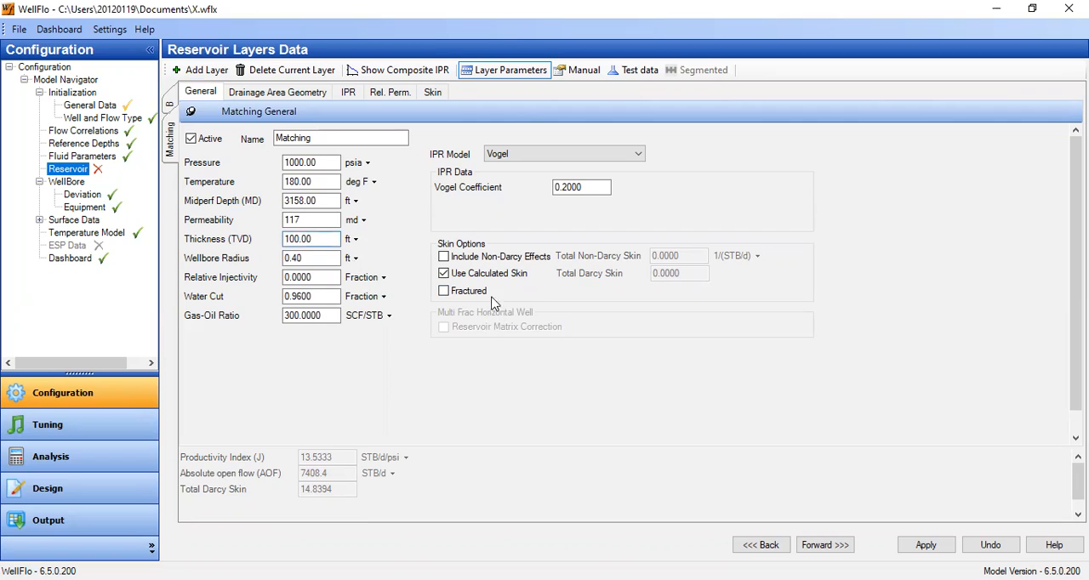
{"action": "left_click", "coordinate": [189, 74]}
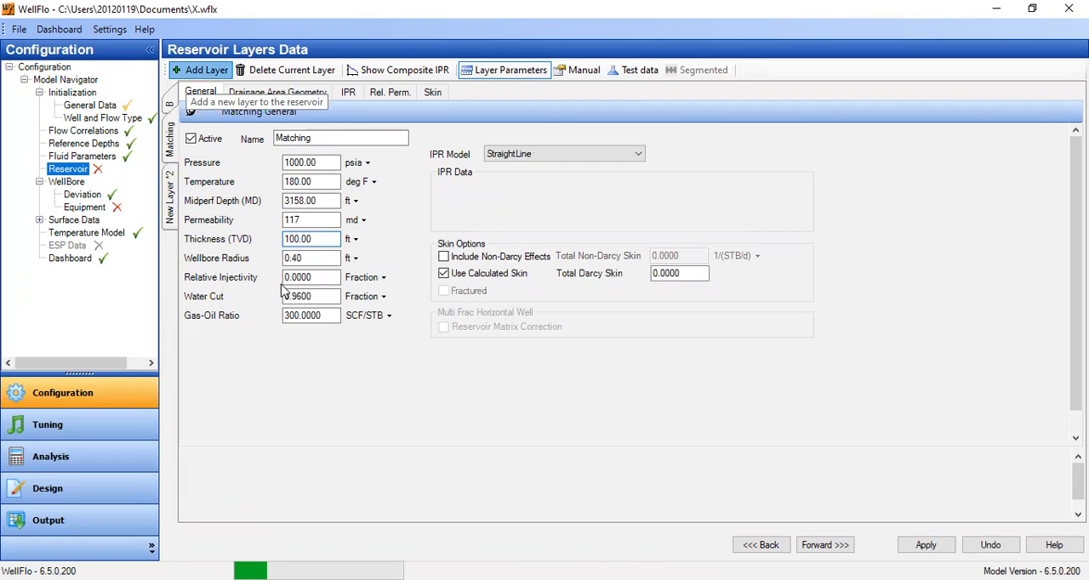
Name the new layer Post Job and set its pressure to 1000 psia and temperature to 180 deg F.
{"action": "triple_click", "coordinate": [347, 141]}
{"action": "type", "text": "Af"}
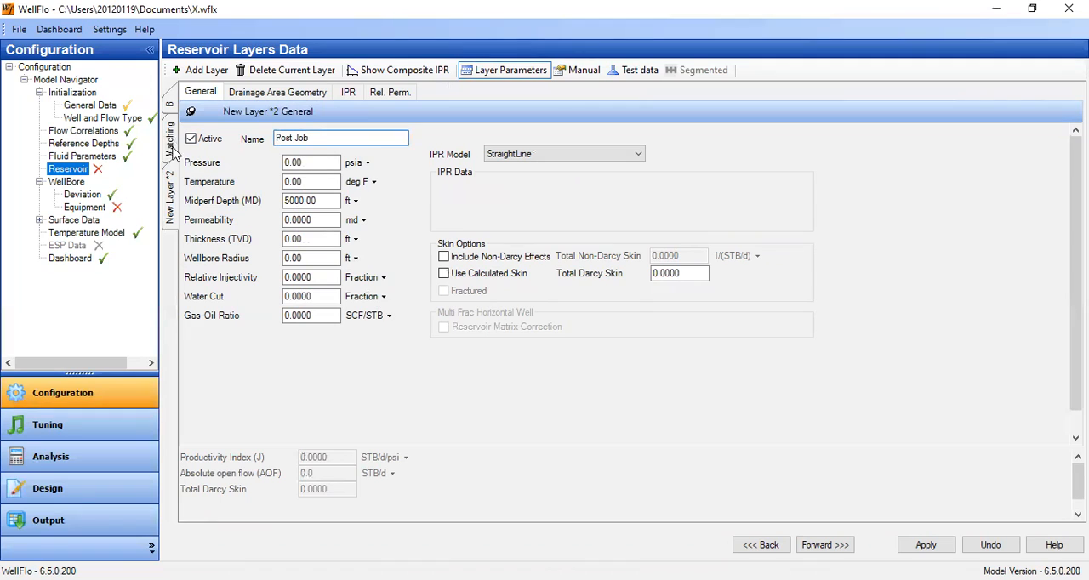
{"action": "left_click_drag", "start_coordinate": [317, 160], "coordinate": [231, 160]}
{"action": "type", "text": "1"}
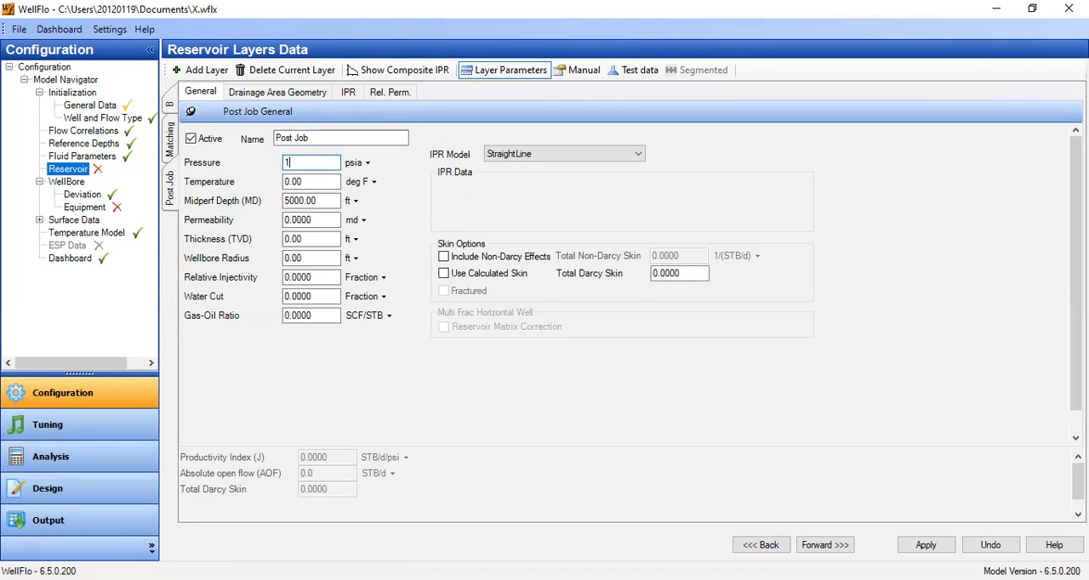
{"action": "type", "text": "000"}
{"action": "key", "text": "Tab"}
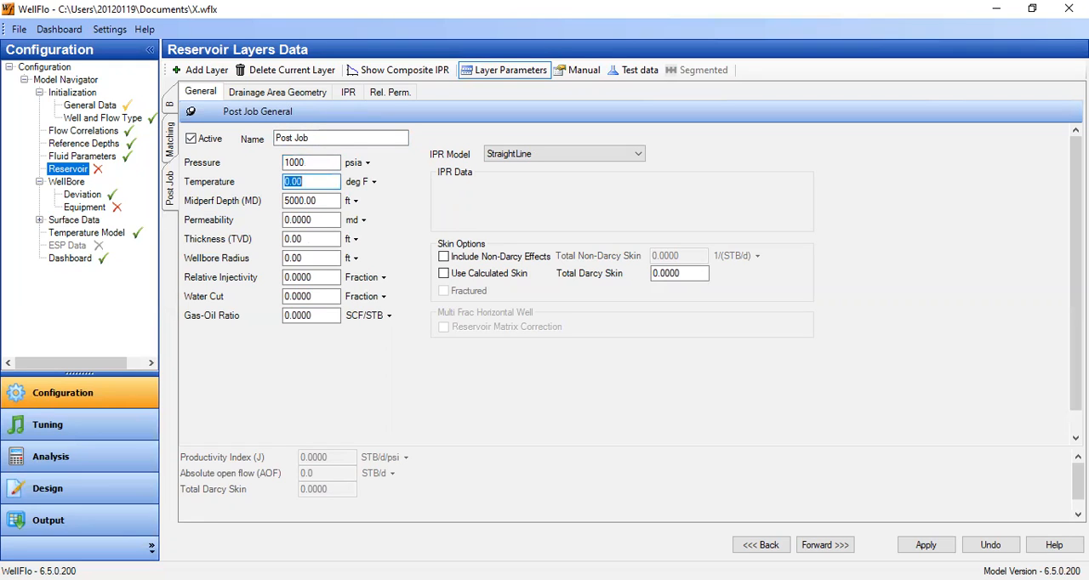
{"action": "type", "text": "180"}
{"action": "key", "text": "Tab"}
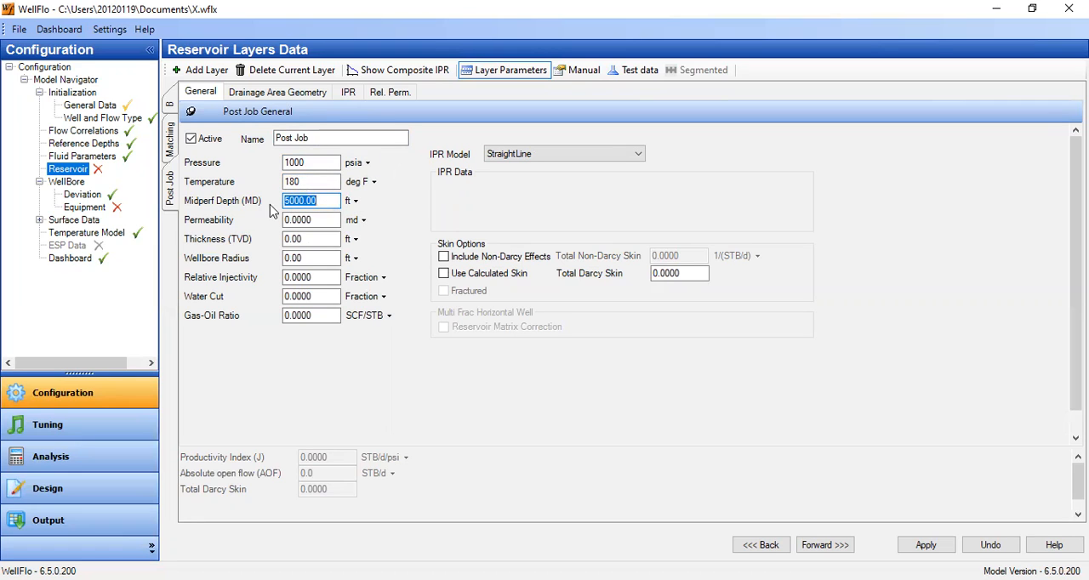
Set the Post Job layer's permeability to 117 md and its thickness to 100 ft.
{"action": "left_click", "coordinate": [328, 221]}
{"action": "left_click_drag", "start_coordinate": [332, 221], "coordinate": [218, 222]}
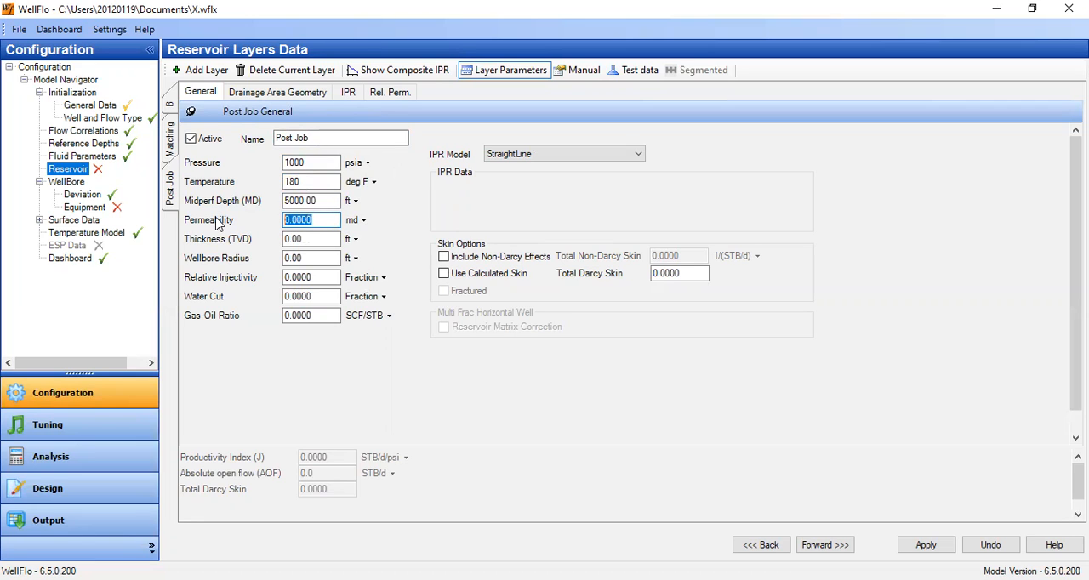
{"action": "type", "text": "117"}
{"action": "key", "text": "Tab"}
{"action": "type", "text": "100"}
Set the Post Job layer's wellbore radius to 0.4 ft, water cut to 0.96 and gas-oil ratio to 300 SCF/STB.
{"action": "left_click_drag", "start_coordinate": [293, 258], "coordinate": [290, 296]}
{"action": "type", "text": "4"}
{"action": "type", "text": "9"}
{"action": "type", "text": "6"}
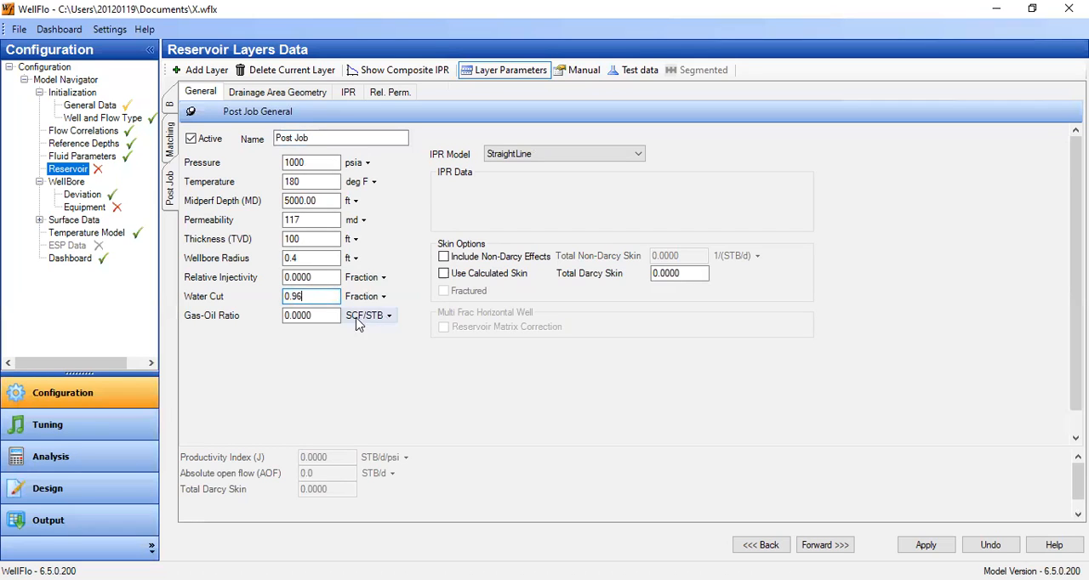
{"action": "left_click_drag", "start_coordinate": [311, 315], "coordinate": [285, 317]}
{"action": "type", "text": "300"}
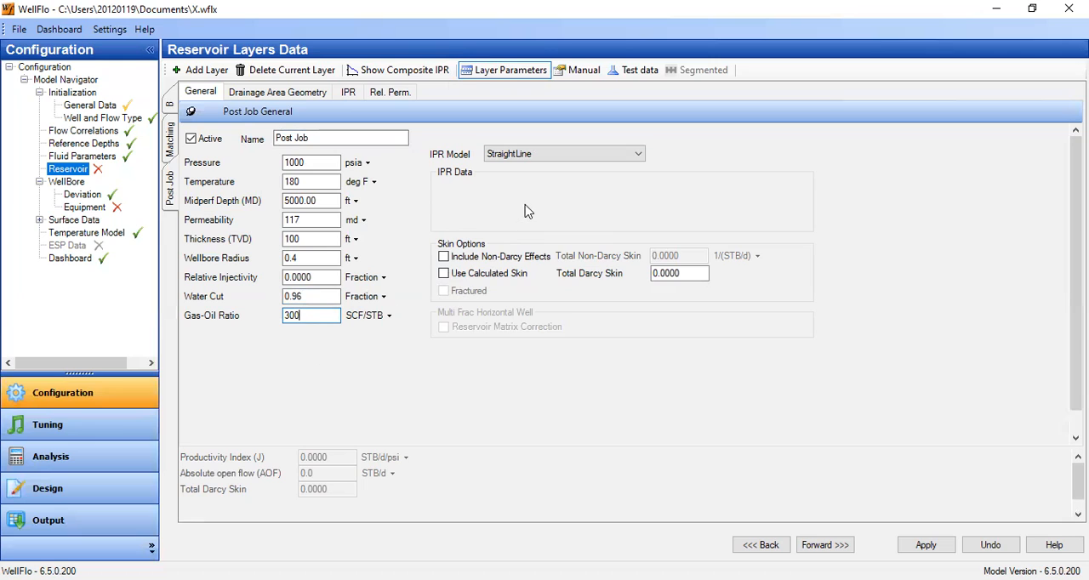
Choose the Vogel IPR model for the Post Job layer with a Vogel coefficient of 0.2.
{"action": "left_click", "coordinate": [547, 158]}
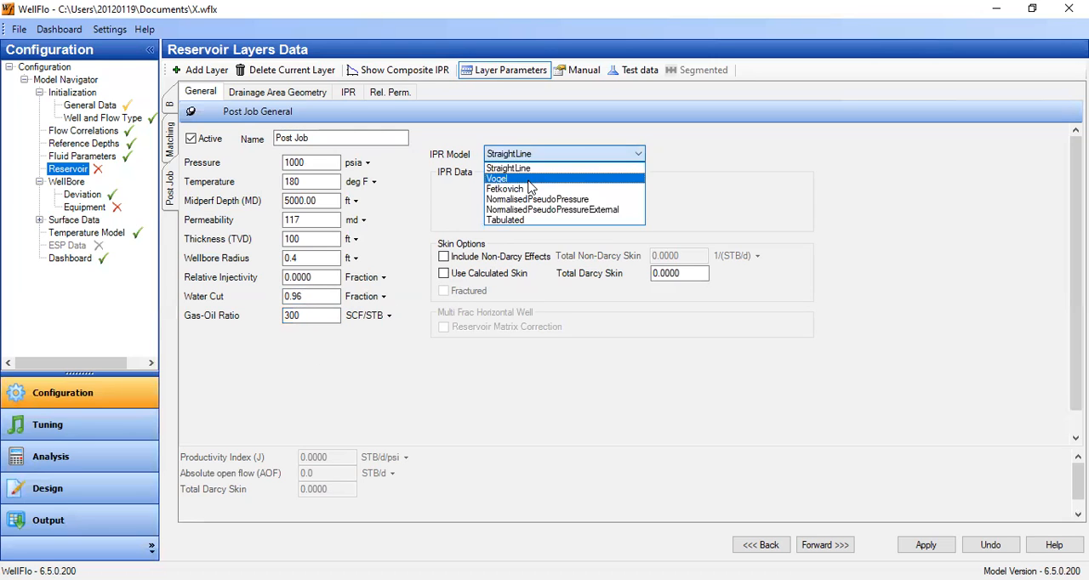
{"action": "left_click", "coordinate": [532, 179]}
{"action": "left_click_drag", "start_coordinate": [559, 187], "coordinate": [651, 194]}
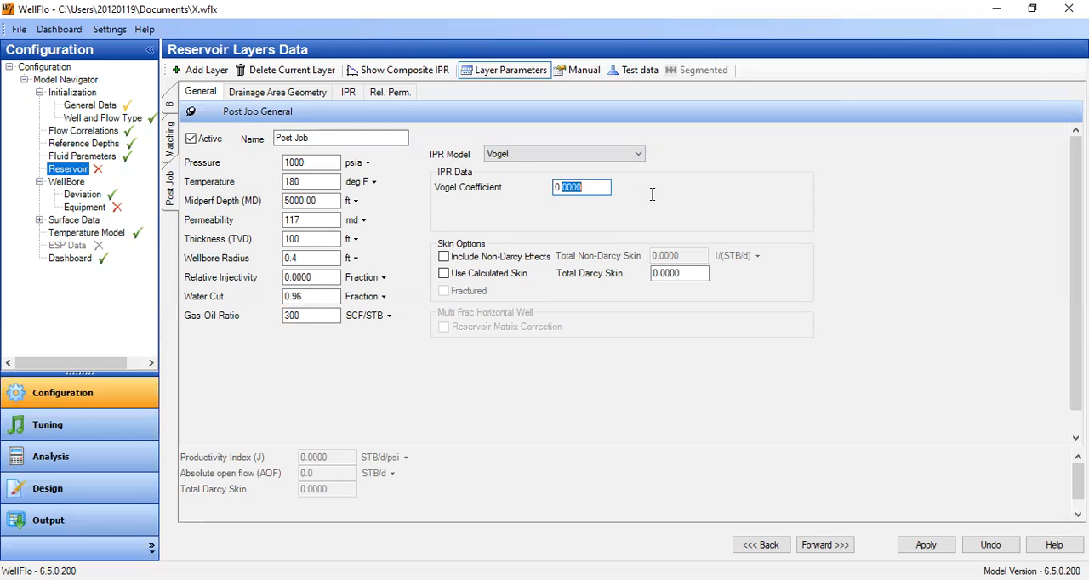
{"action": "type", "text": "0.2"}
Set the equivalent drainage radius of the Post Job layer's circular drainage area to 250 m.
{"action": "left_click", "coordinate": [292, 94]}
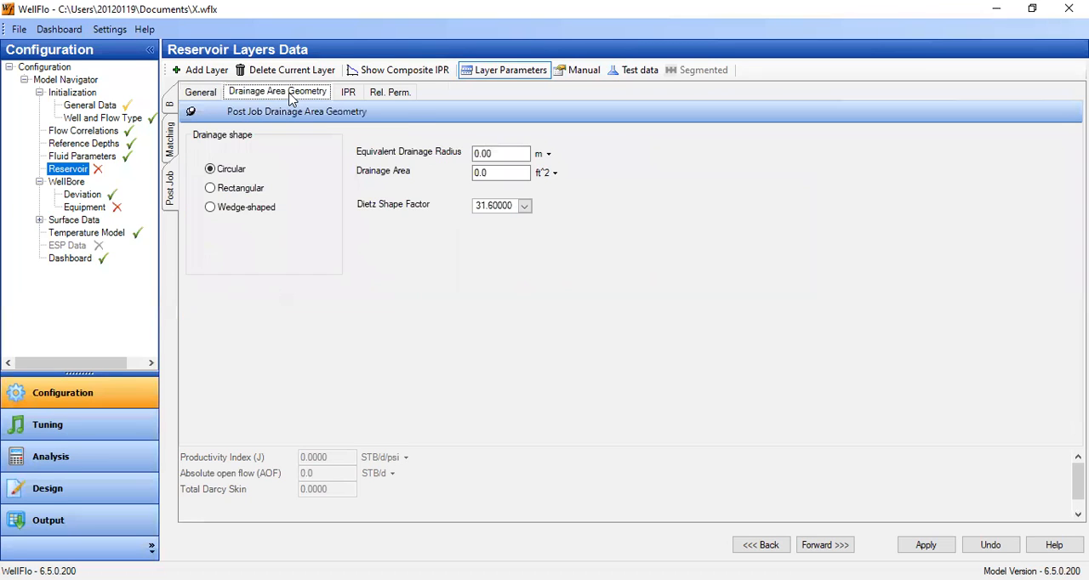
{"action": "left_click", "coordinate": [498, 153]}
{"action": "type", "text": "250"}
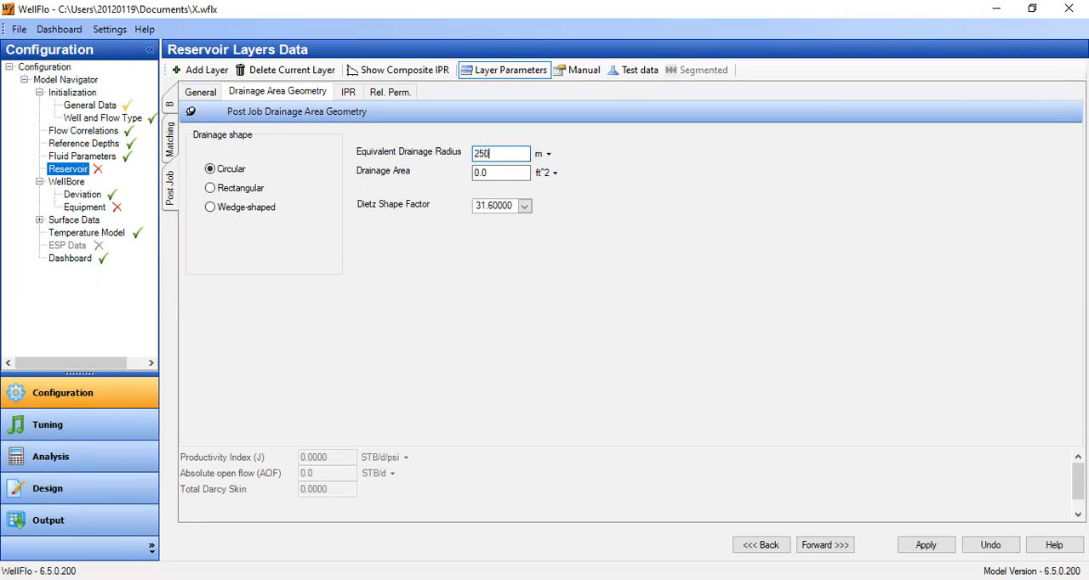
{"action": "key", "text": "Tab"}
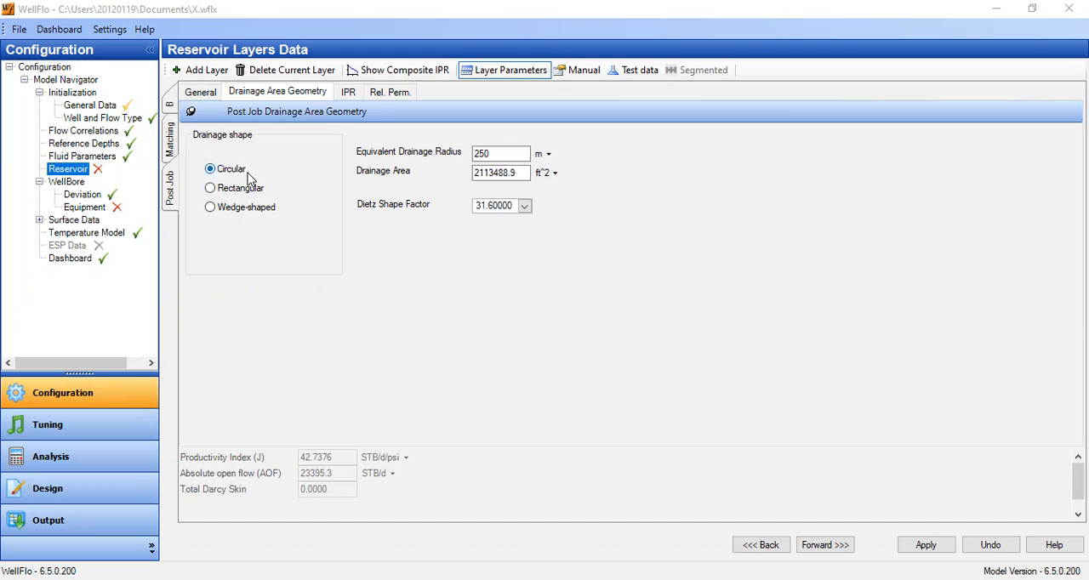
Enable calculated skin for the Post Job layer, choose Cased Hole completion and include the limited entry skin.
{"action": "left_click", "coordinate": [201, 92]}
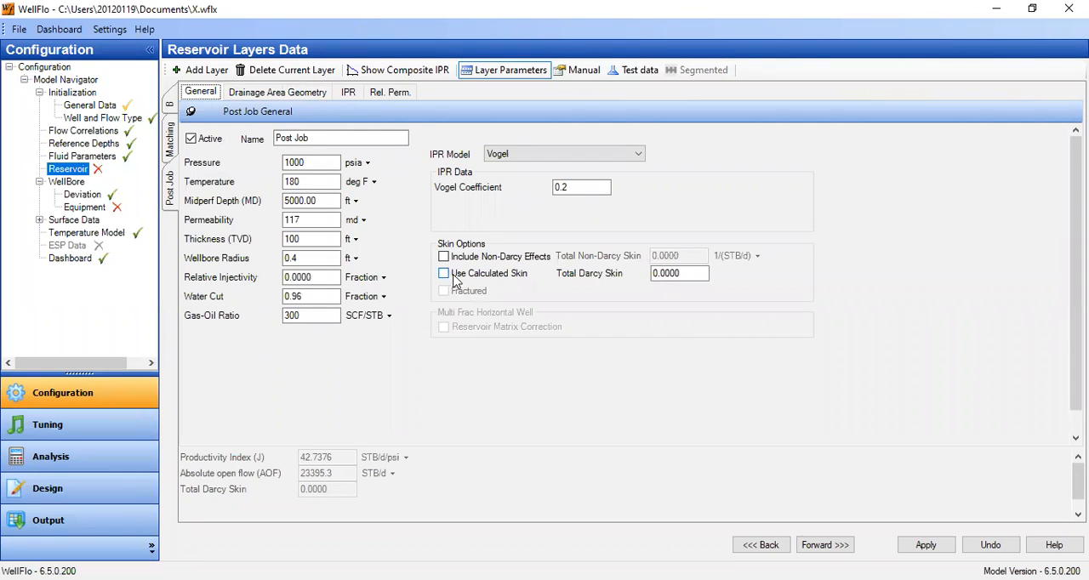
{"action": "left_click", "coordinate": [444, 274]}
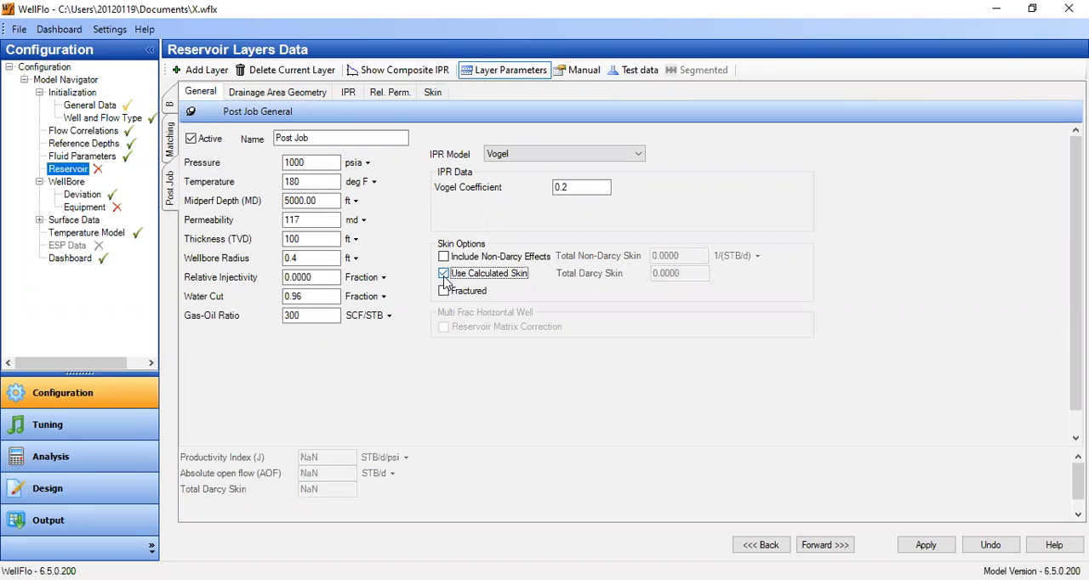
{"action": "left_click", "coordinate": [434, 96]}
{"action": "left_click", "coordinate": [408, 139]}
{"action": "left_click", "coordinate": [409, 170]}
{"action": "left_click", "coordinate": [242, 255]}
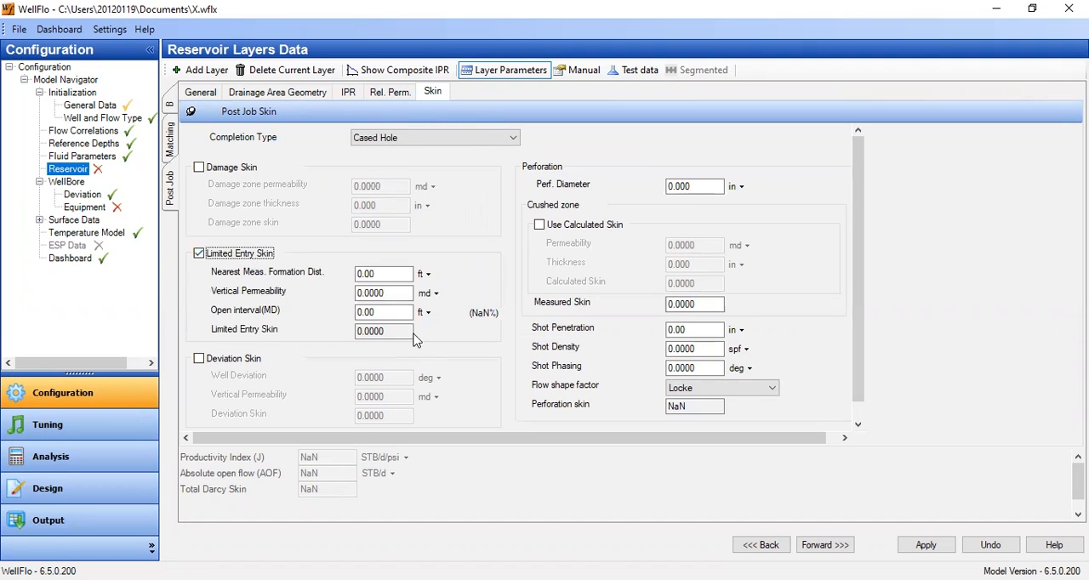
{"action": "left_click", "coordinate": [901, 29]}
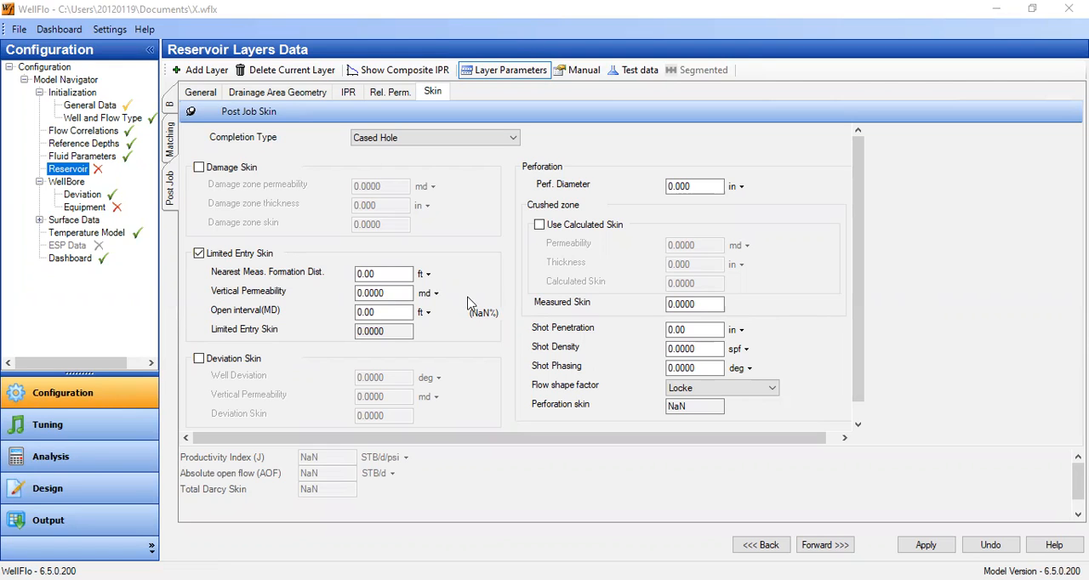
Set the Post Job layer's midperf depth (MD) to 3114 ft in its general data.
{"action": "left_click", "coordinate": [201, 92]}
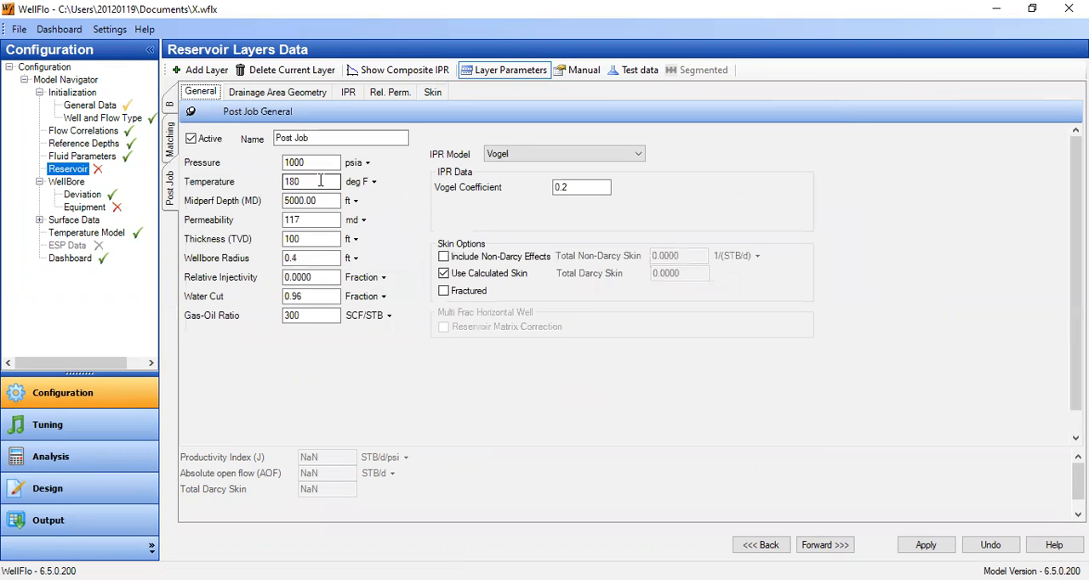
{"action": "left_click_drag", "start_coordinate": [332, 202], "coordinate": [240, 204]}
{"action": "type", "text": "3114"}
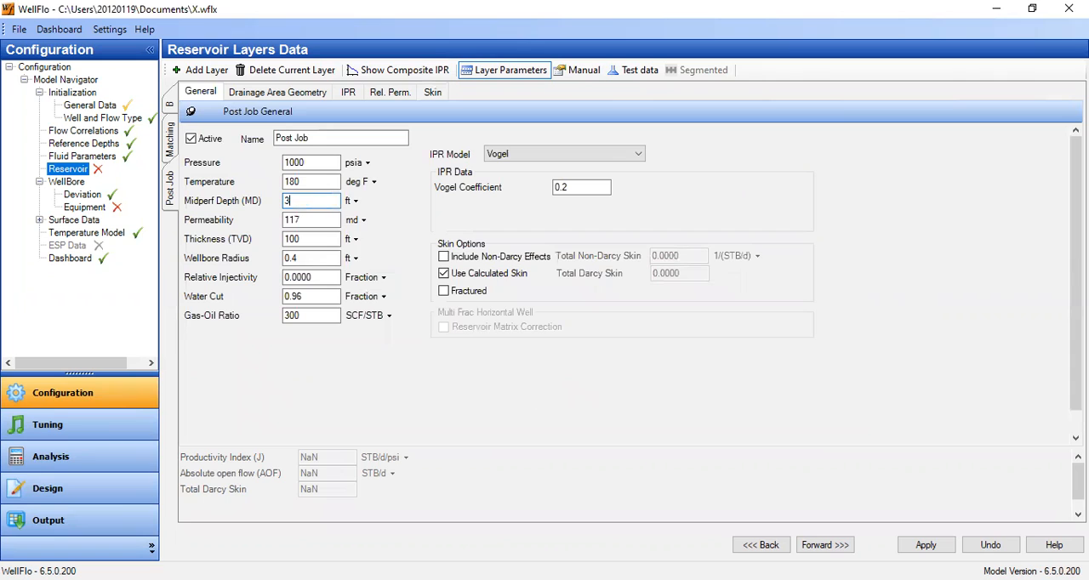
{"action": "left_click", "coordinate": [521, 75]}
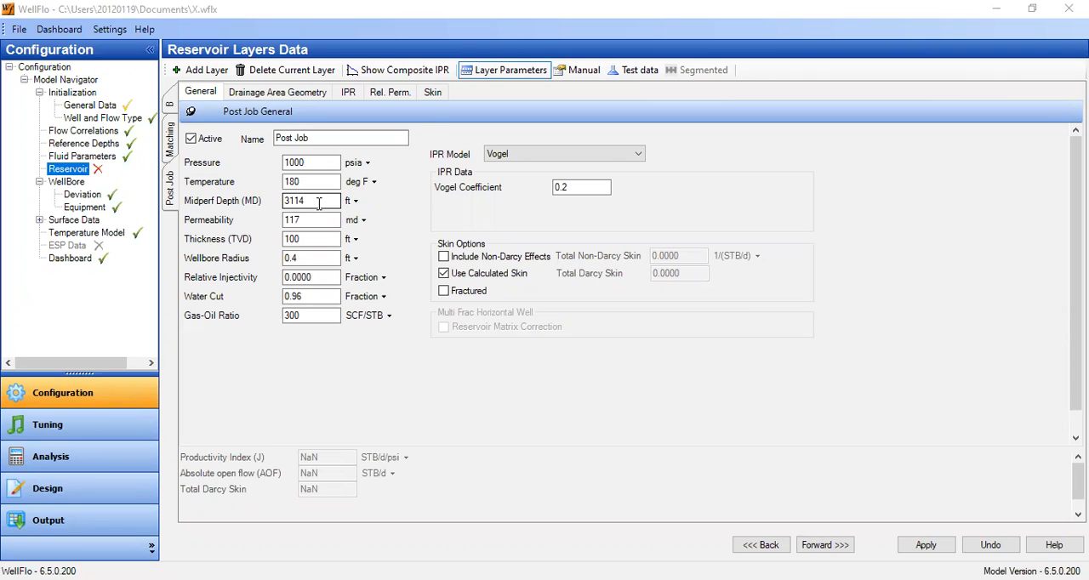
Define the Post Job limited entry skin with 25 ft nearest formation distance, 11.7 md vertical permeability and a 60 ft open interval.
{"action": "left_click", "coordinate": [432, 93]}
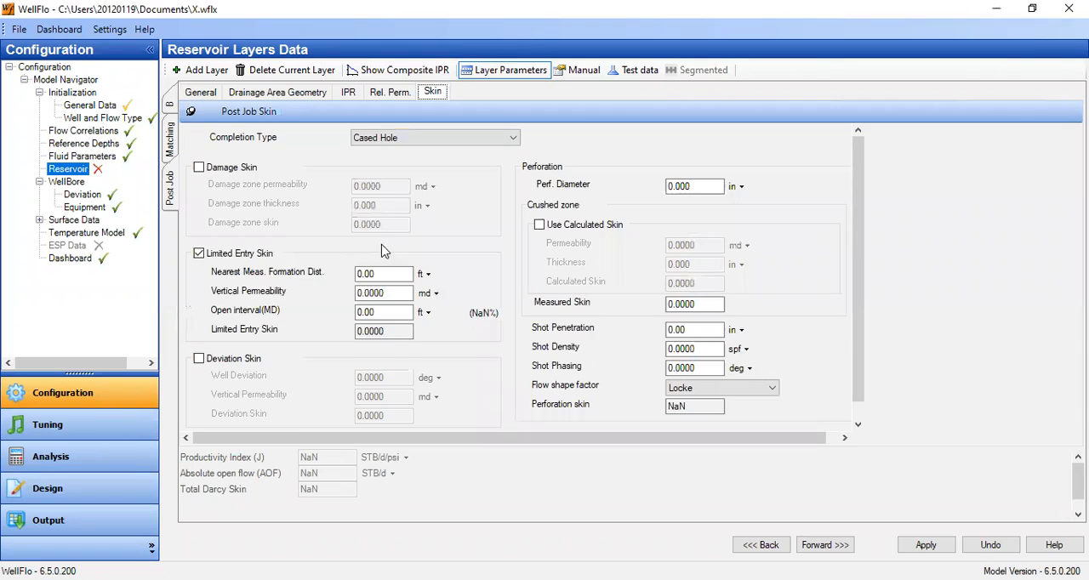
{"action": "left_click", "coordinate": [374, 273]}
{"action": "type", "text": "25"}
{"action": "key", "text": "Tab"}
{"action": "type", "text": "11.7"}
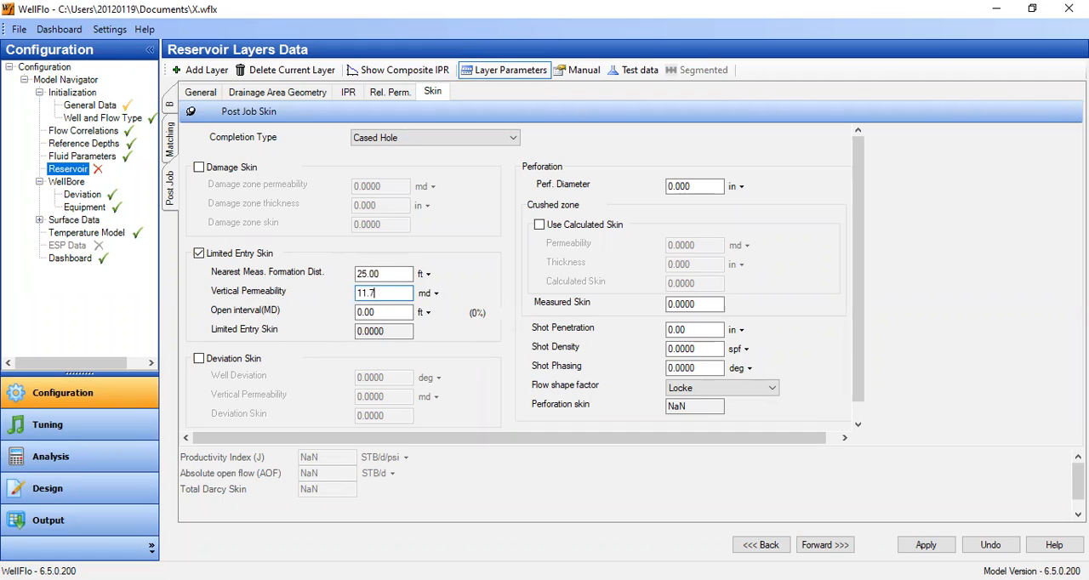
{"action": "key", "text": "Tab"}
{"action": "type", "text": "60"}
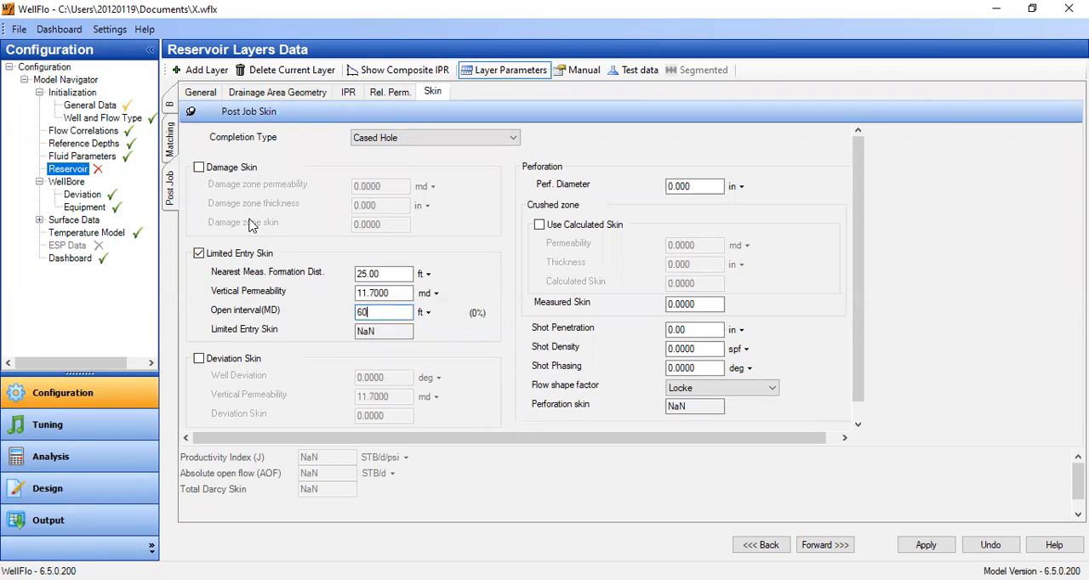
{"action": "left_click", "coordinate": [399, 298]}
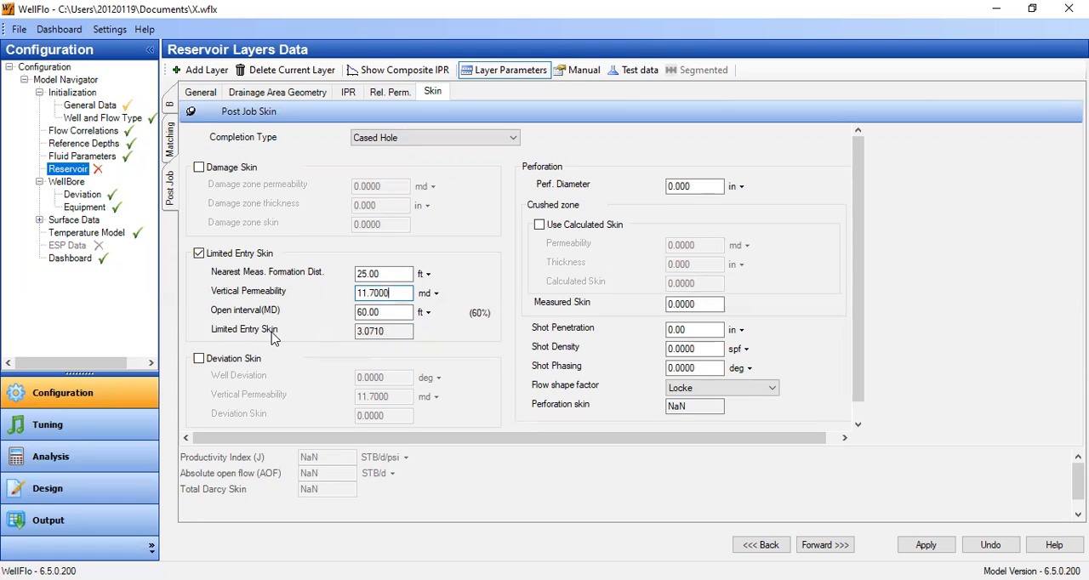
Include the deviation skin for the Post Job layer with a well deviation of 41 degrees.
{"action": "left_click", "coordinate": [236, 365]}
{"action": "key", "text": "Tab"}
{"action": "type", "text": "41"}
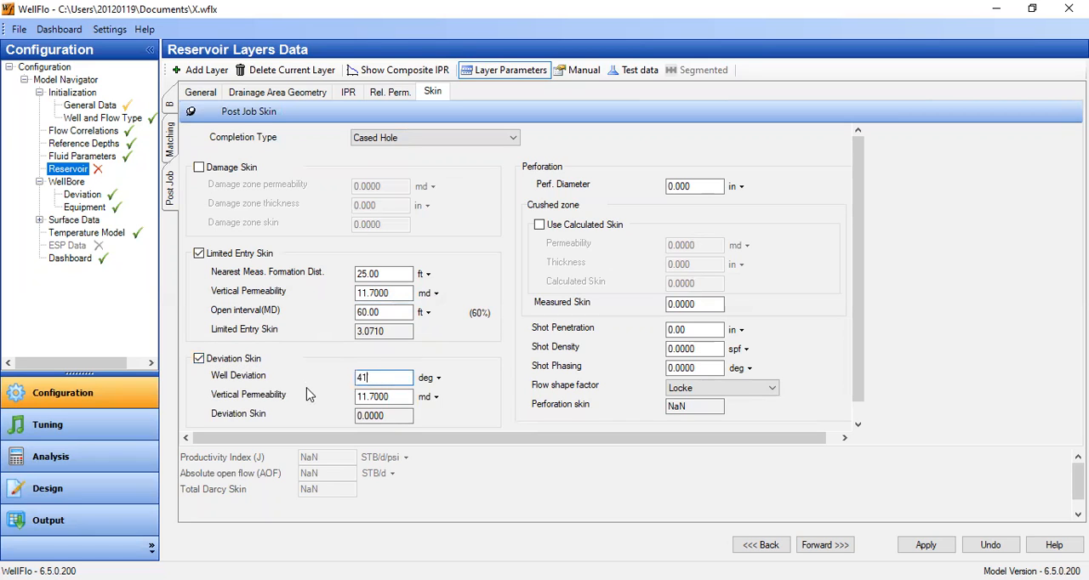
{"action": "left_click", "coordinate": [383, 416]}
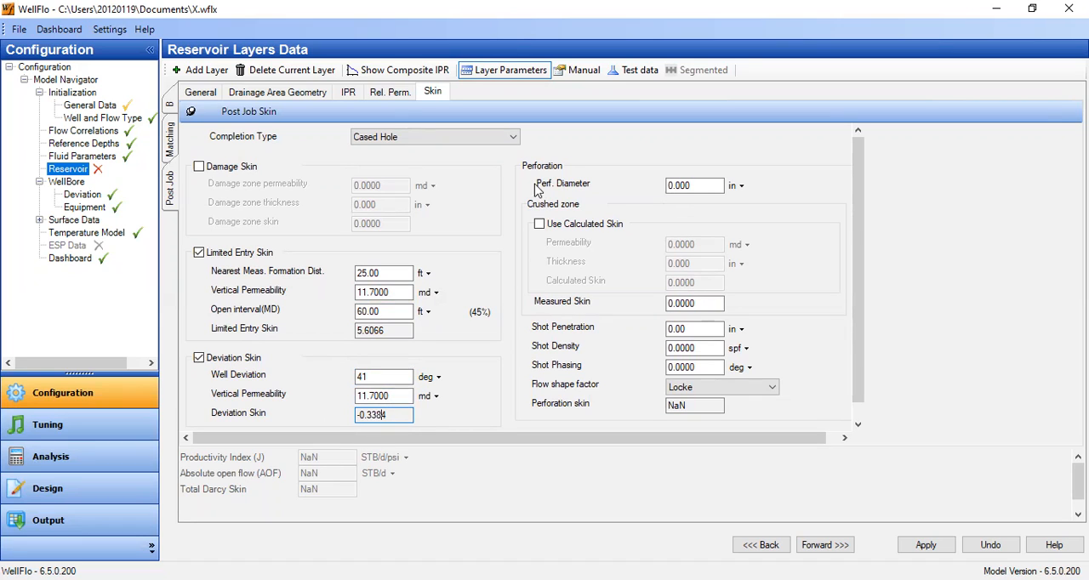
Set the Post Job layer's perforation diameter to 0.37 in and its shot penetration to 39.6 in.
{"action": "left_click_drag", "start_coordinate": [677, 185], "coordinate": [745, 189]}
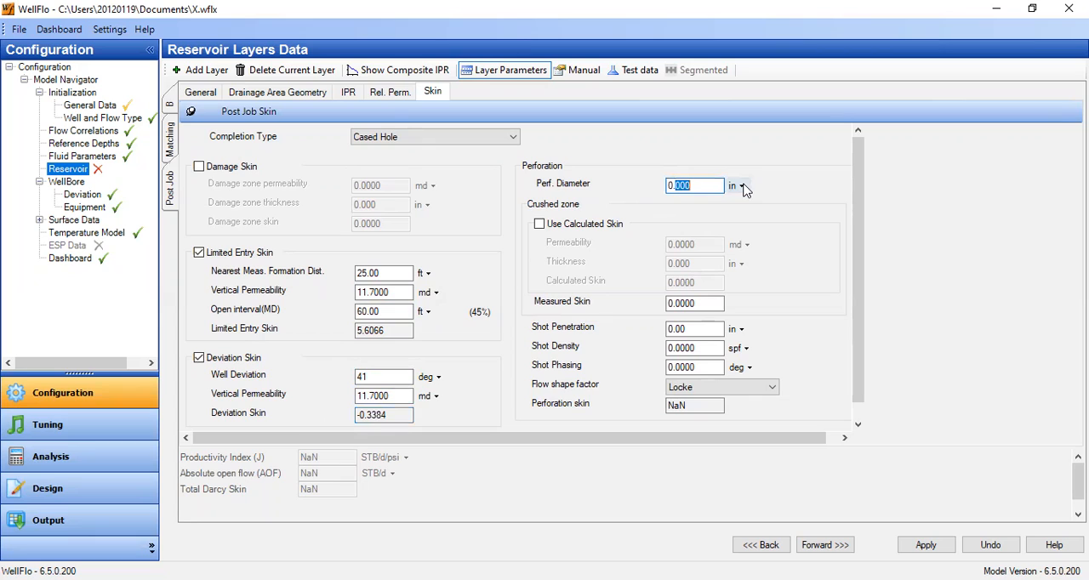
{"action": "type", "text": "37"}
{"action": "left_click_drag", "start_coordinate": [693, 328], "coordinate": [752, 328]}
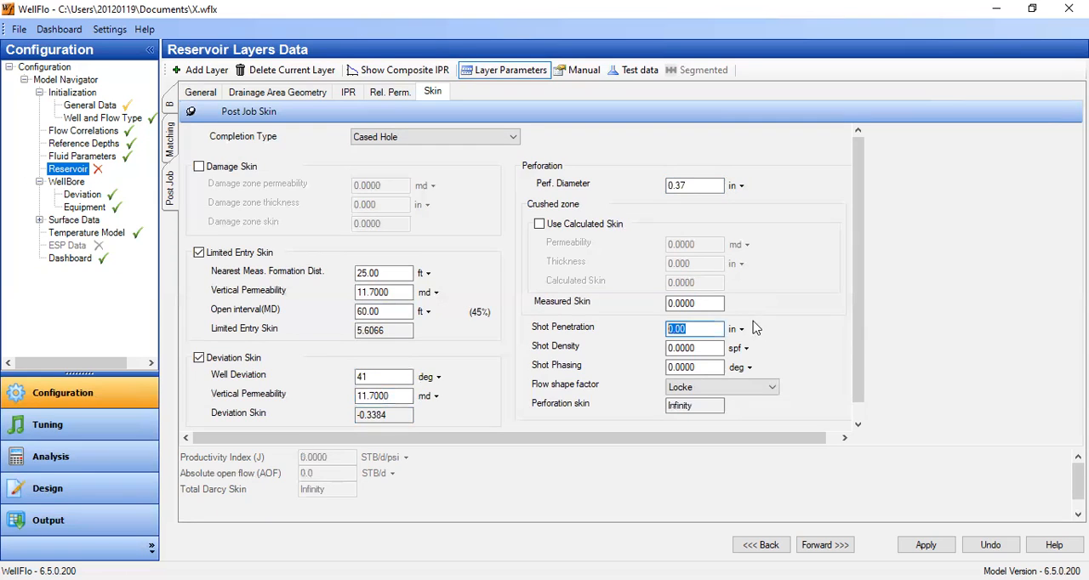
{"action": "left_click", "coordinate": [740, 331]}
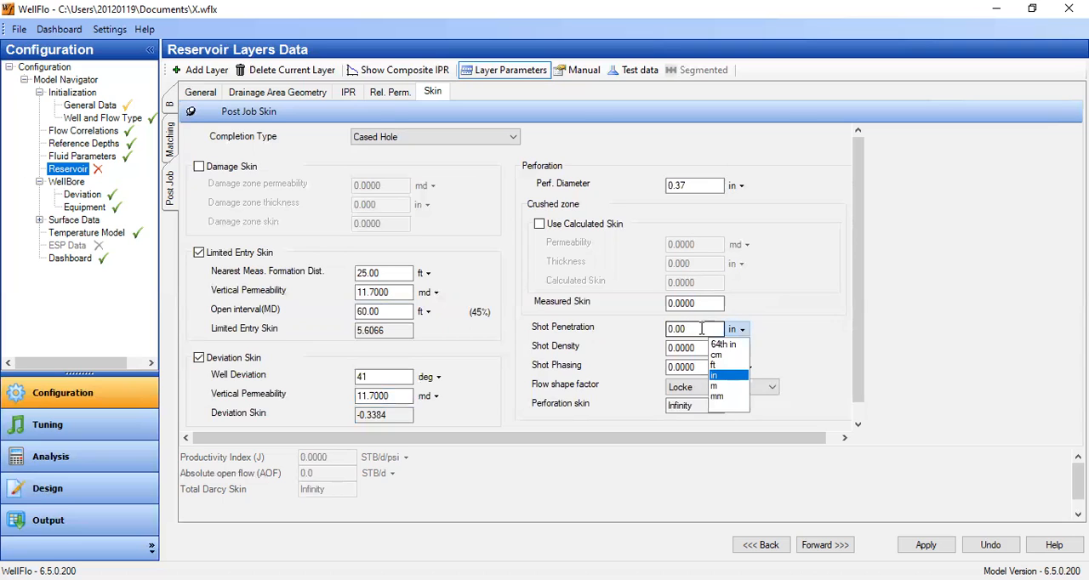
{"action": "left_click", "coordinate": [639, 331]}
{"action": "type", "text": "39.6"}
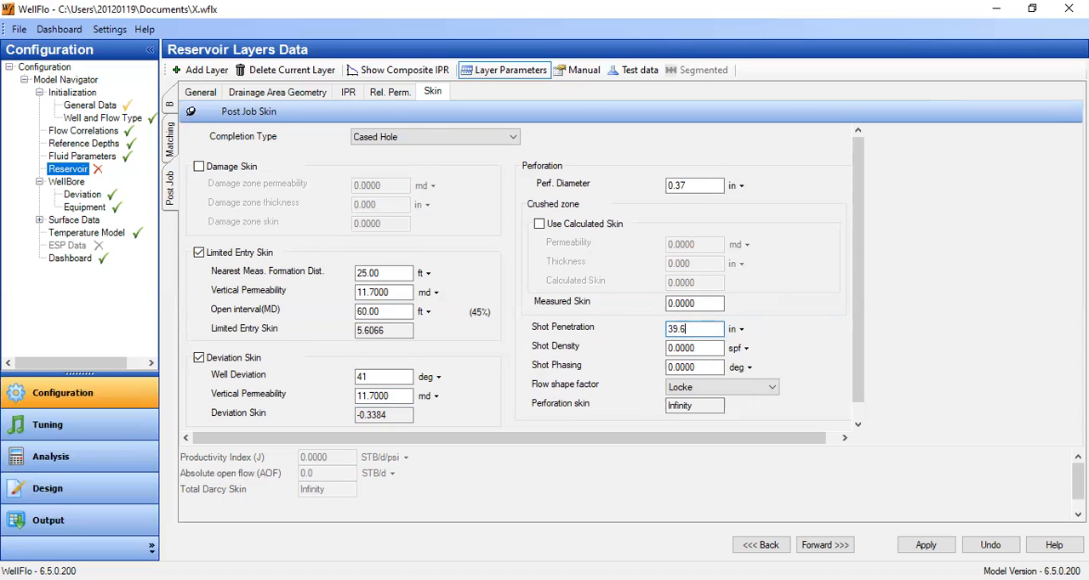
{"action": "key", "text": "Tab"}
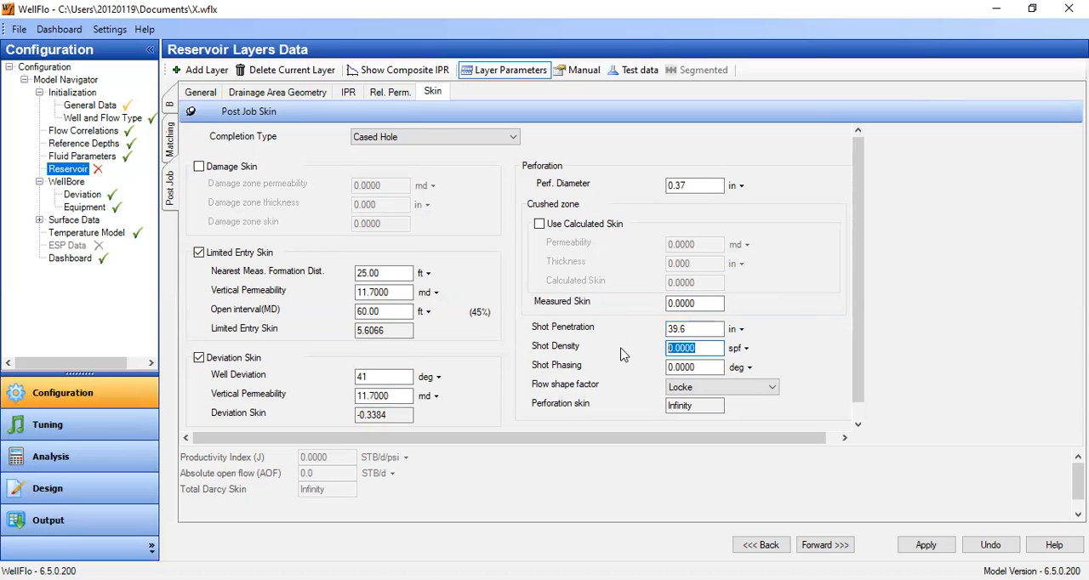
Set the Post Job layer's shot density to 5 spf and its shot phasing to 60 degrees.
{"action": "type", "text": "5"}
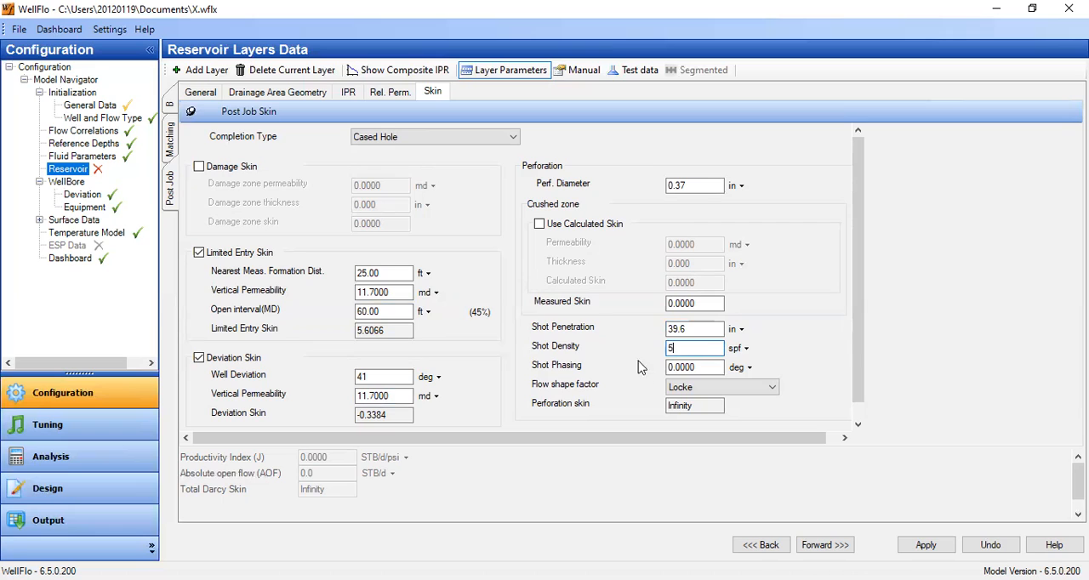
{"action": "left_click", "coordinate": [706, 372]}
{"action": "type", "text": "60"}
{"action": "left_click", "coordinate": [685, 348]}
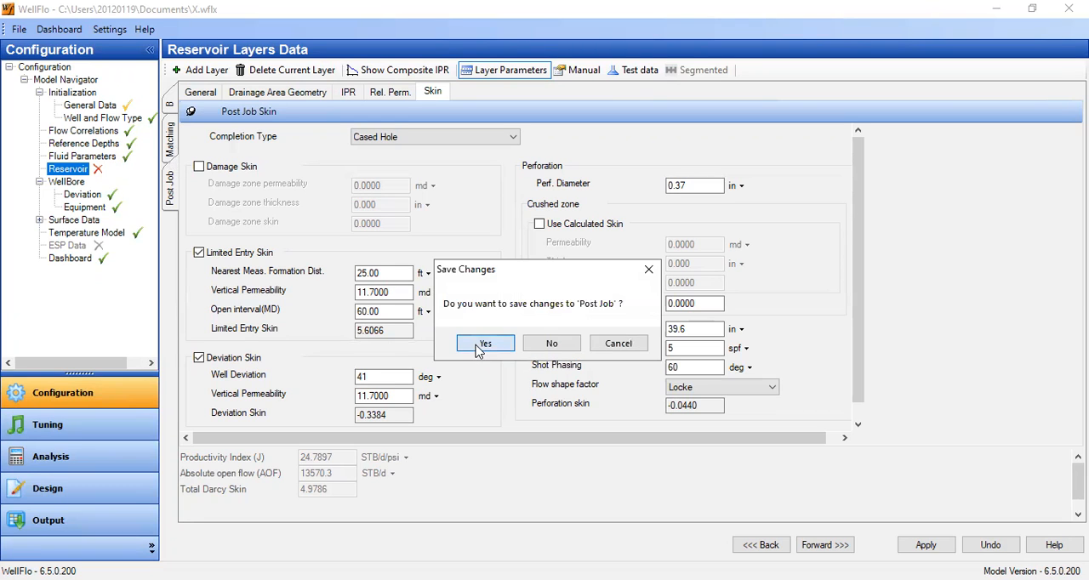
Save the Post Job changes, check the Matching layer's skin data for comparison, and return to Post Job, saving Matching too.
{"action": "left_click", "coordinate": [477, 348]}
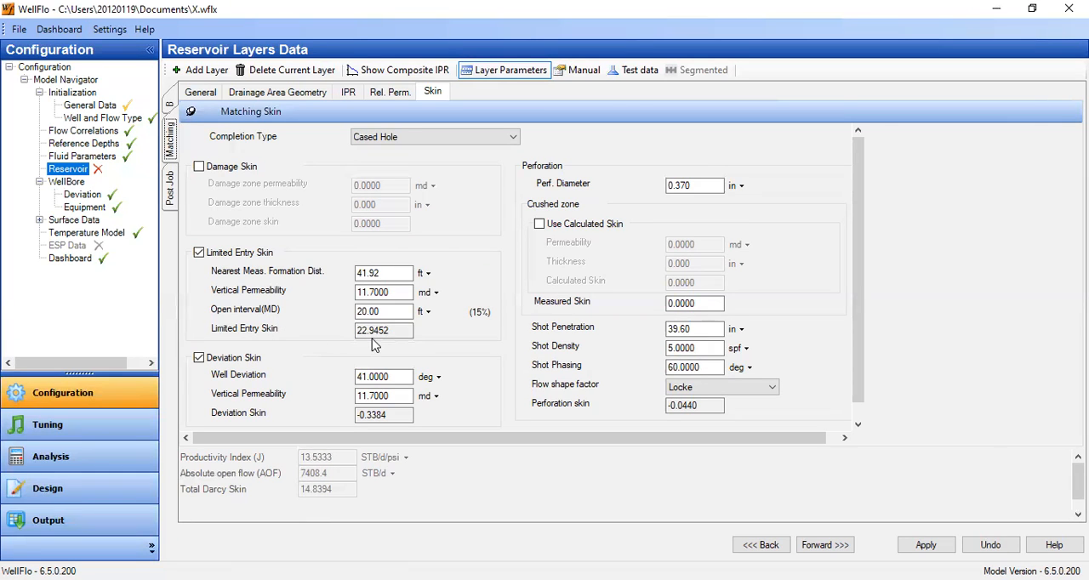
{"action": "left_click", "coordinate": [170, 196]}
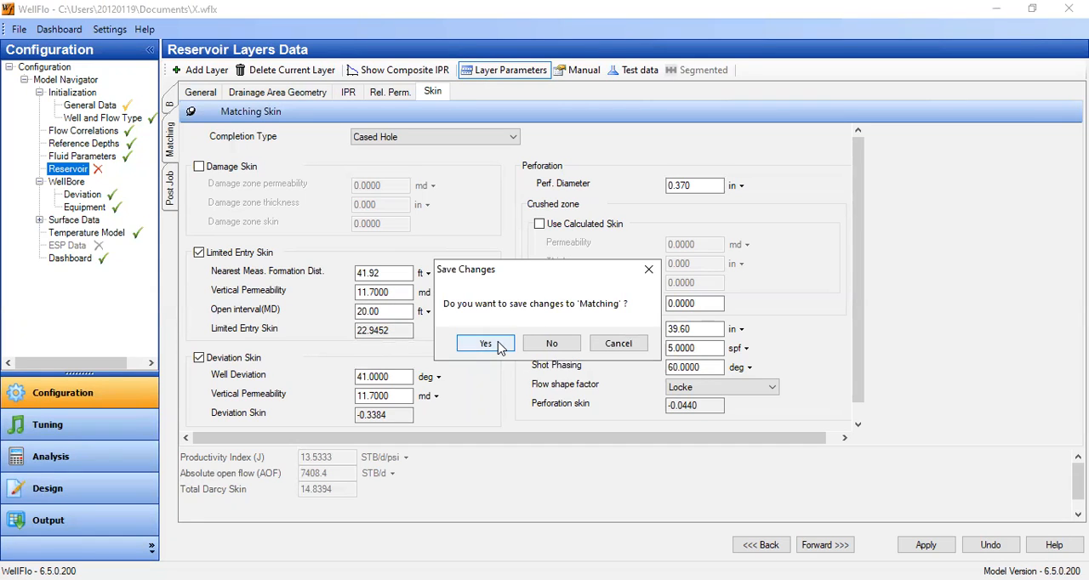
{"action": "left_click", "coordinate": [499, 345]}
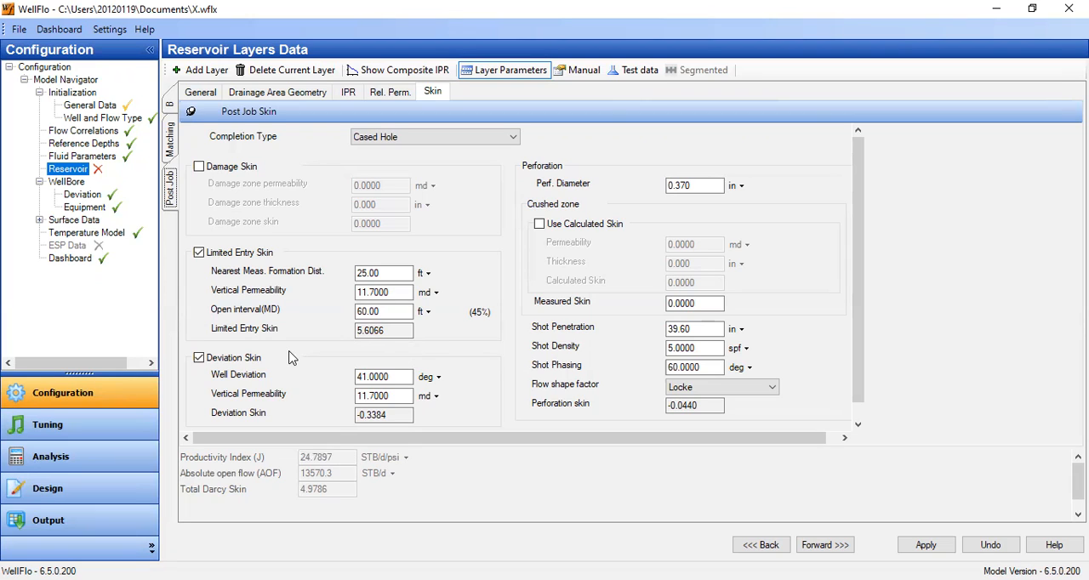
Save the model file with the pending Post Job changes applied, accepting the save even though the model is incomplete.
{"action": "left_click", "coordinate": [19, 29]}
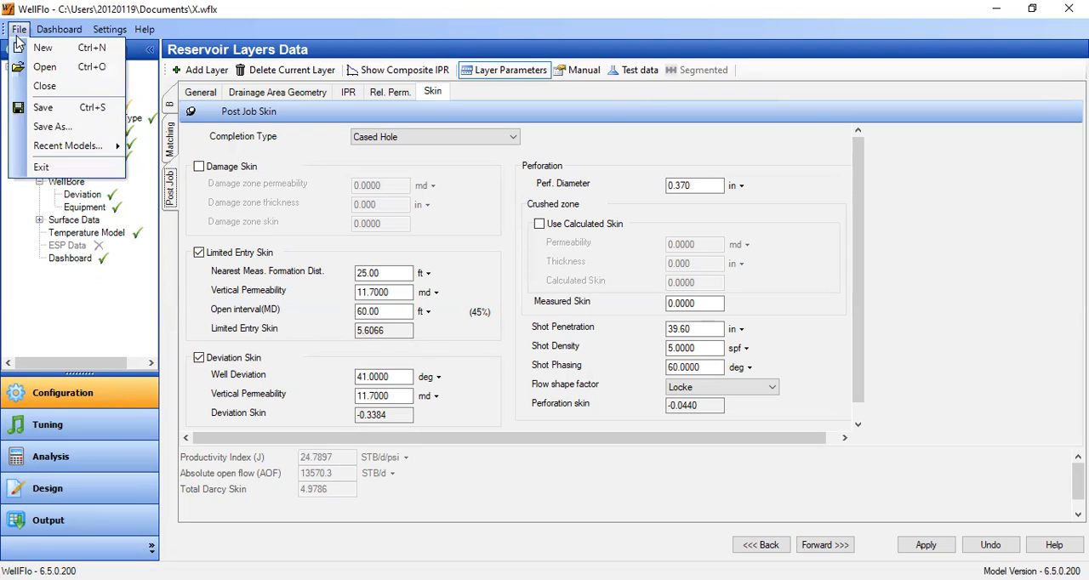
{"action": "left_click", "coordinate": [44, 107]}
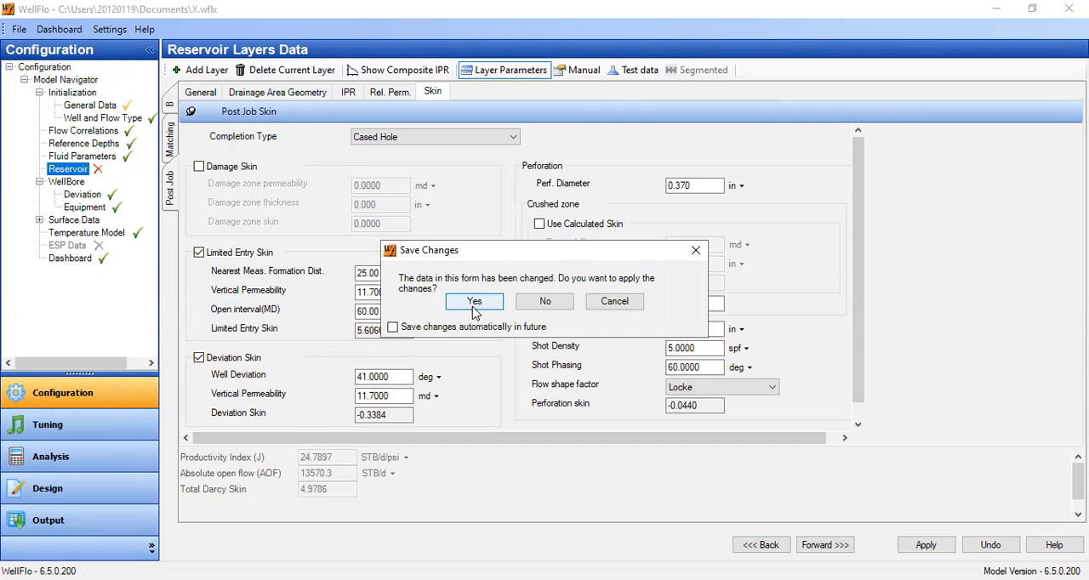
{"action": "left_click", "coordinate": [474, 302]}
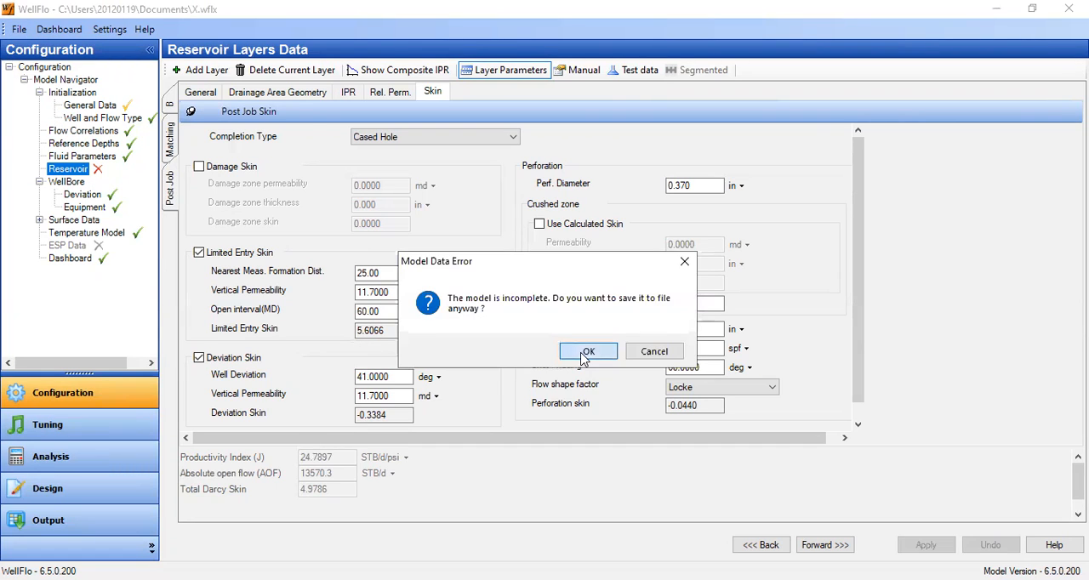
{"action": "left_click", "coordinate": [585, 353]}
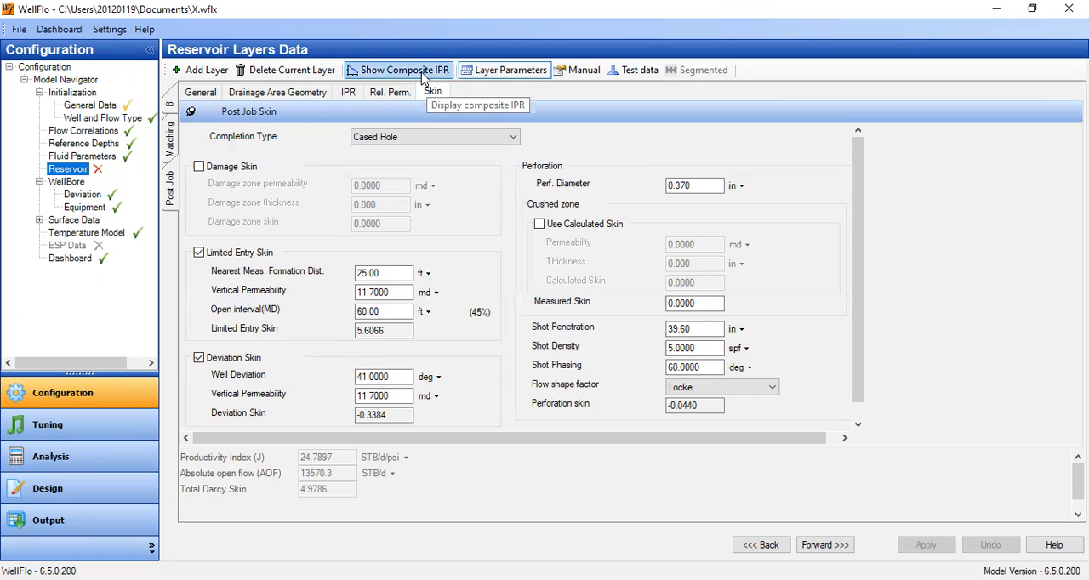
Check the composite IPR view and return to the layer data.
{"action": "left_click", "coordinate": [424, 78]}
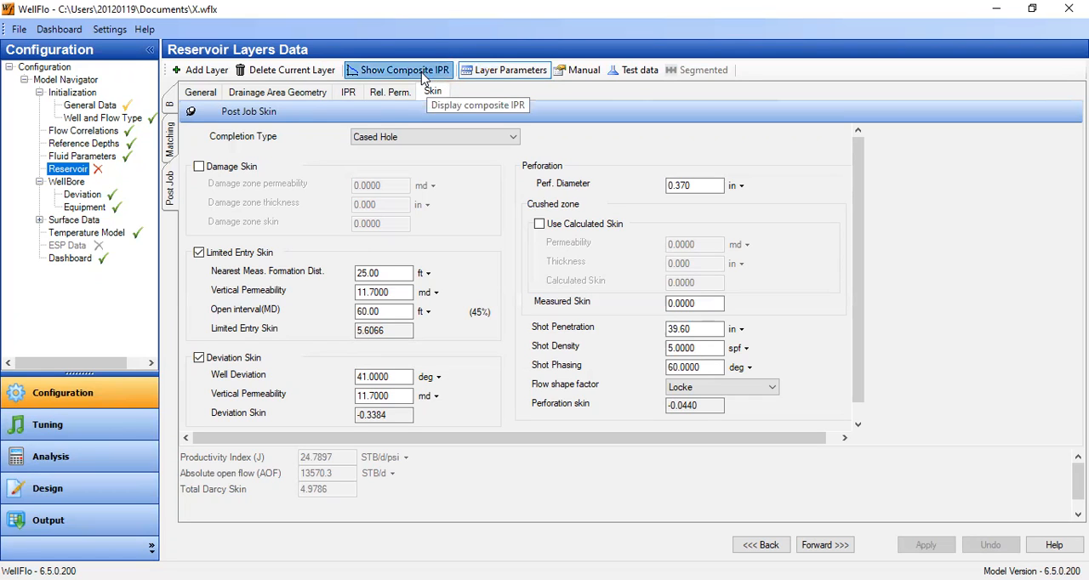
{"action": "left_click", "coordinate": [488, 75]}
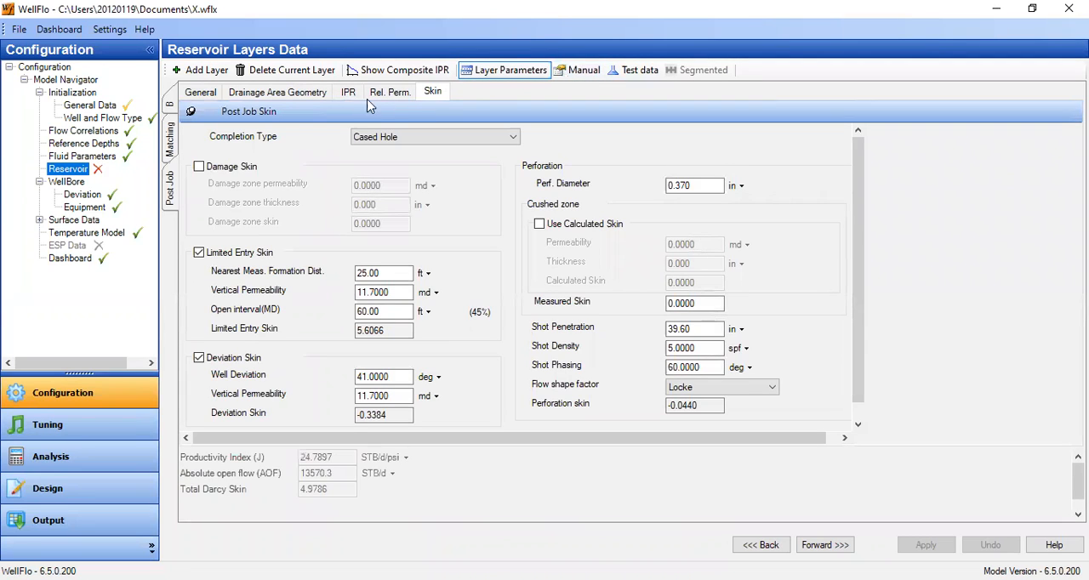
{"action": "left_click", "coordinate": [375, 77]}
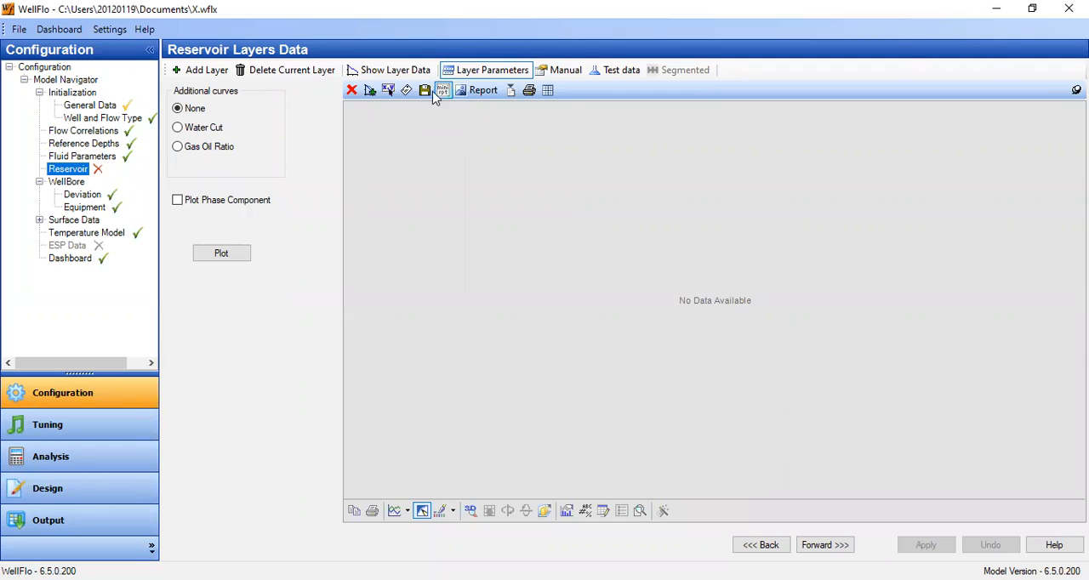
{"action": "left_click", "coordinate": [389, 71]}
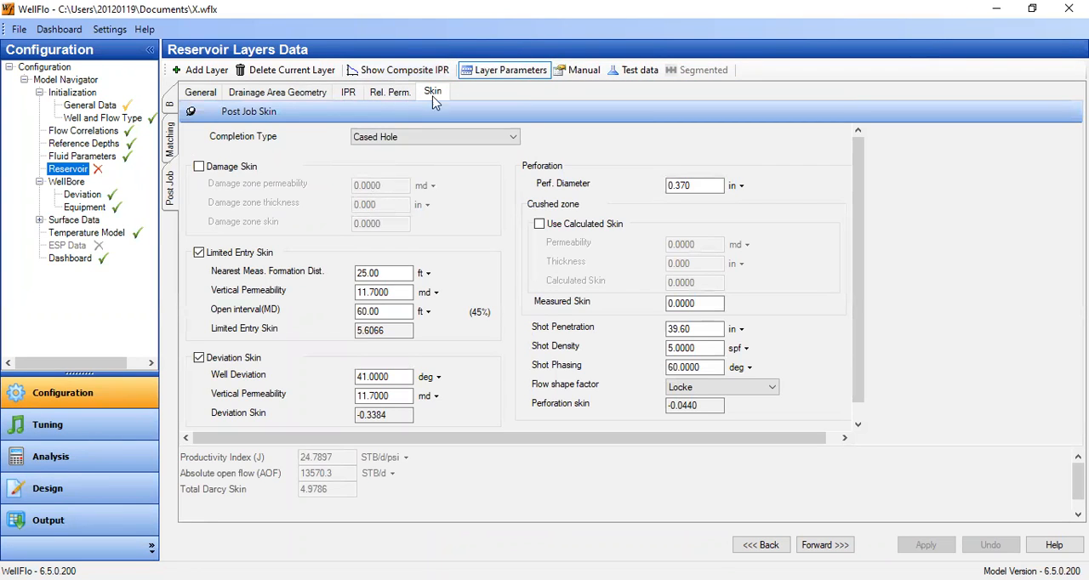
Review layer B's general data, drainage area geometry, skin, relative permeability and IPR, ending on its general data.
{"action": "left_click", "coordinate": [172, 106]}
{"action": "left_click", "coordinate": [489, 343]}
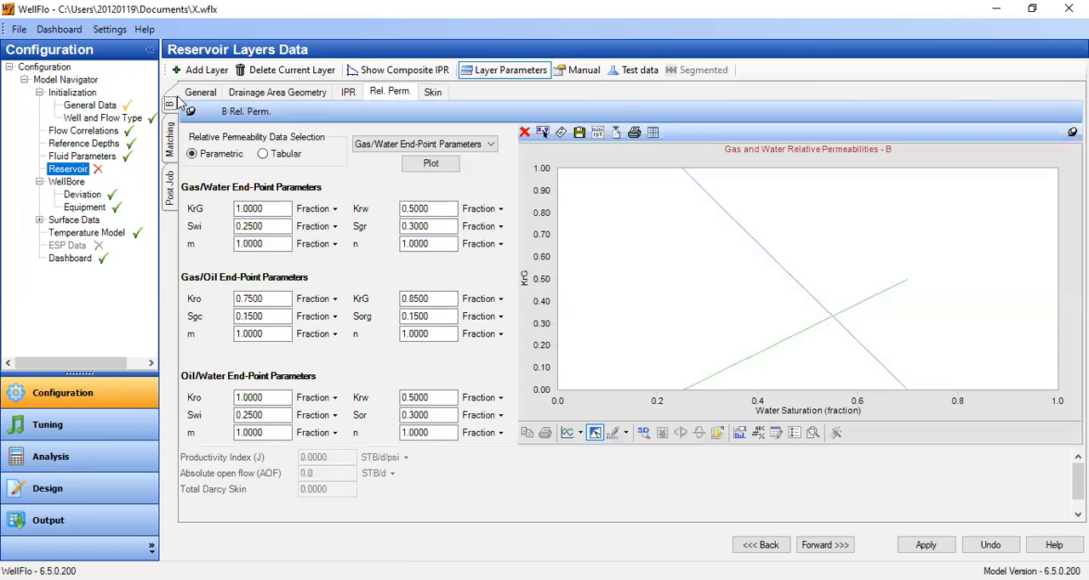
{"action": "left_click", "coordinate": [212, 94]}
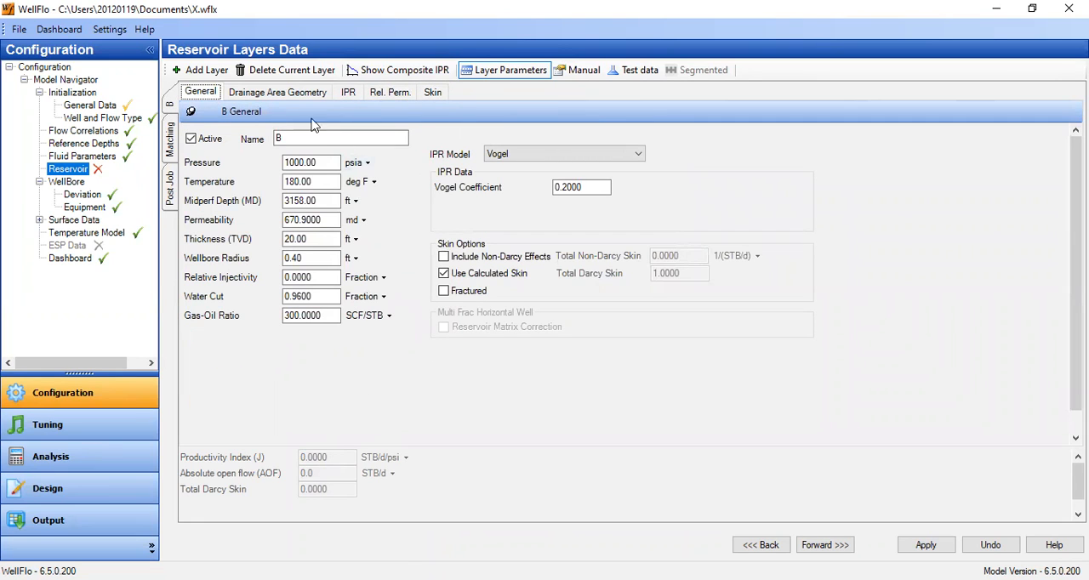
{"action": "left_click", "coordinate": [277, 95]}
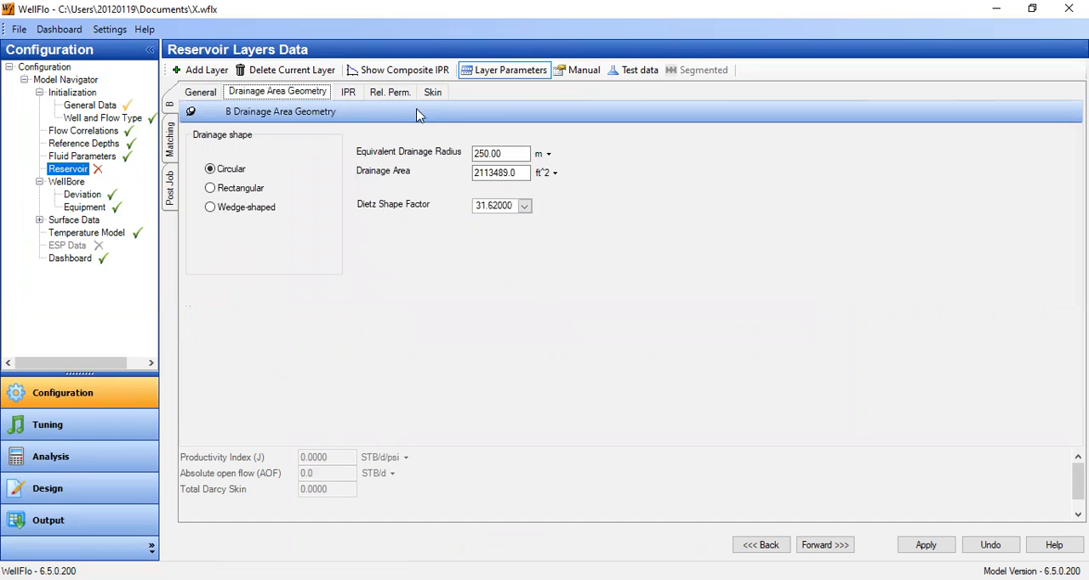
{"action": "left_click", "coordinate": [434, 94]}
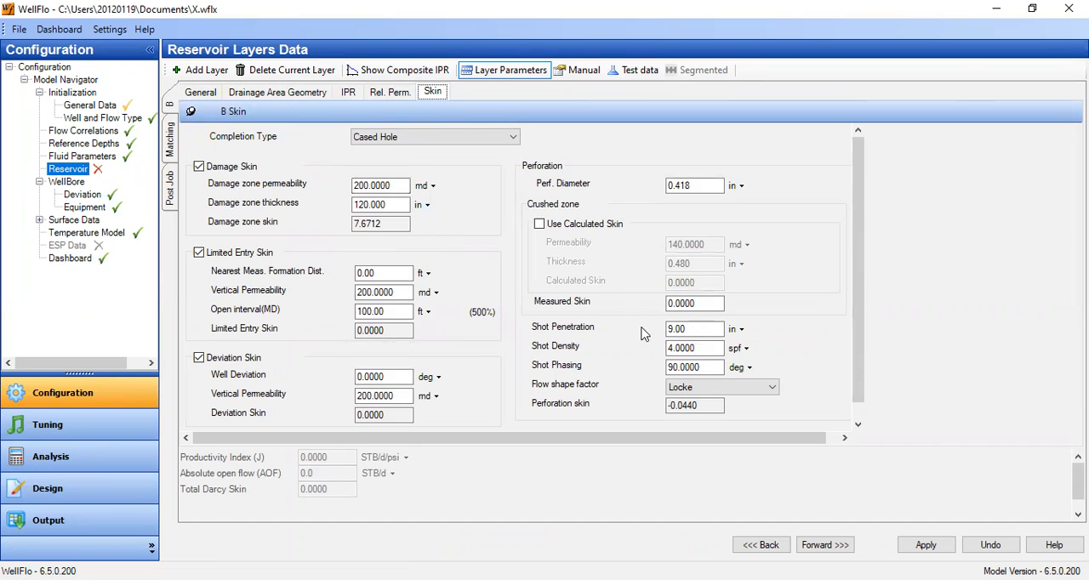
{"action": "left_click", "coordinate": [389, 93]}
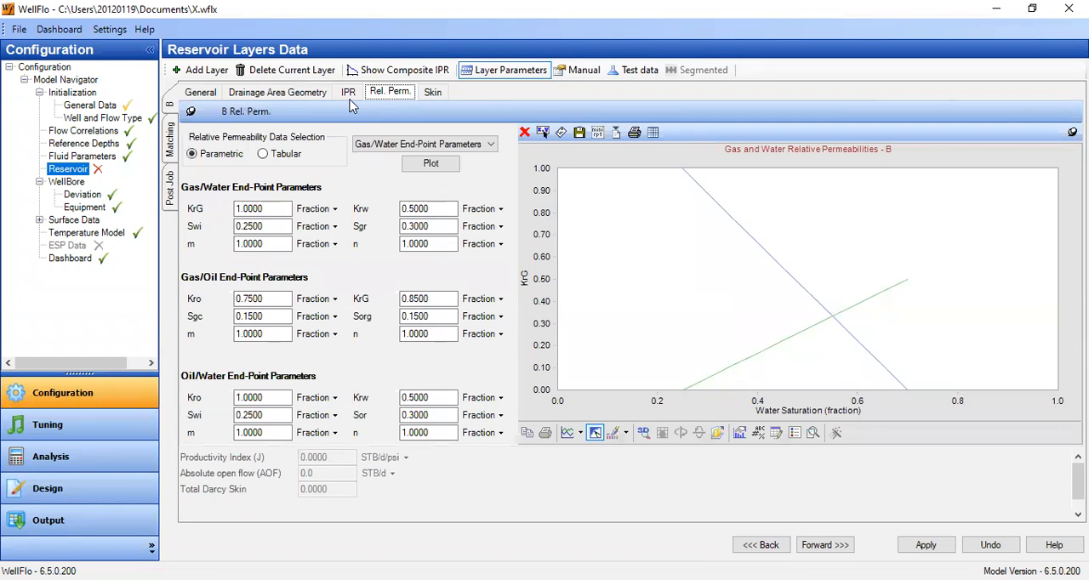
{"action": "left_click", "coordinate": [352, 97]}
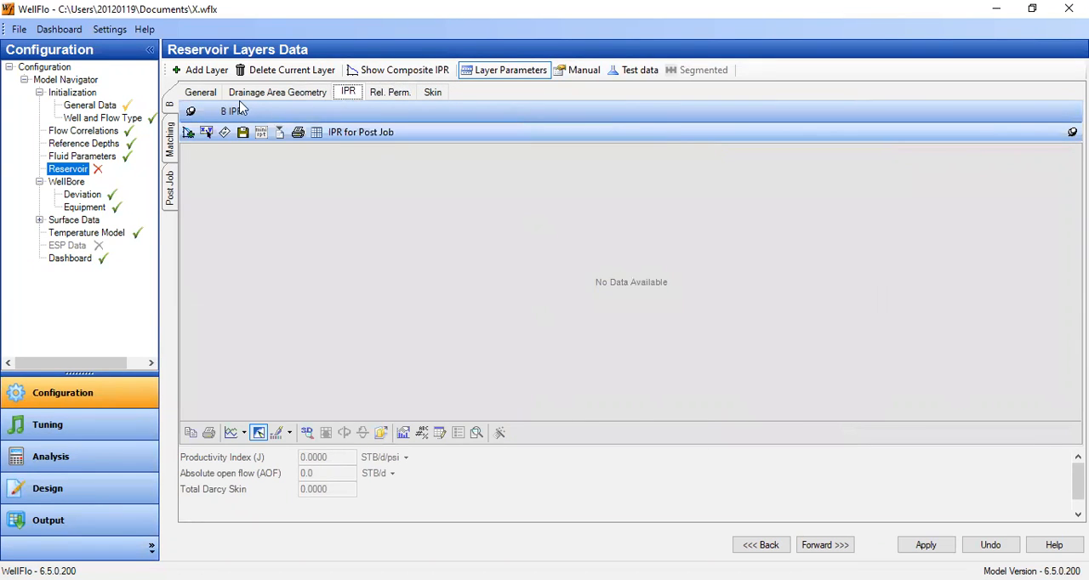
{"action": "left_click", "coordinate": [208, 94]}
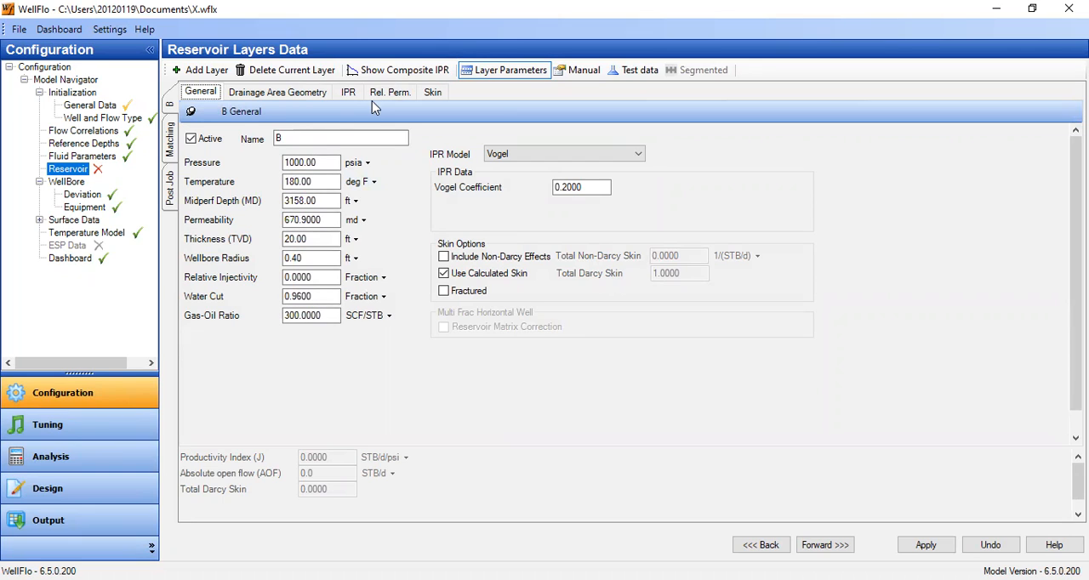
Set layer B's permeability to 117 md and its thickness to 100 ft.
{"action": "left_click_drag", "start_coordinate": [330, 222], "coordinate": [223, 213]}
{"action": "type", "text": "117"}
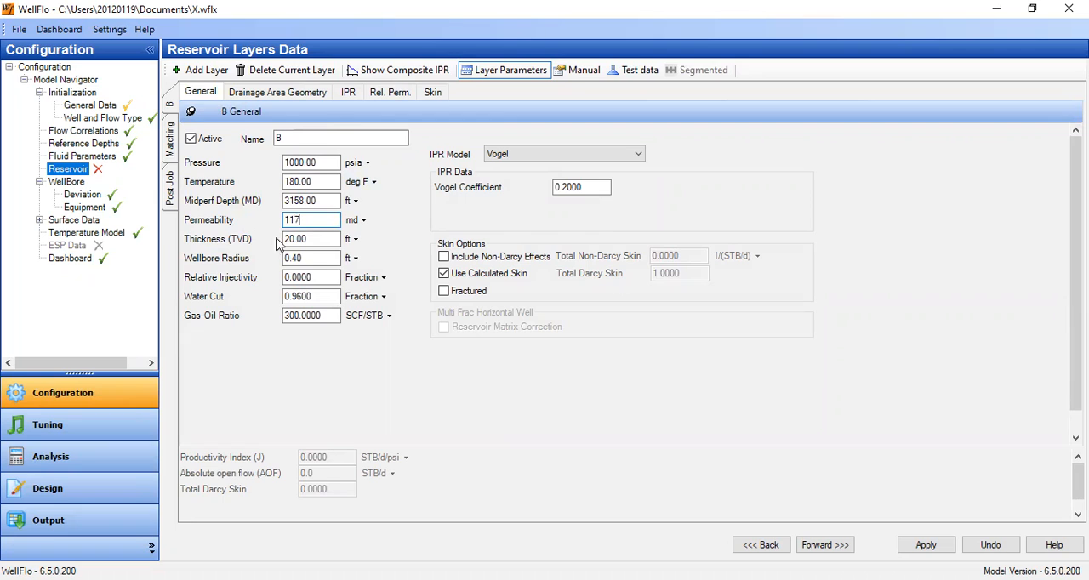
{"action": "left_click_drag", "start_coordinate": [336, 243], "coordinate": [255, 239]}
{"action": "type", "text": "10"}
Exclude layer B's damage skin and set its limited entry nearest measured formation distance to 41.92 ft.
{"action": "left_click", "coordinate": [432, 92]}
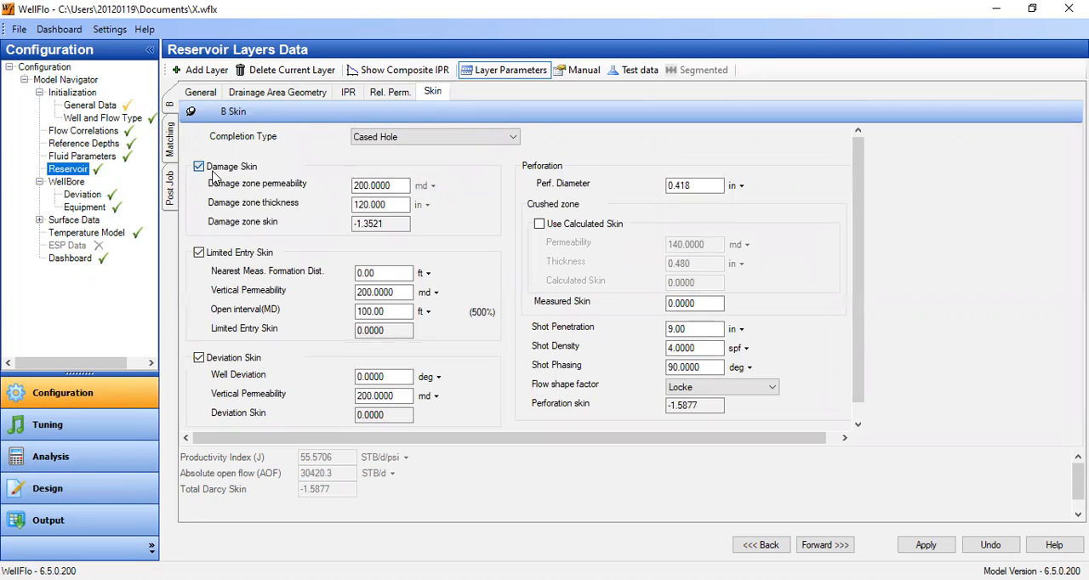
{"action": "left_click", "coordinate": [220, 167]}
{"action": "left_click_drag", "start_coordinate": [386, 272], "coordinate": [310, 258]}
{"action": "type", "text": "41.92"}
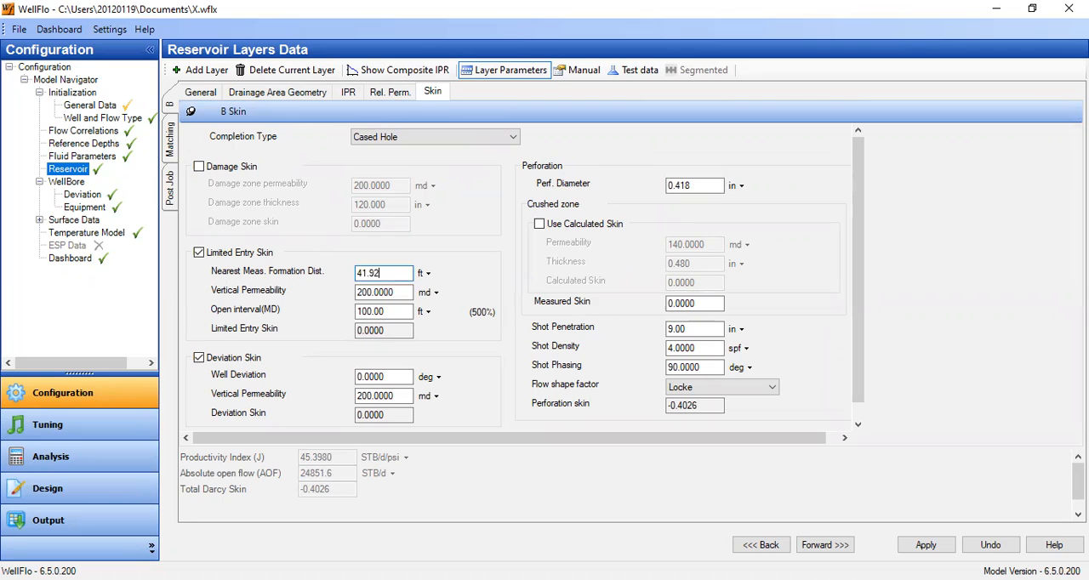
Set layer B's limited entry vertical permeability to 11.7 md and its open interval to 20 ft.
{"action": "left_click", "coordinate": [396, 293]}
{"action": "left_click_drag", "start_coordinate": [401, 293], "coordinate": [334, 305]}
{"action": "type", "text": "11.7"}
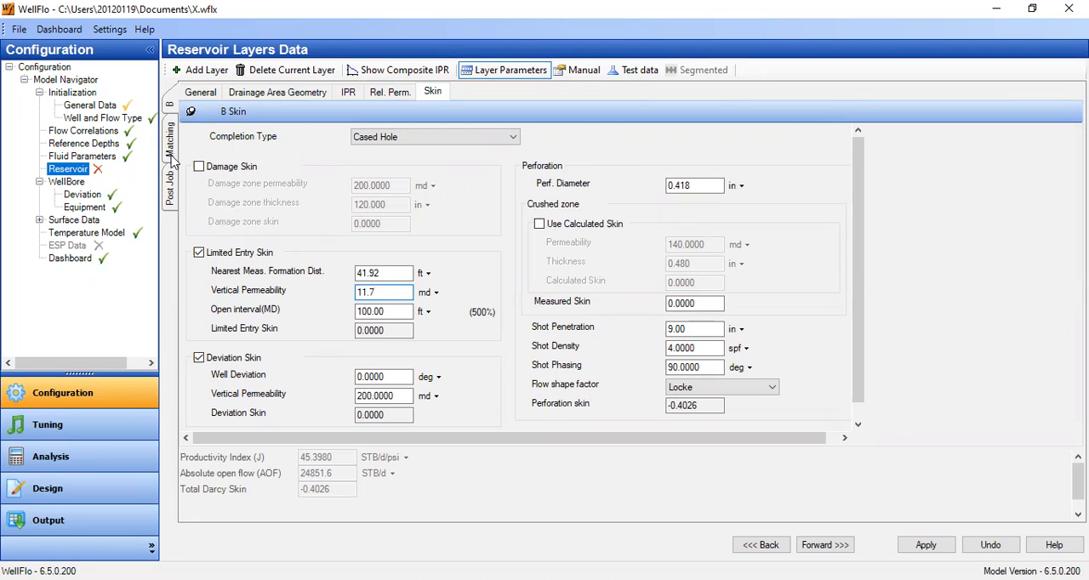
{"action": "key", "text": "Tab"}
{"action": "type", "text": "20"}
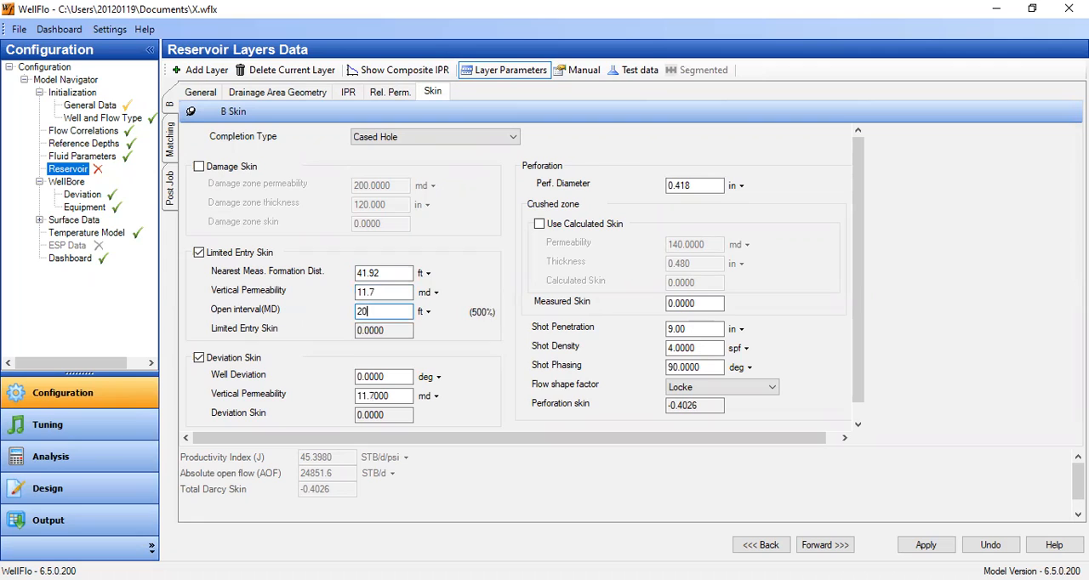
{"action": "key", "text": "Tab"}
{"action": "left_click", "coordinate": [405, 292]}
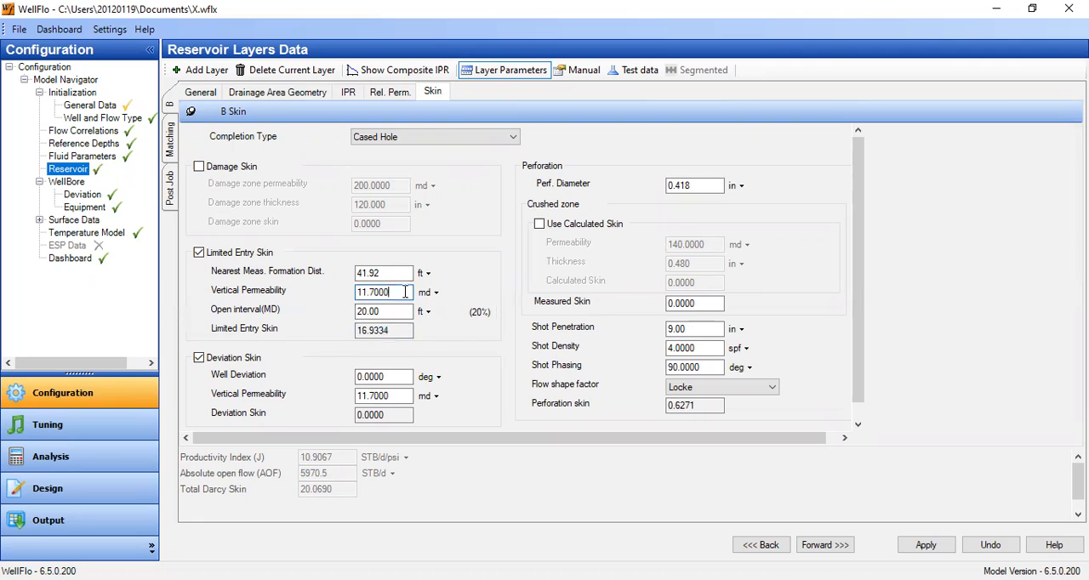
Set layer B's well deviation to 41 degrees for the deviation skin.
{"action": "left_click", "coordinate": [392, 376]}
{"action": "left_click_drag", "start_coordinate": [398, 377], "coordinate": [281, 367]}
{"action": "type", "text": "41"}
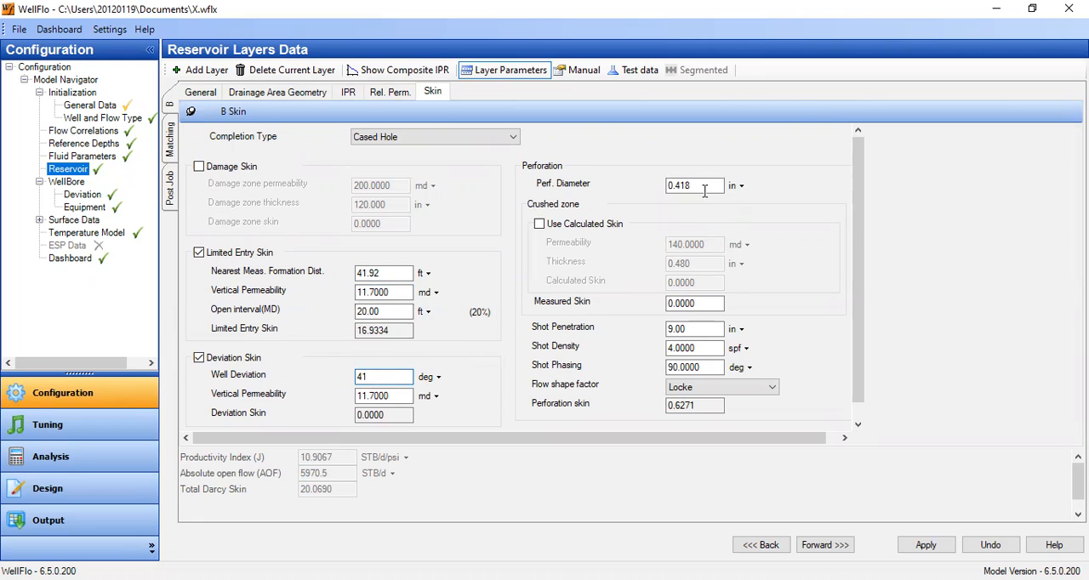
Set layer B's perforation diameter to 0.37 in and its shot penetration to 39.6 in.
{"action": "left_click_drag", "start_coordinate": [677, 186], "coordinate": [724, 194]}
{"action": "key", "text": "BackSpace"}
{"action": "type", "text": "37"}
{"action": "left_click", "coordinate": [723, 330]}
{"action": "left_click", "coordinate": [740, 334]}
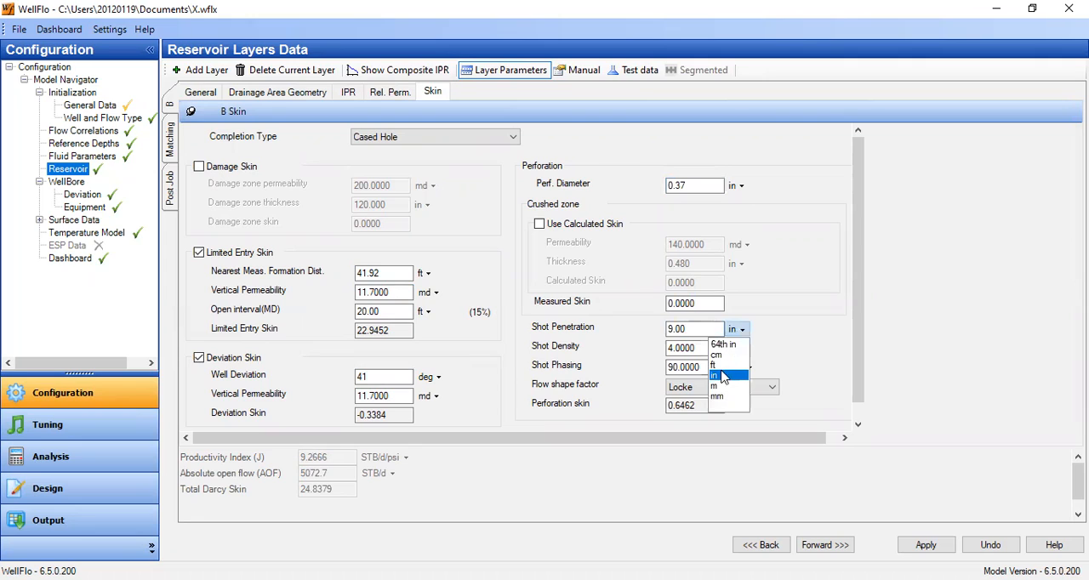
{"action": "left_click_drag", "start_coordinate": [701, 332], "coordinate": [620, 323]}
{"action": "type", "text": "39"}
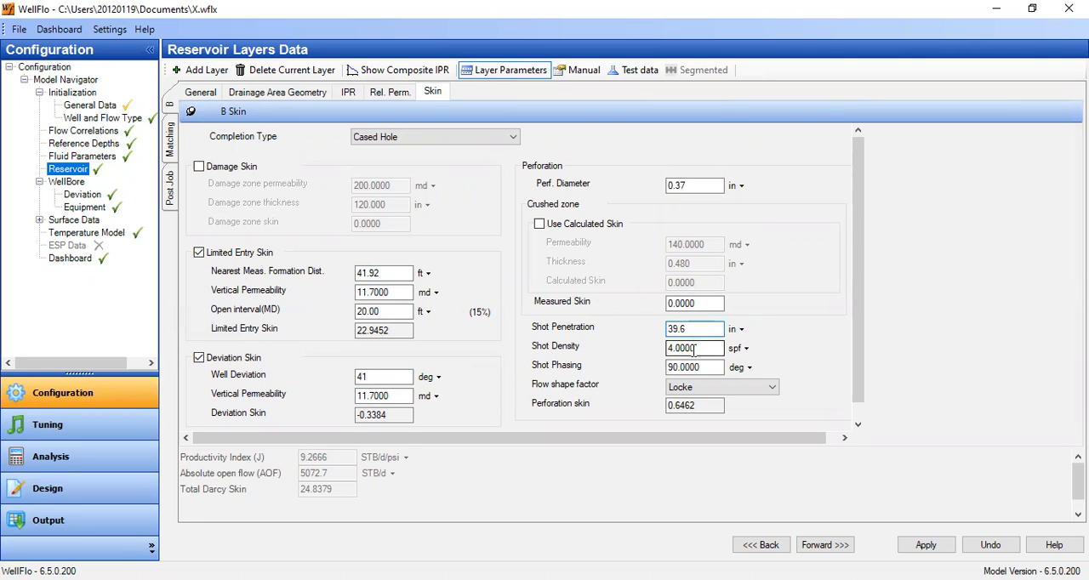
Set layer B's shot density to 5 spf and shot phasing to 60 degrees, and switch to the Matching layer, saving the changes.
{"action": "left_click_drag", "start_coordinate": [699, 348], "coordinate": [605, 366]}
{"action": "type", "text": "5"}
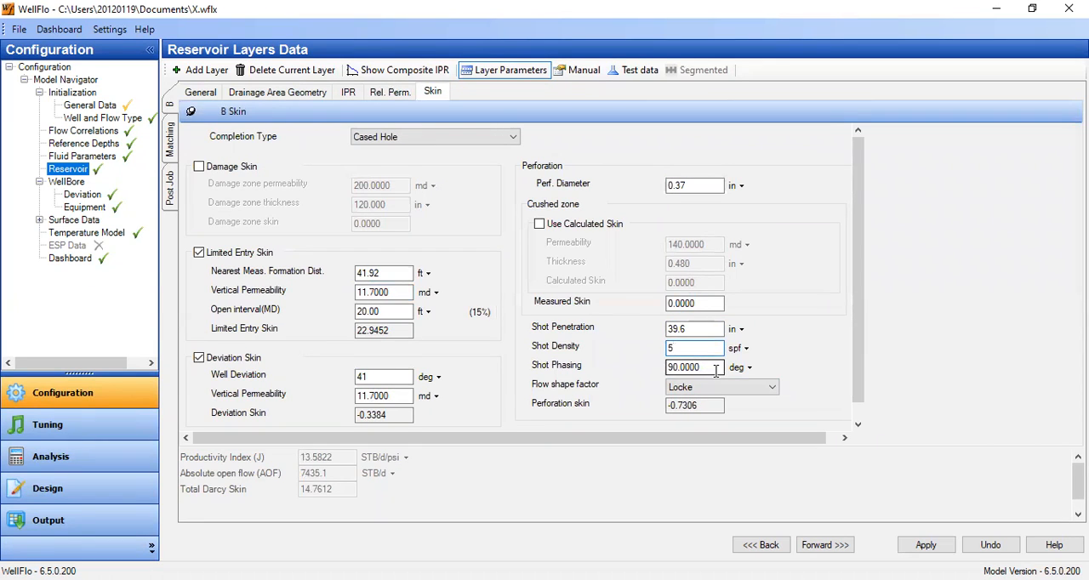
{"action": "left_click_drag", "start_coordinate": [696, 368], "coordinate": [593, 387]}
{"action": "type", "text": "60"}
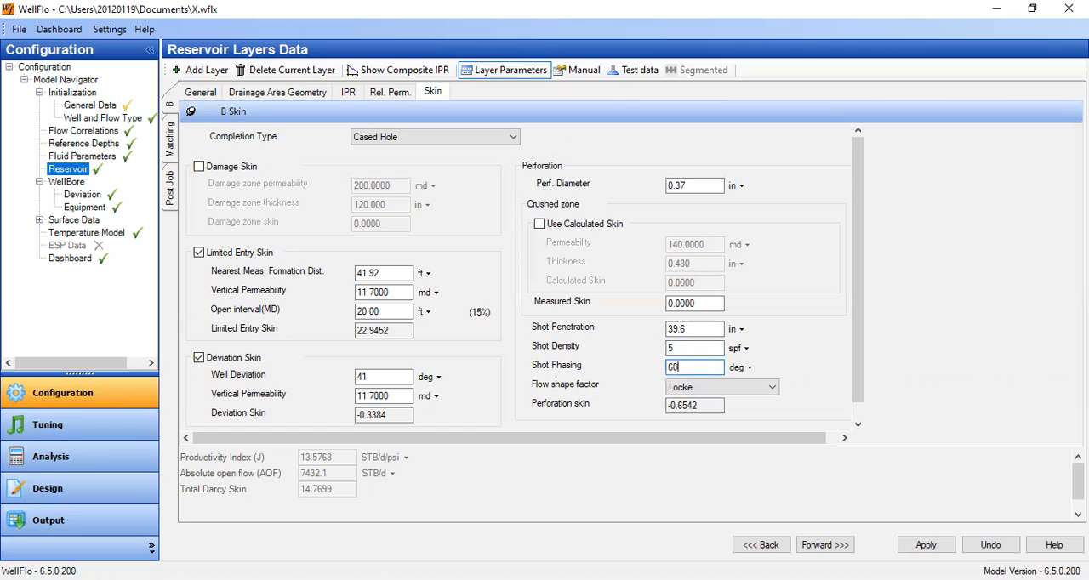
{"action": "left_click", "coordinate": [681, 348]}
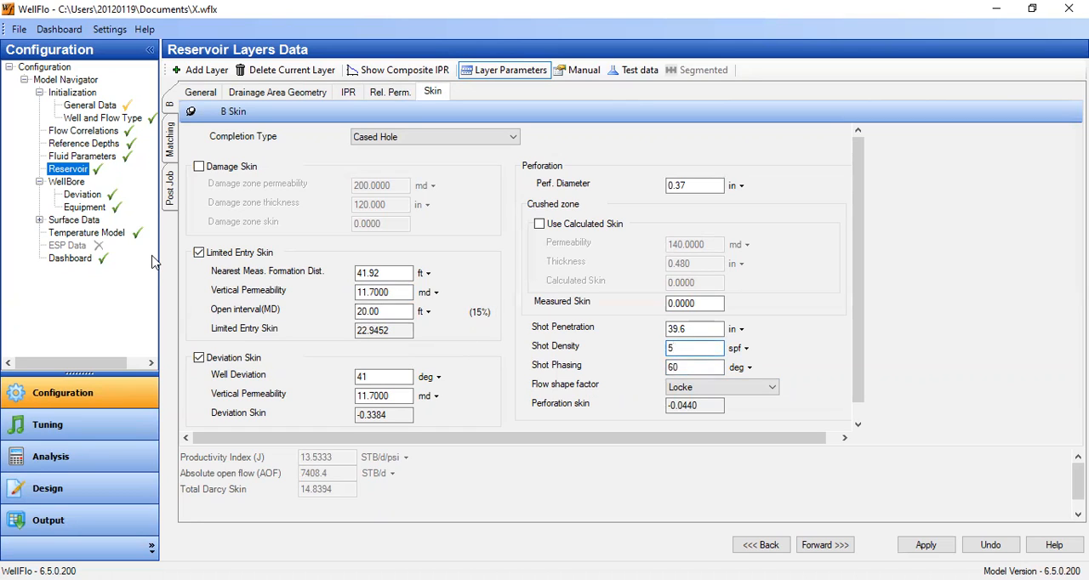
{"action": "left_click", "coordinate": [170, 149]}
{"action": "left_click", "coordinate": [506, 348]}
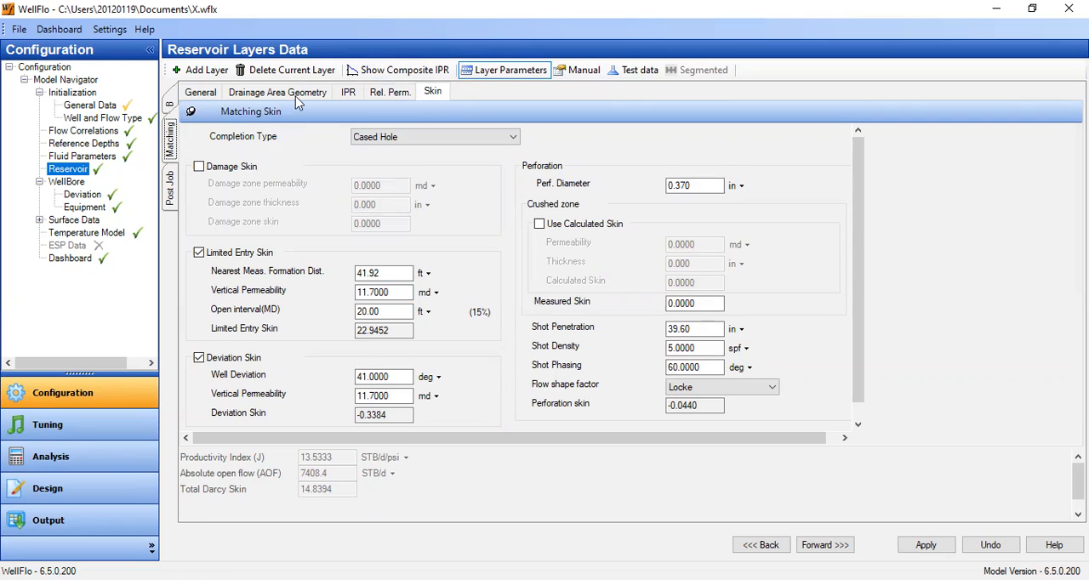
Plot the composite IPR of the reservoir layers and show the chart legend.
{"action": "left_click", "coordinate": [393, 72]}
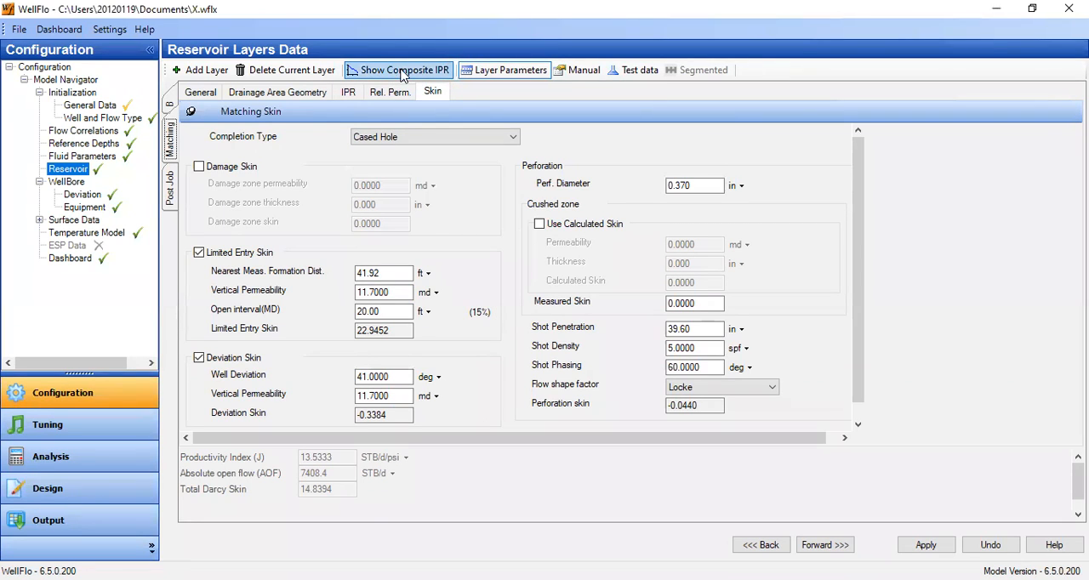
{"action": "left_click", "coordinate": [403, 75]}
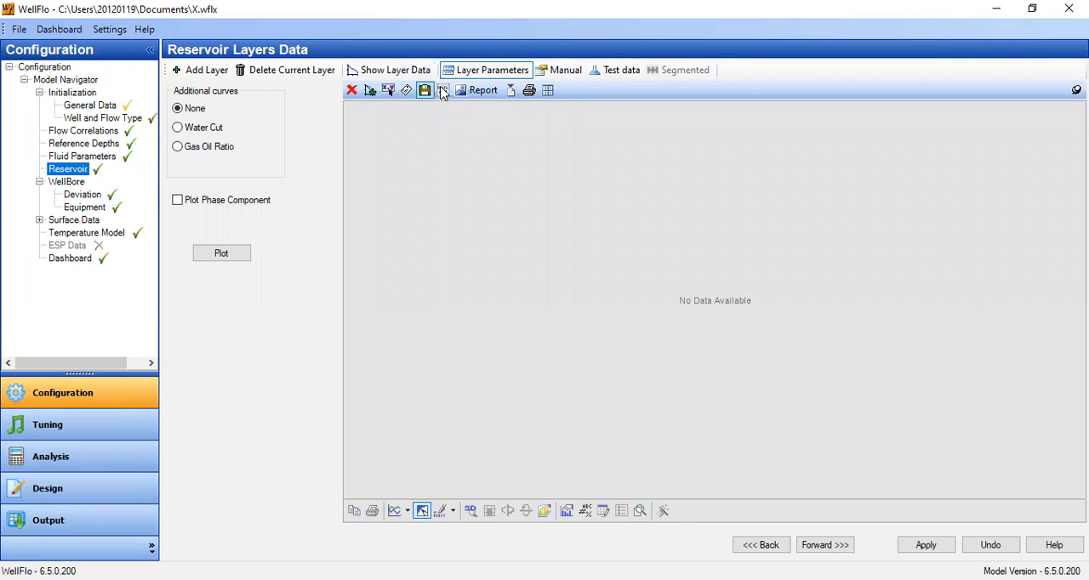
{"action": "left_click", "coordinate": [228, 259]}
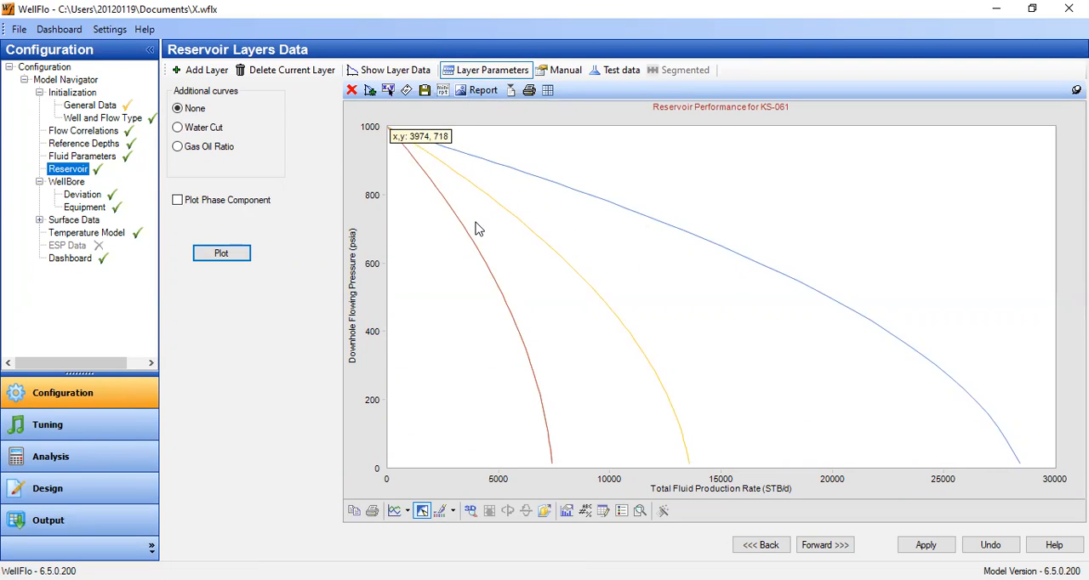
{"action": "left_click", "coordinate": [623, 513]}
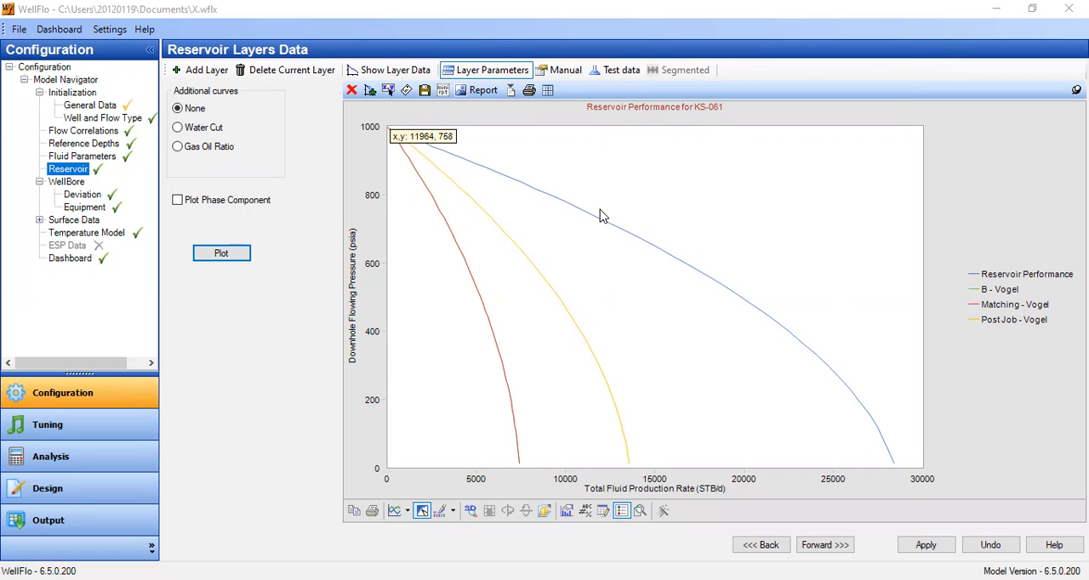
Recolor the Reservoir Performance curve white to hide it against the chart background.
{"action": "right_click", "coordinate": [691, 272]}
{"action": "mouse_move", "coordinate": [775, 332]}
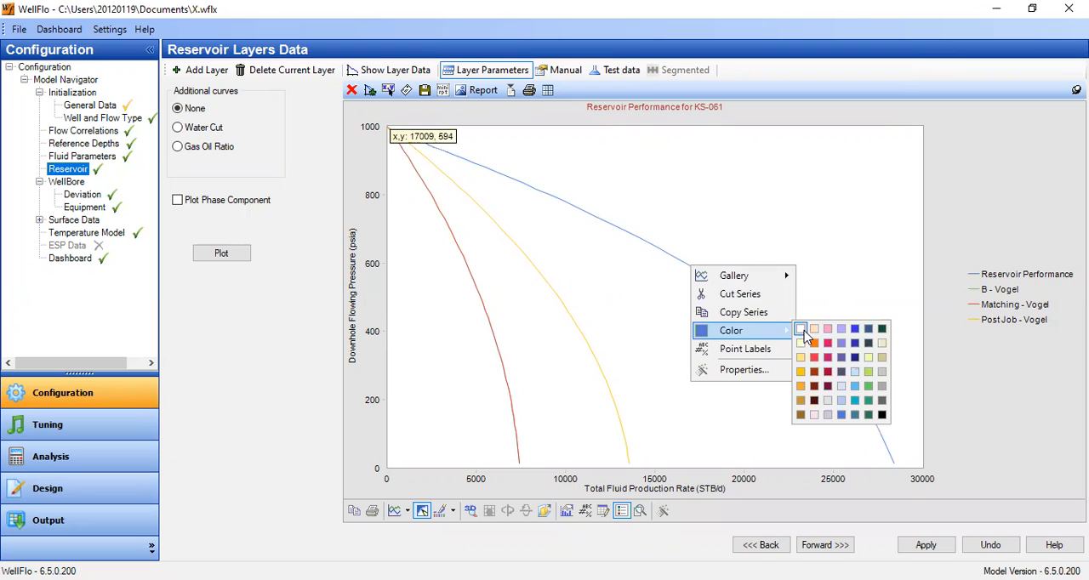
{"action": "left_click", "coordinate": [850, 321]}
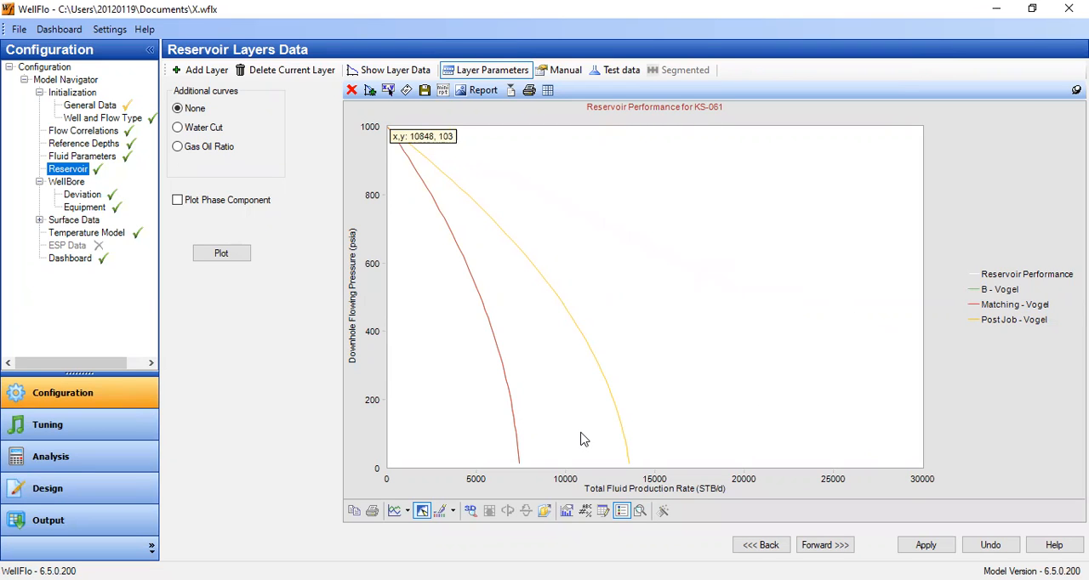
Set the maximum of the chart's total fluid production rate axis to 15000.
{"action": "right_click", "coordinate": [573, 486]}
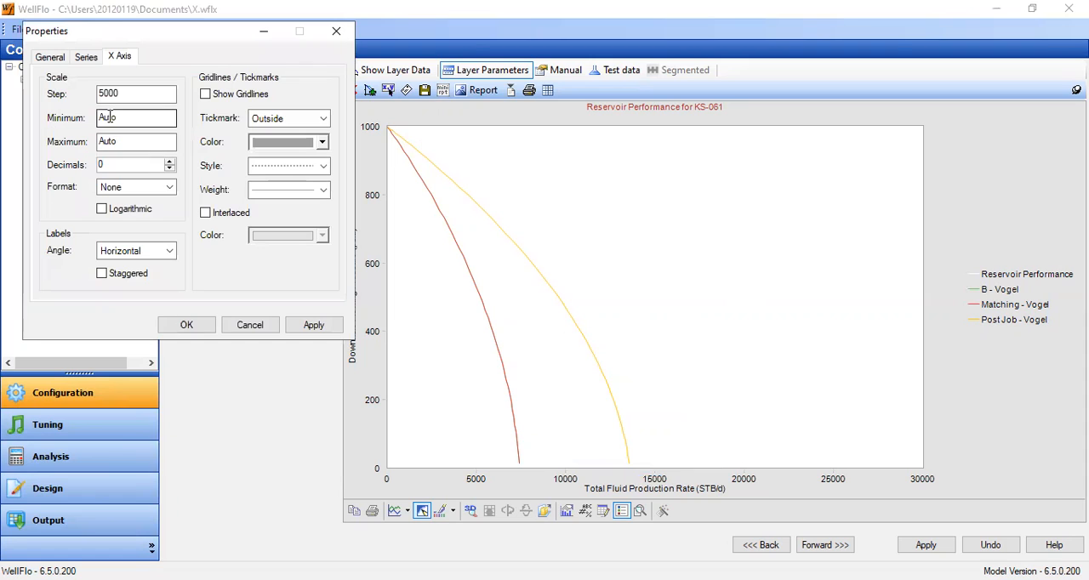
{"action": "left_click", "coordinate": [105, 139]}
{"action": "left_click_drag", "start_coordinate": [120, 140], "coordinate": [51, 128]}
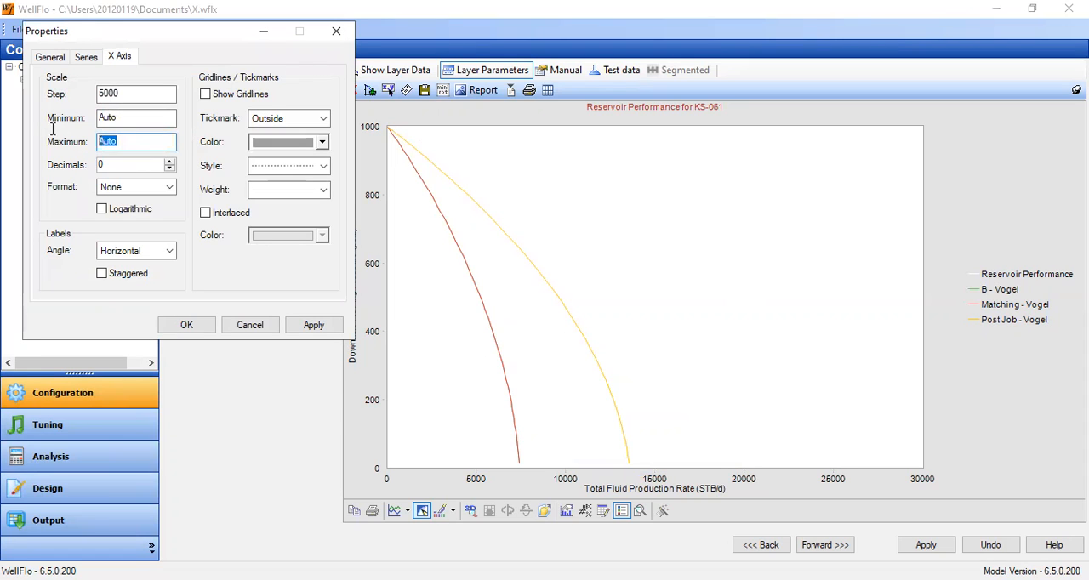
{"action": "type", "text": "15000"}
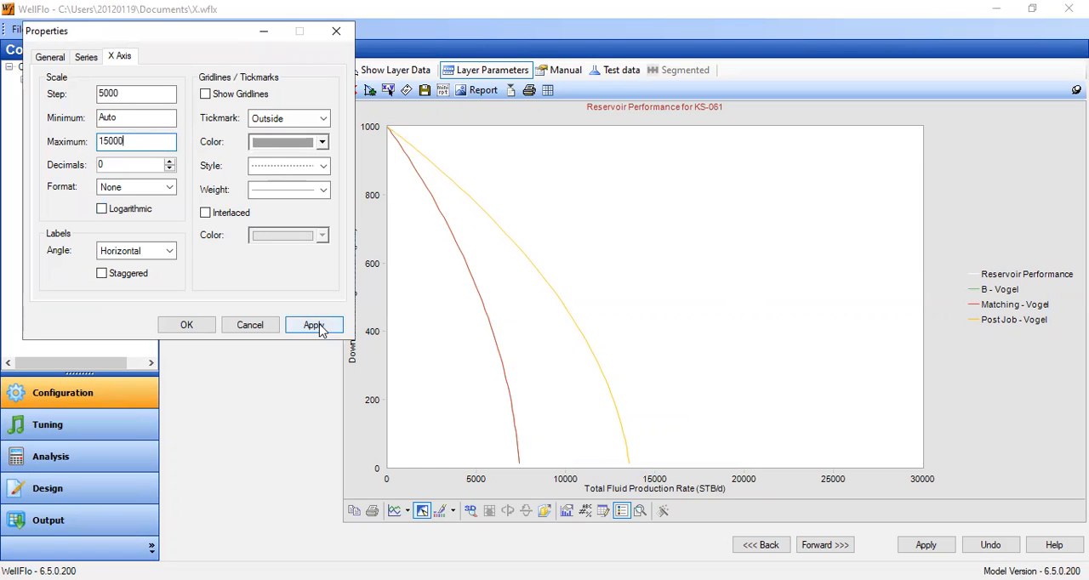
{"action": "left_click", "coordinate": [315, 326]}
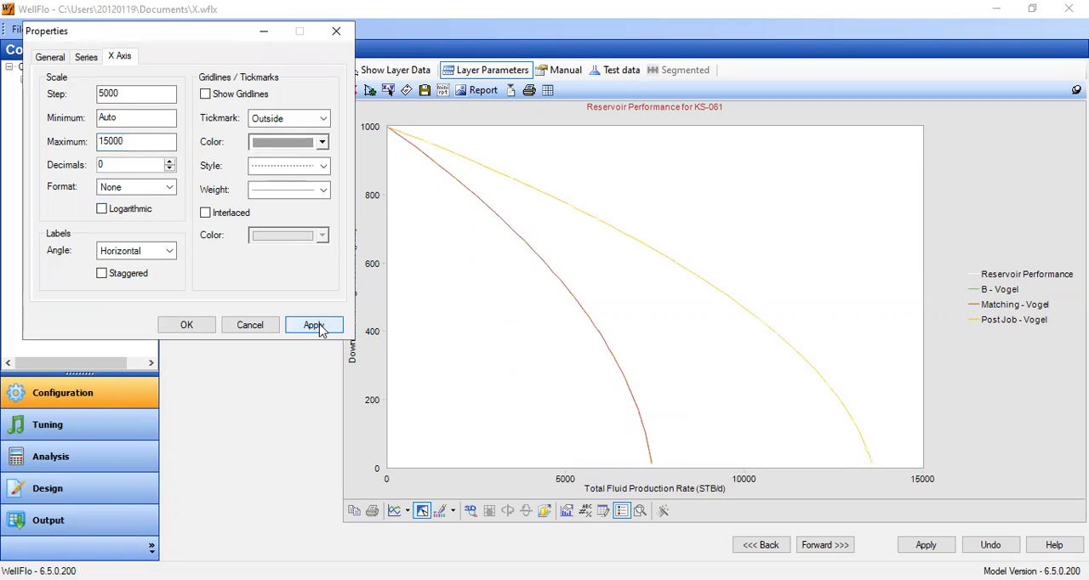
{"action": "left_click", "coordinate": [186, 326]}
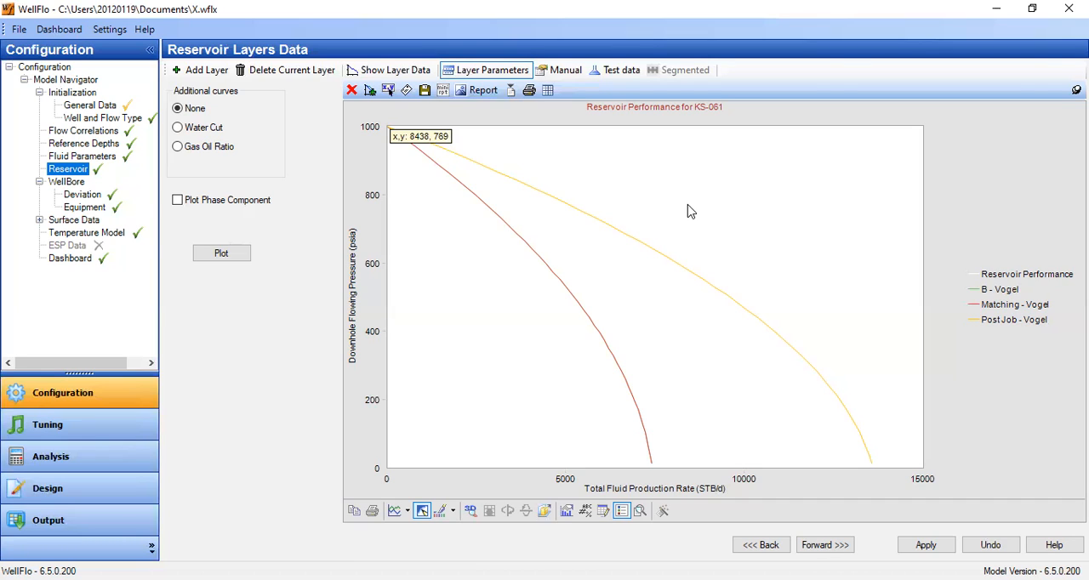
Return from the composite IPR plot to the layer data and display the Matching layer's general parameters.
{"action": "left_click", "coordinate": [376, 76]}
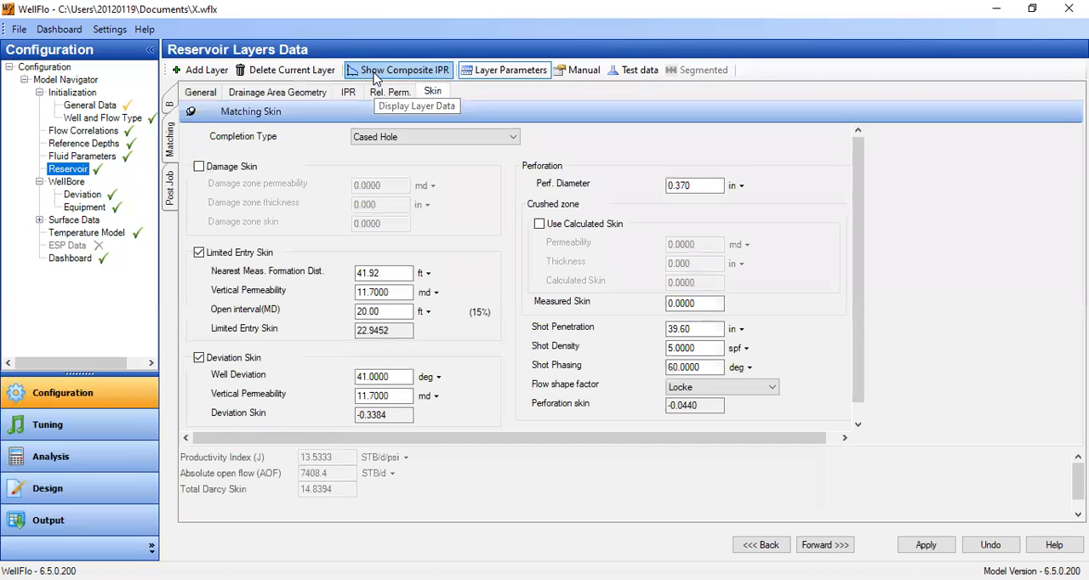
{"action": "left_click", "coordinate": [217, 93]}
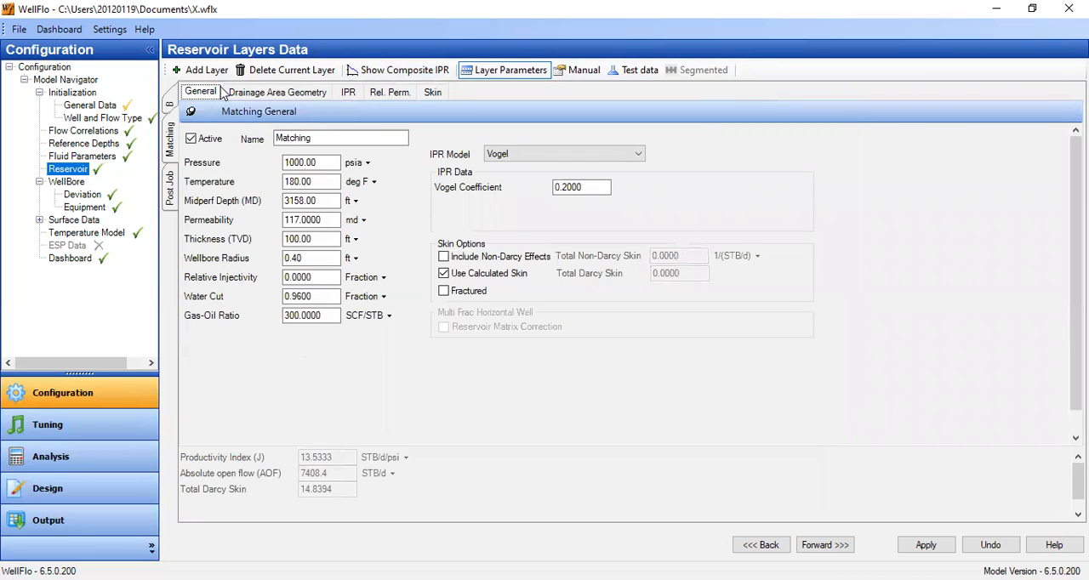